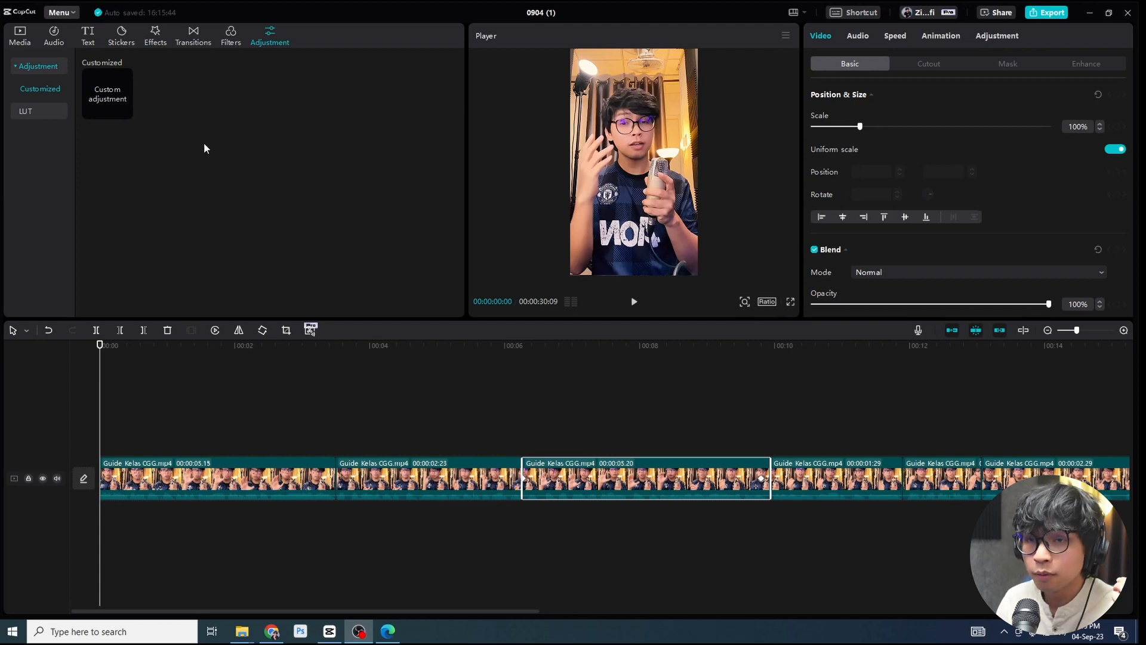
# Step: Generate auto captions for the video with the recognition language set to Malay
pyautogui.click(88, 35)
pyautogui.click(89, 36)
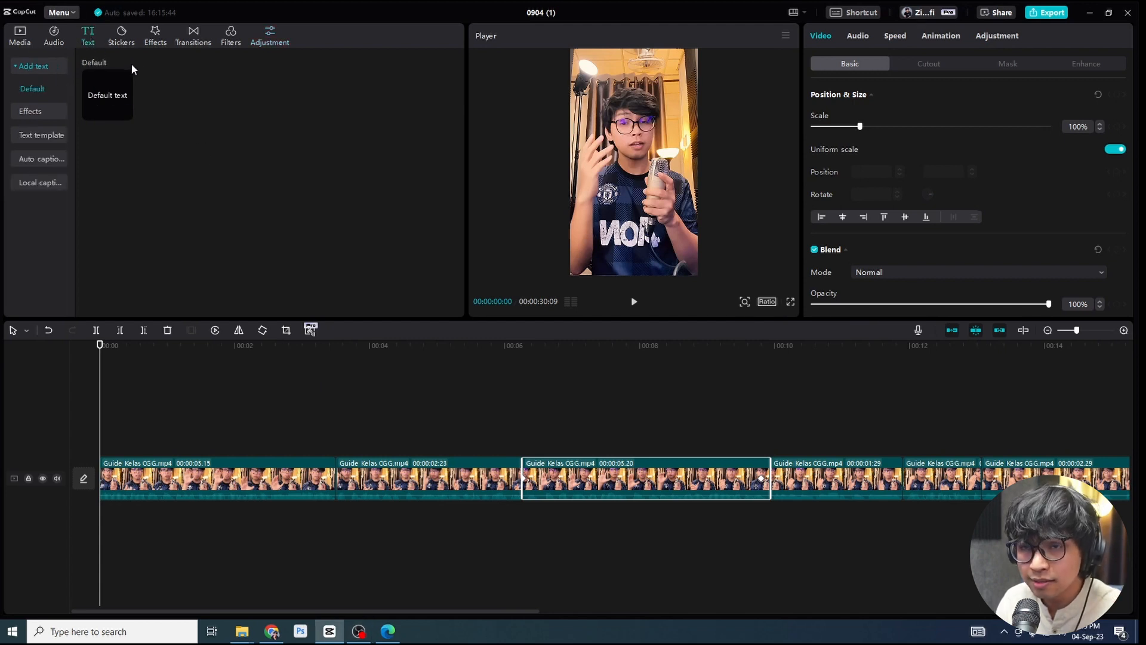
pyautogui.click(36, 161)
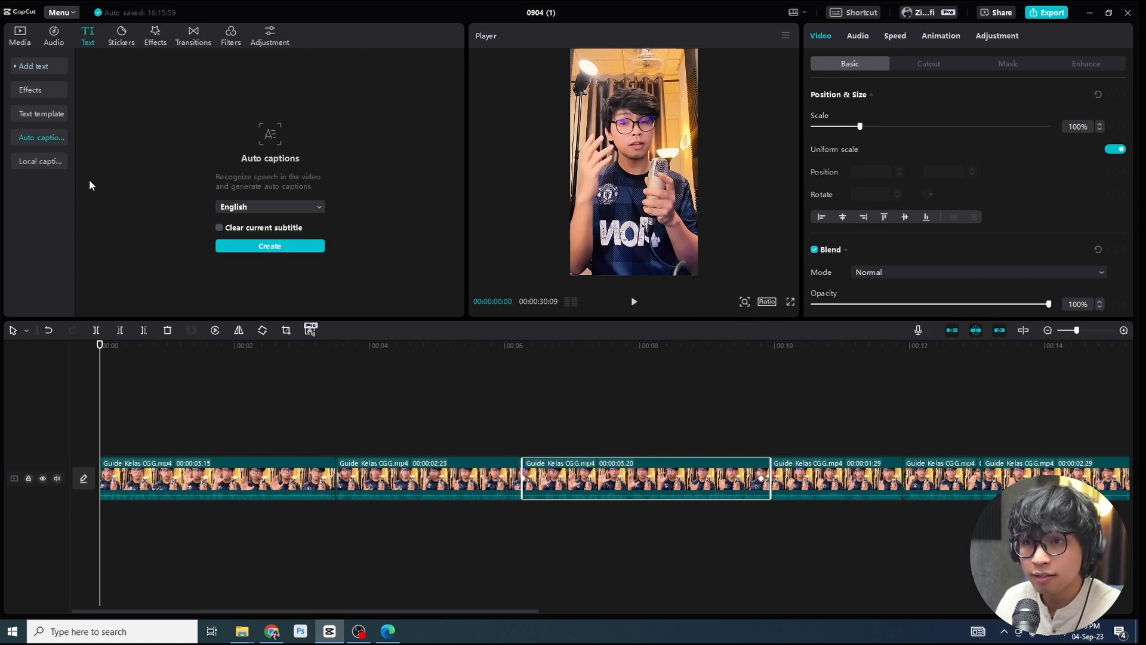
pyautogui.click(272, 205)
pyautogui.scroll(-2, 288, 261)
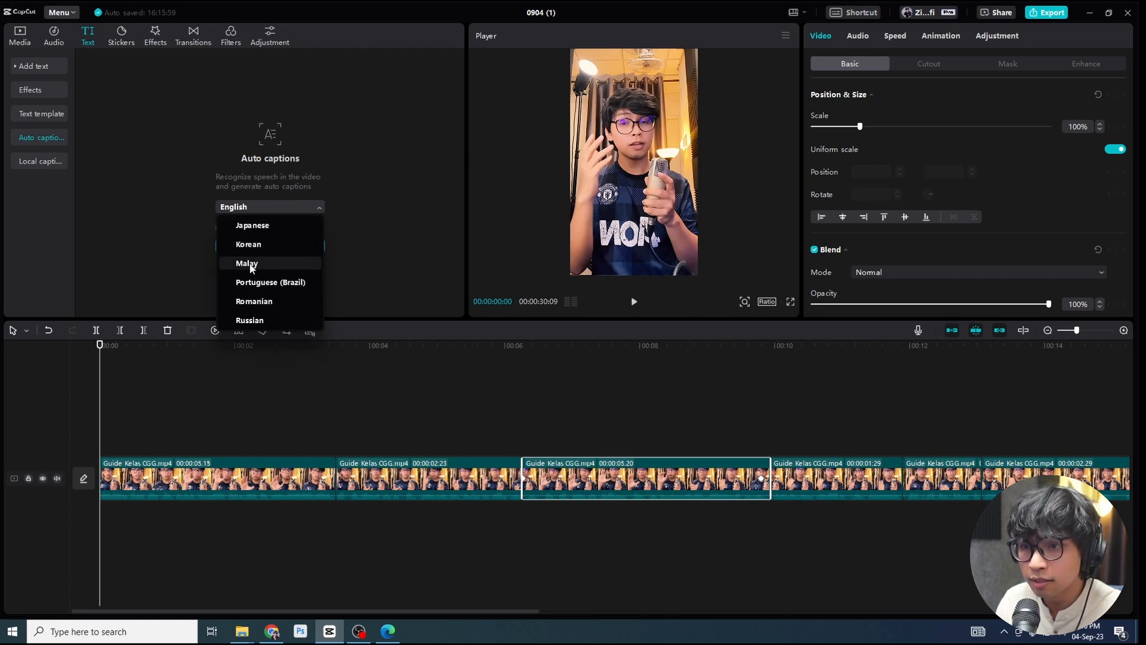
pyautogui.click(247, 264)
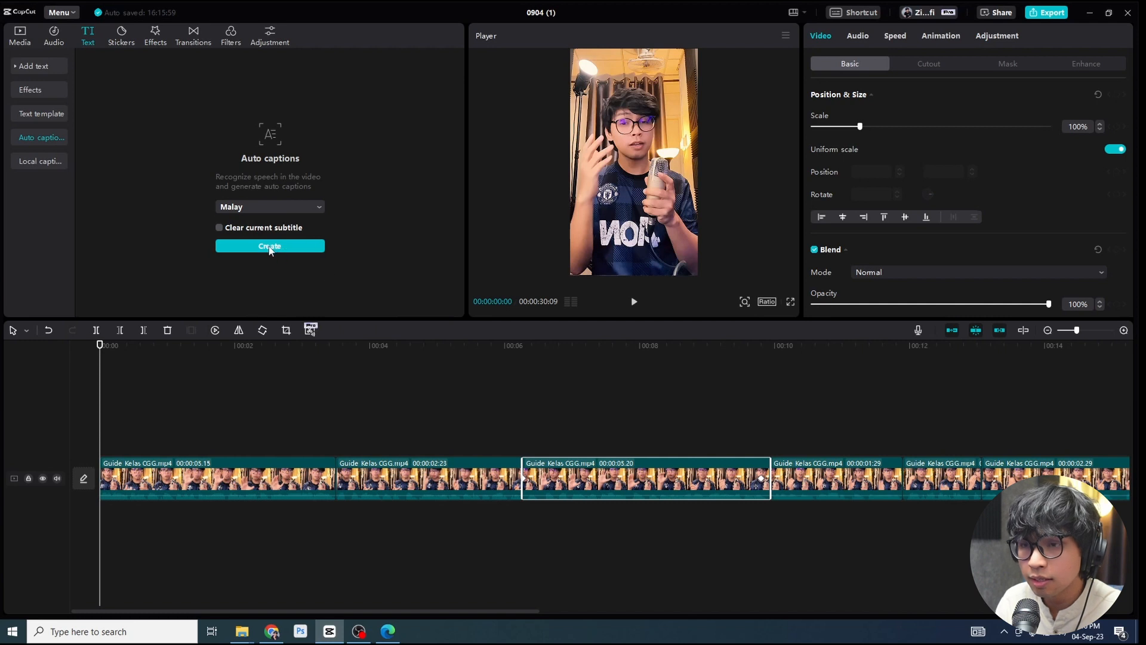
pyautogui.click(269, 247)
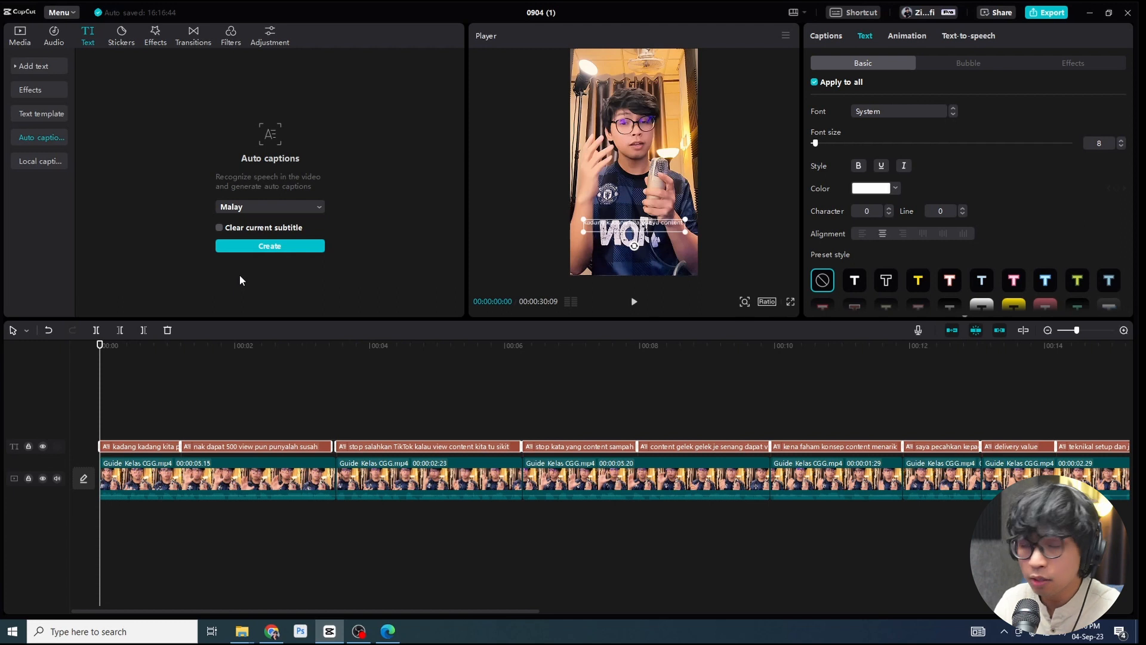
# Step: Hyphenate the repeated word in the first caption so it reads "kadang-kadang kita punya content tu"
pyautogui.click(117, 347)
pyautogui.click(255, 346)
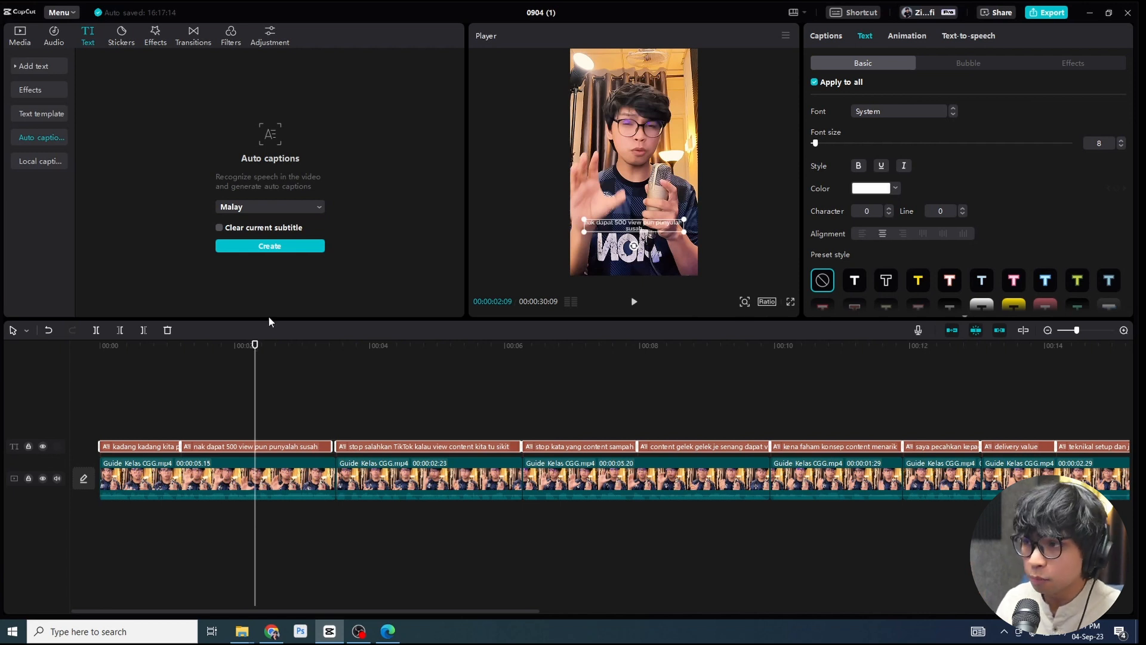
pyautogui.click(265, 431)
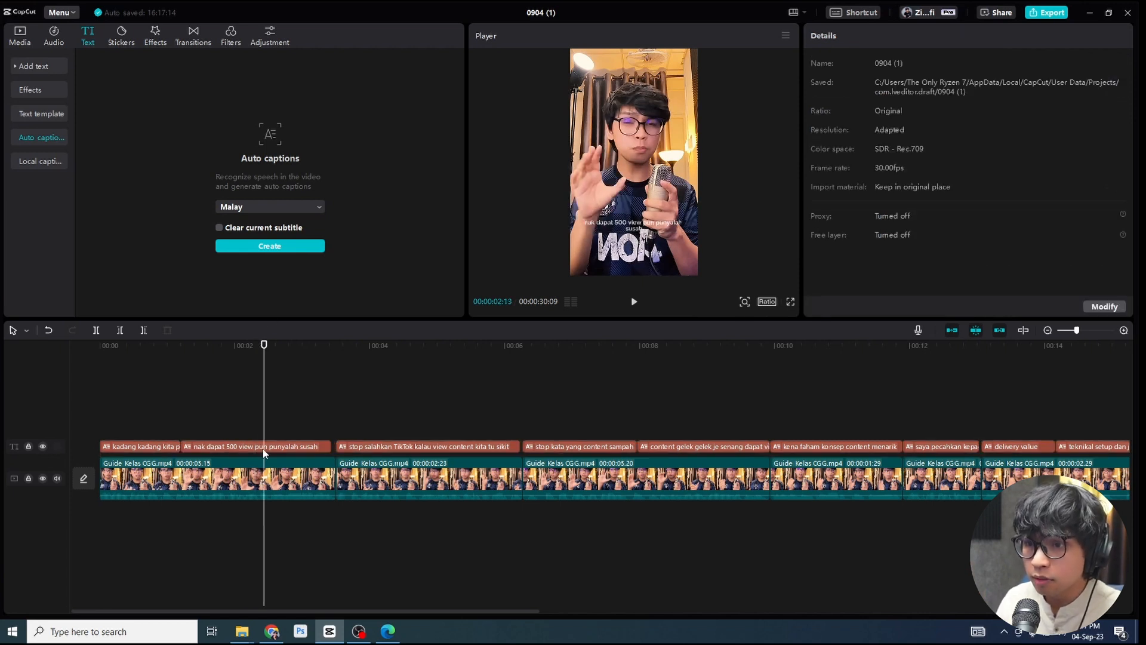
pyautogui.click(281, 445)
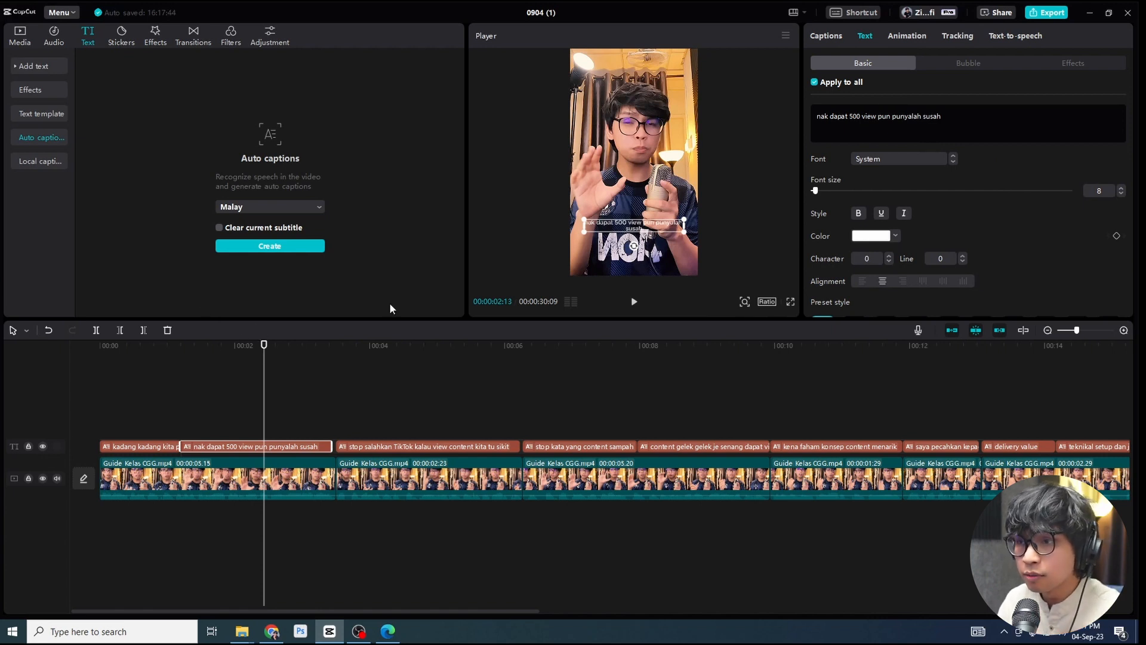
pyautogui.click(124, 358)
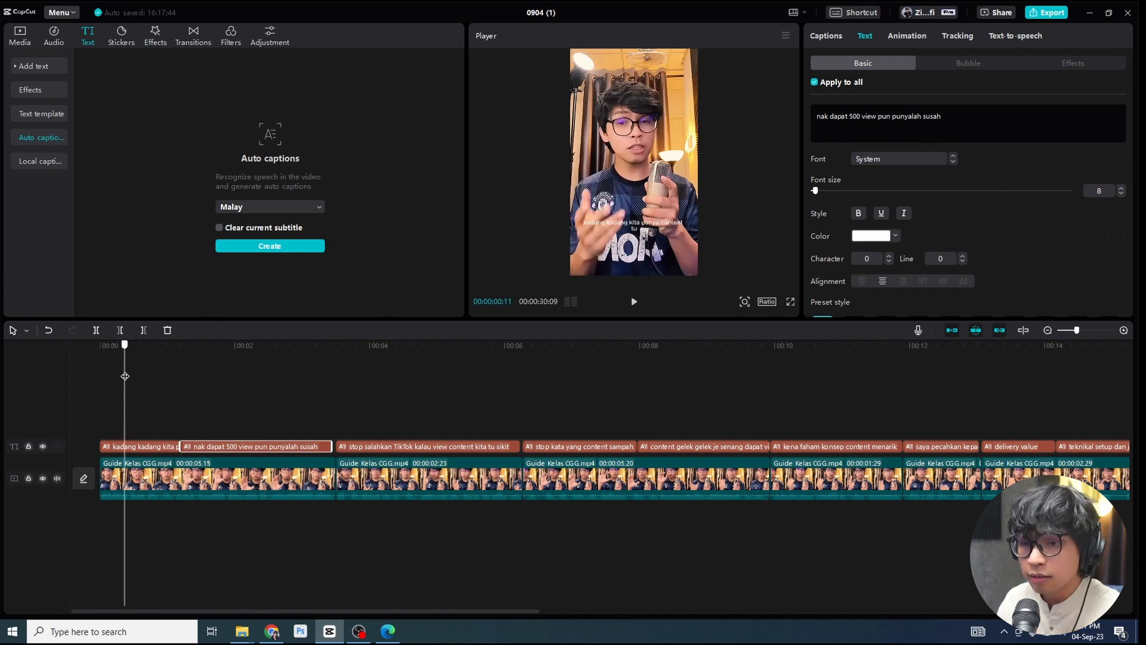
pyautogui.click(150, 449)
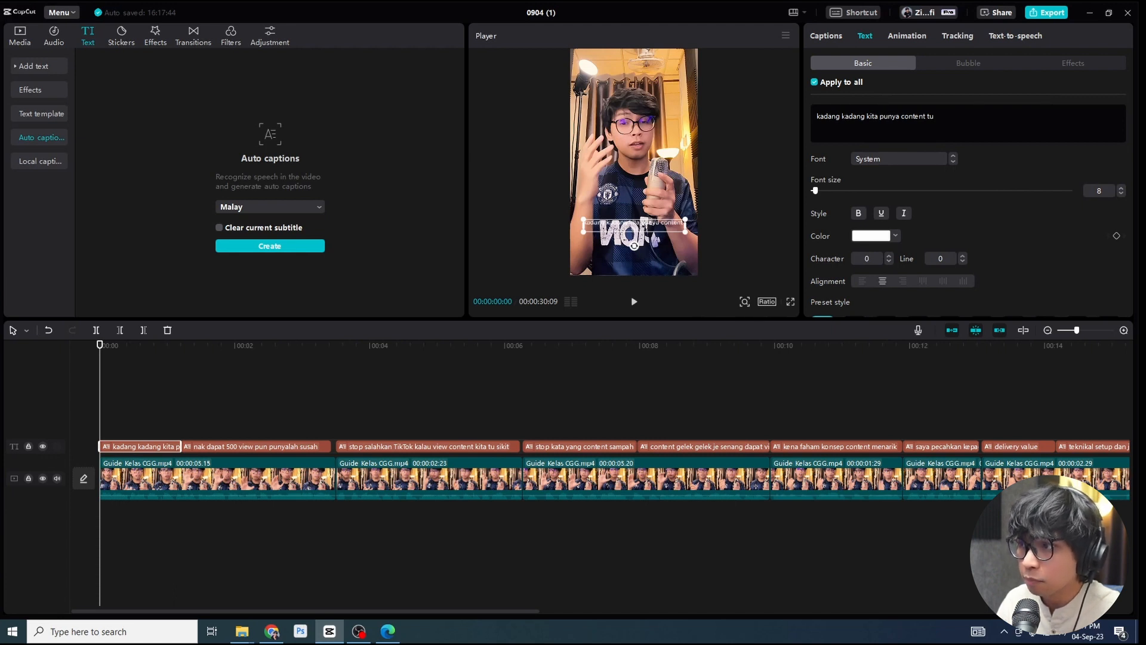
pyautogui.click(842, 115)
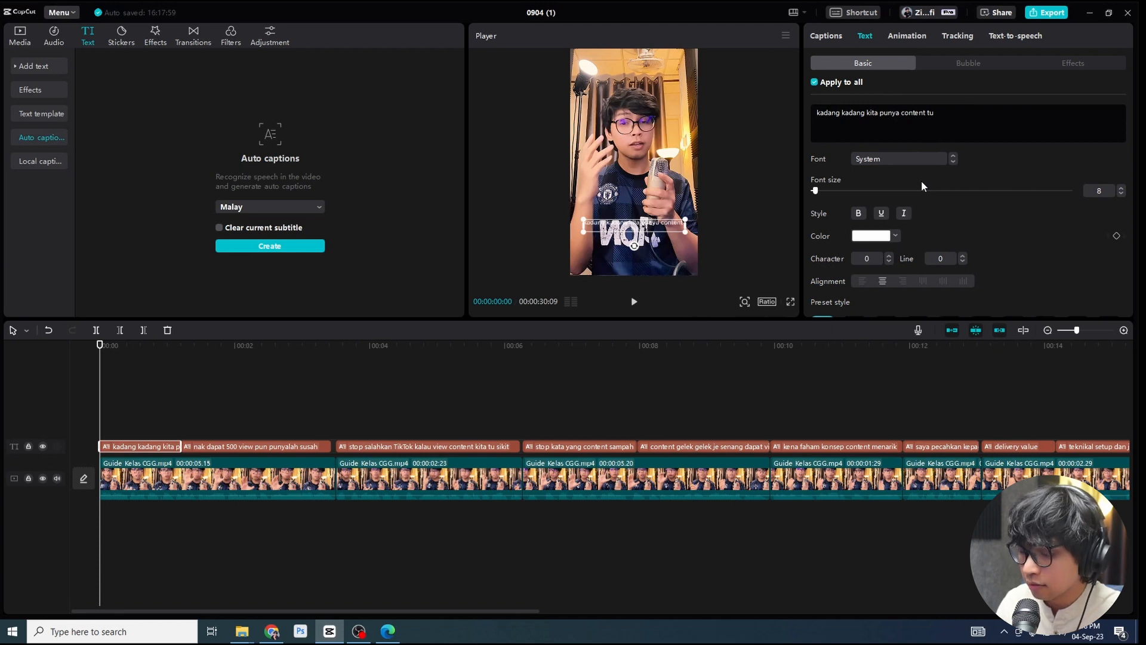
pyautogui.press('BackSpace')
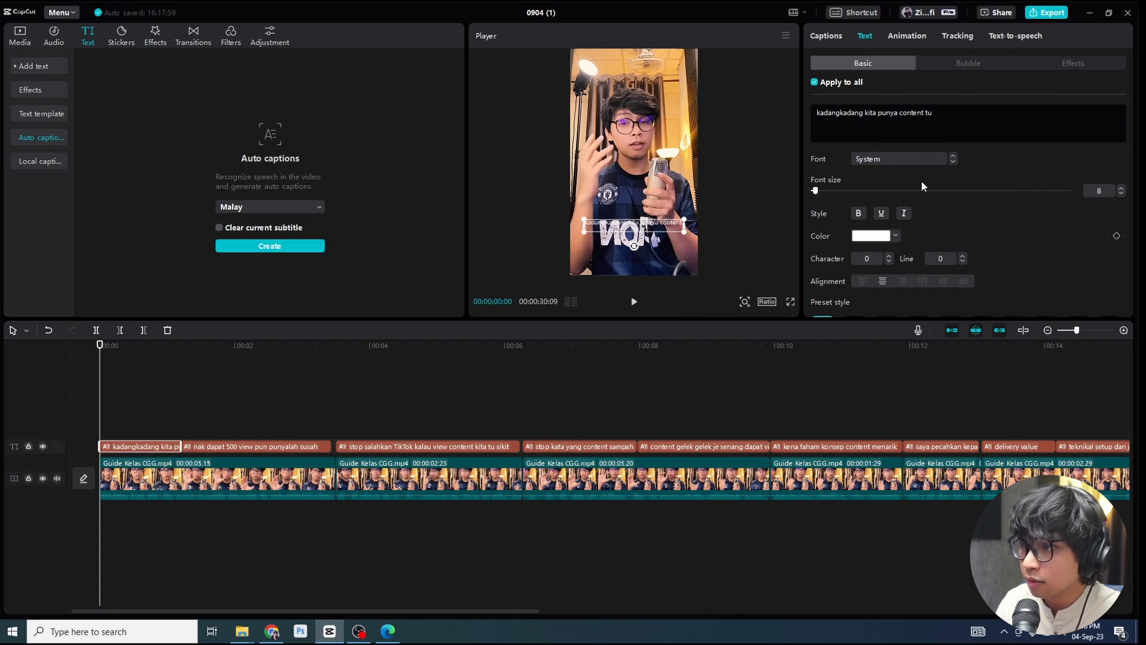
pyautogui.write('-')
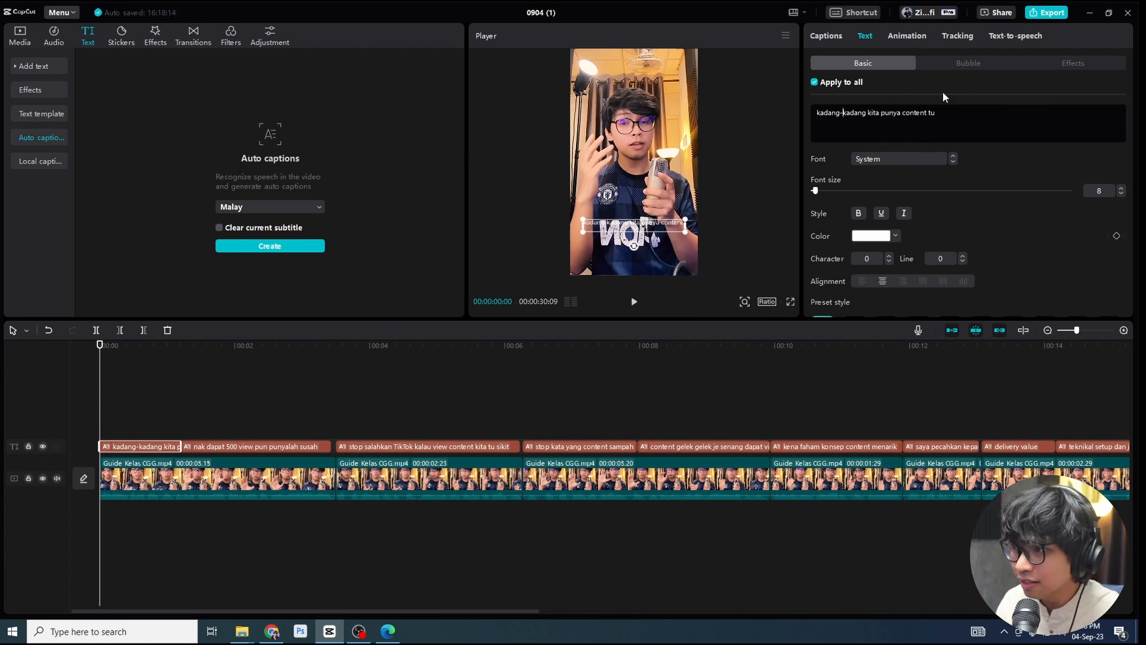
# Step: Set the font of all captions to Jumper and the font size to 12
pyautogui.click(883, 160)
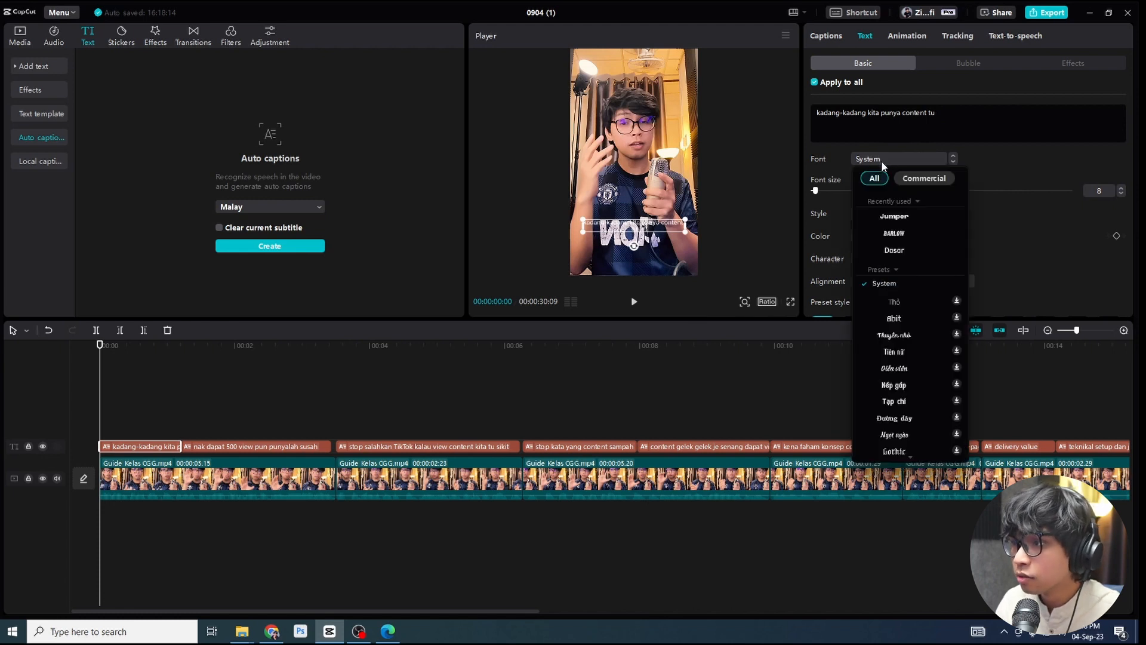
pyautogui.click(893, 216)
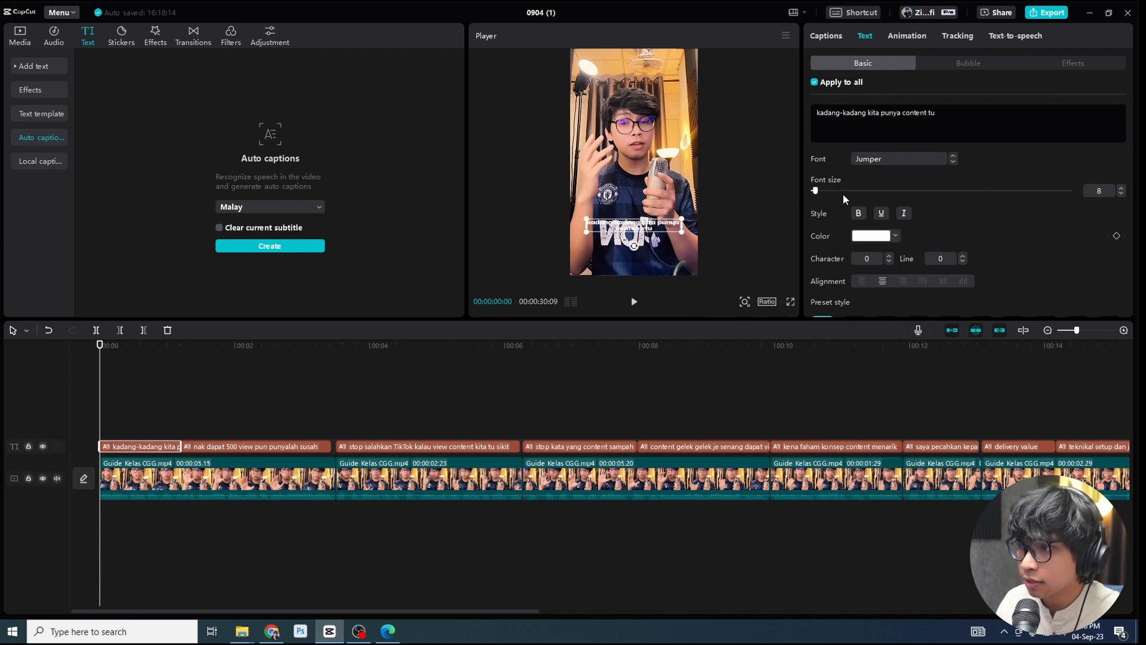
pyautogui.moveTo(817, 193); pyautogui.dragTo(821, 193)
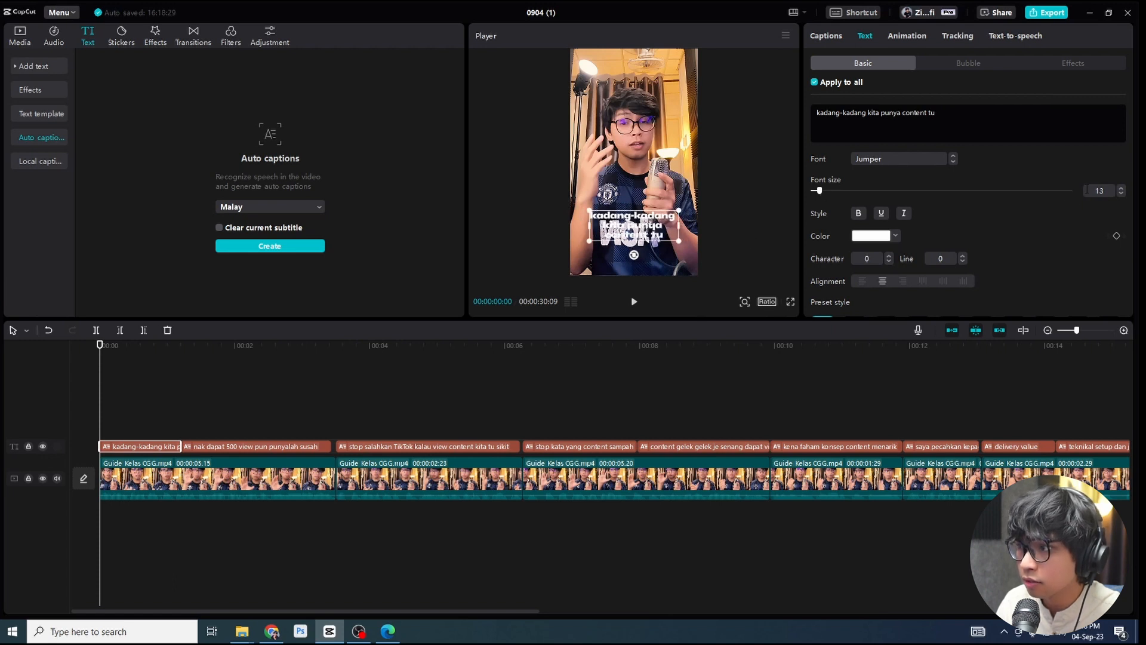
pyautogui.click(1120, 194)
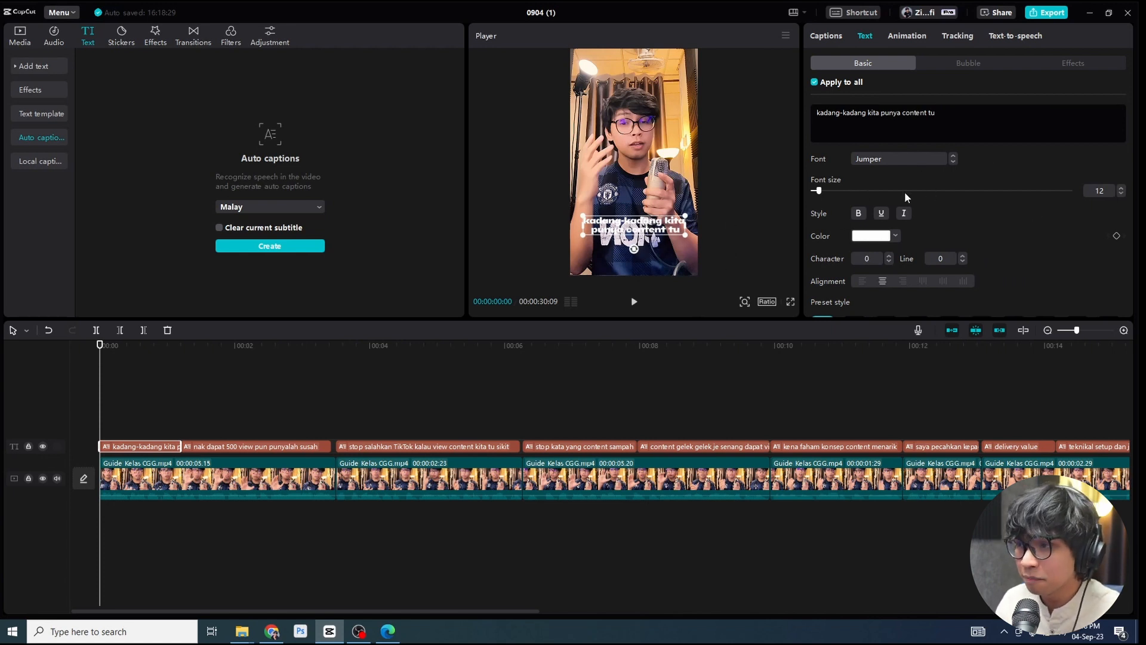
# Step: Add a black stroke with a thickness of 40 to the caption text
pyautogui.scroll(-1, 1000, 171)
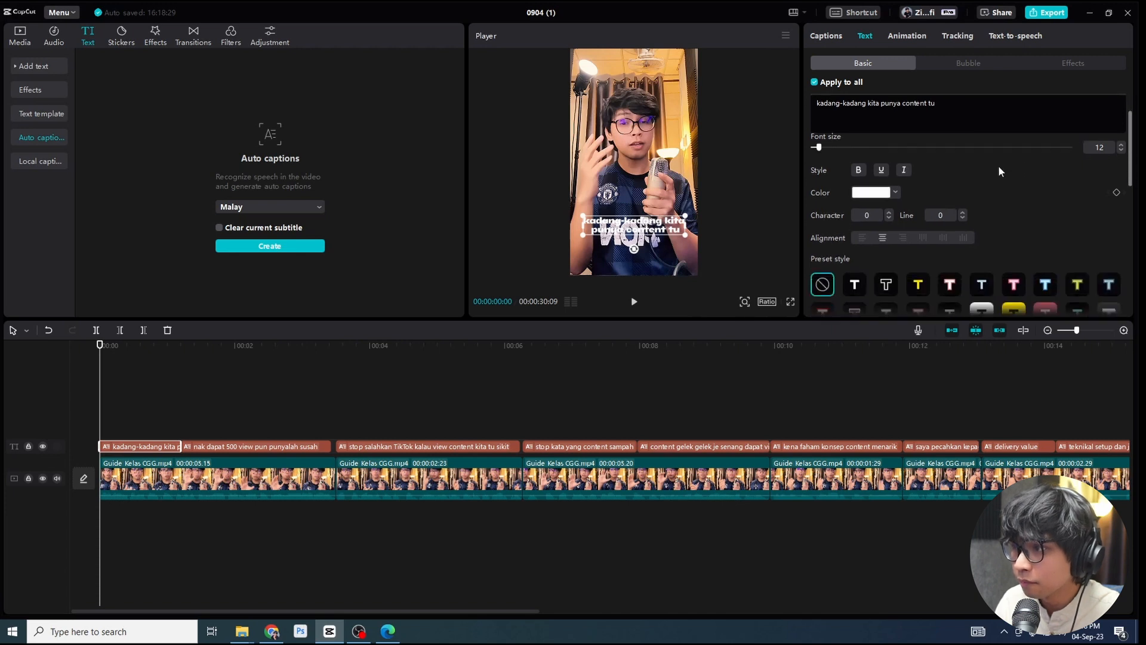
pyautogui.scroll(-3, 1001, 171)
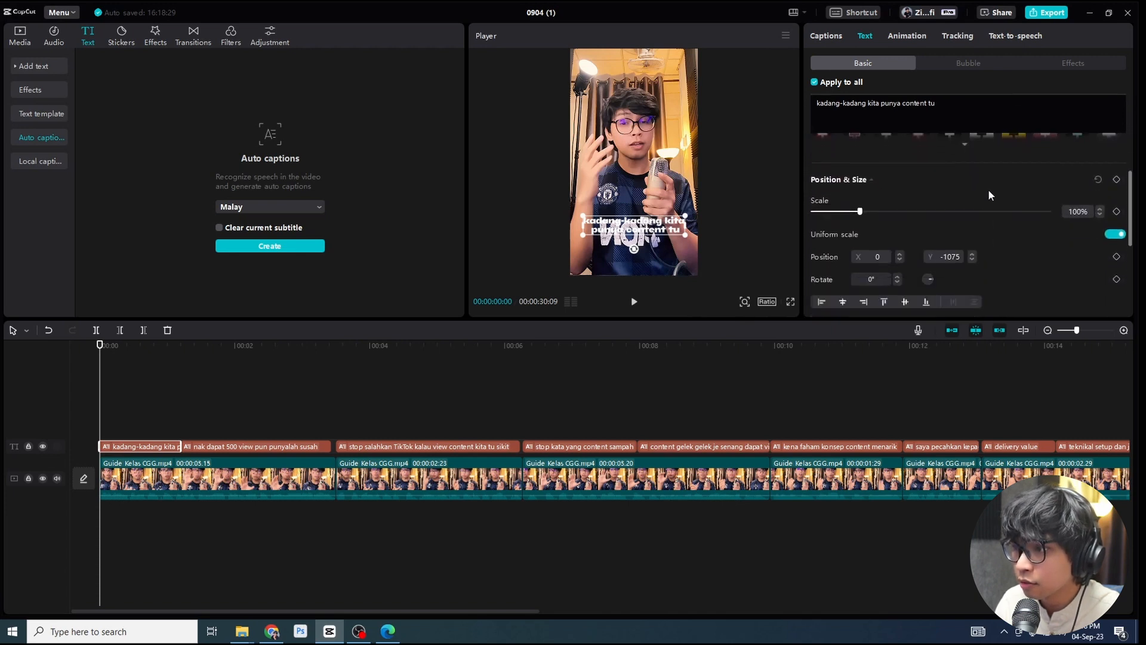
pyautogui.scroll(-5, 989, 195)
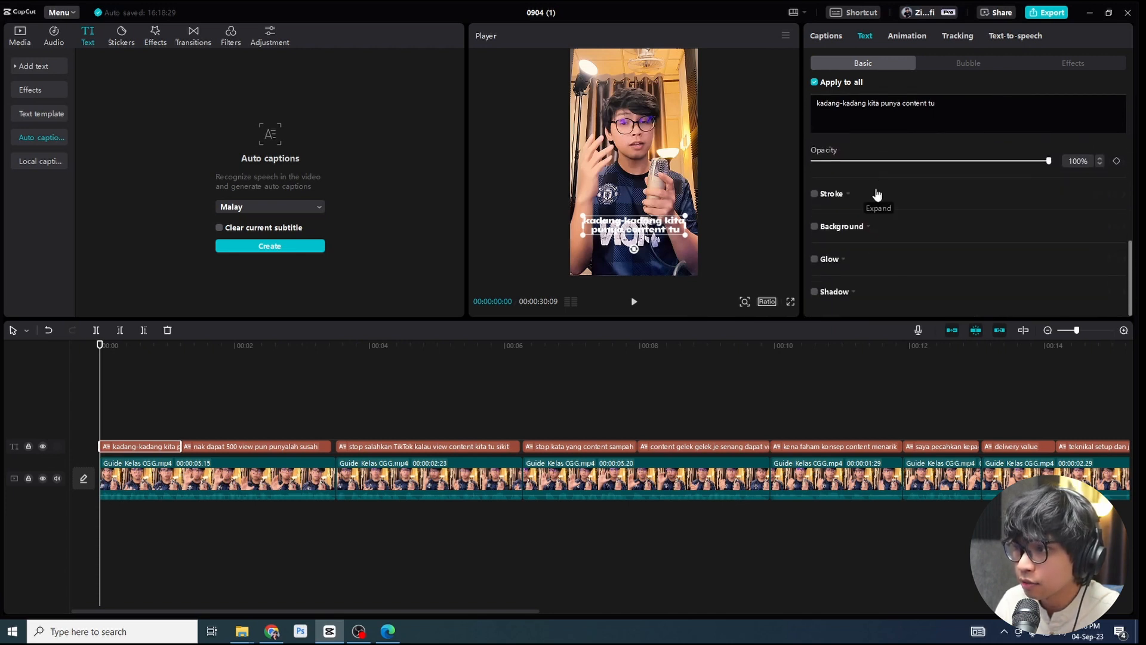
pyautogui.click(814, 194)
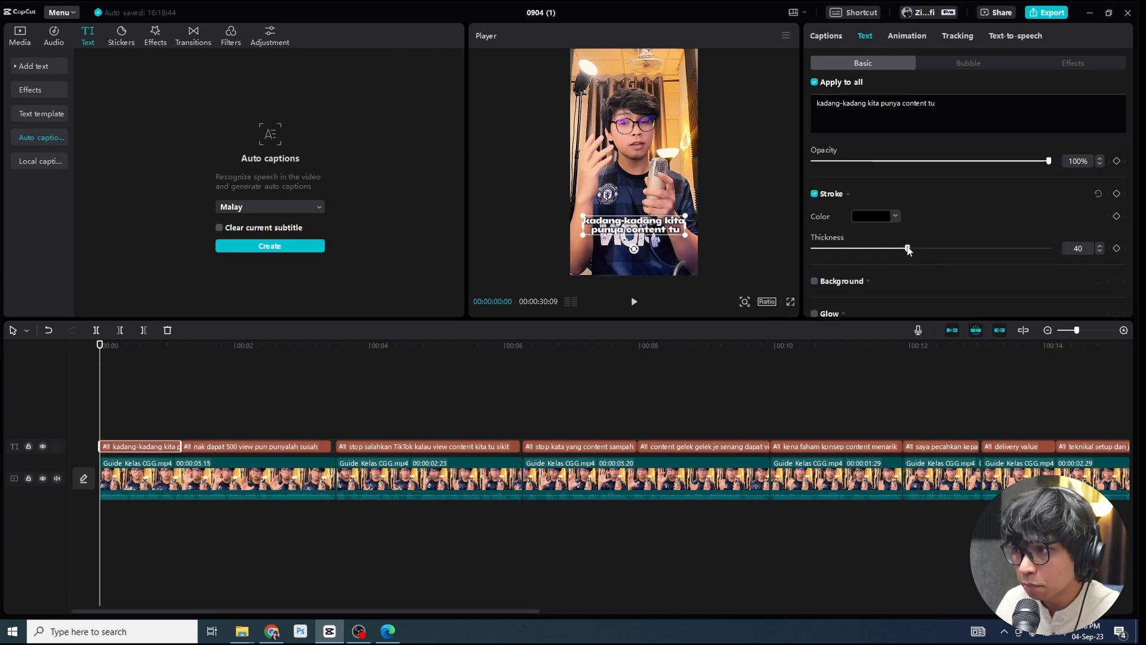
pyautogui.moveTo(909, 250); pyautogui.dragTo(1050, 251)
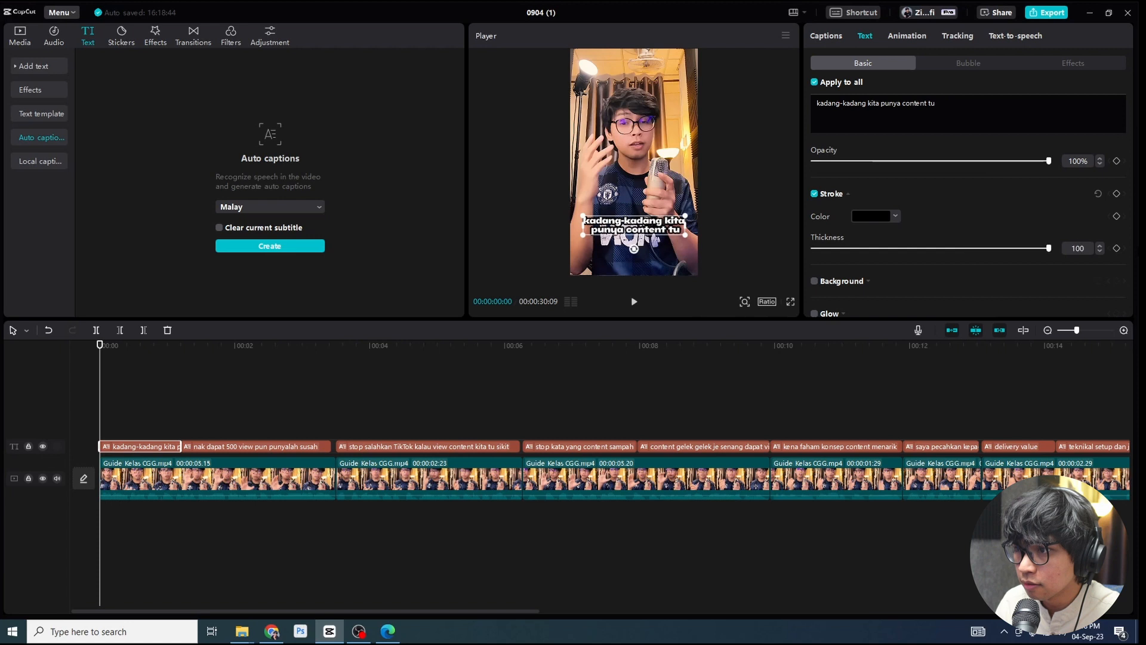
pyautogui.doubleClick(1086, 248)
pyautogui.write('40')
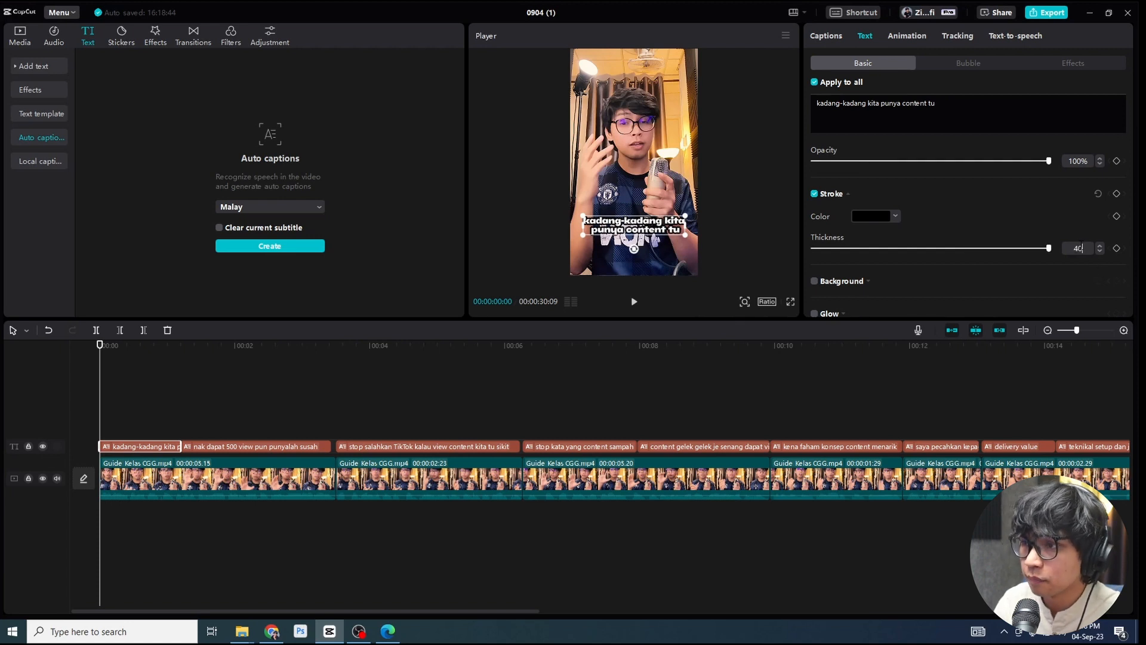
pyautogui.press('Return')
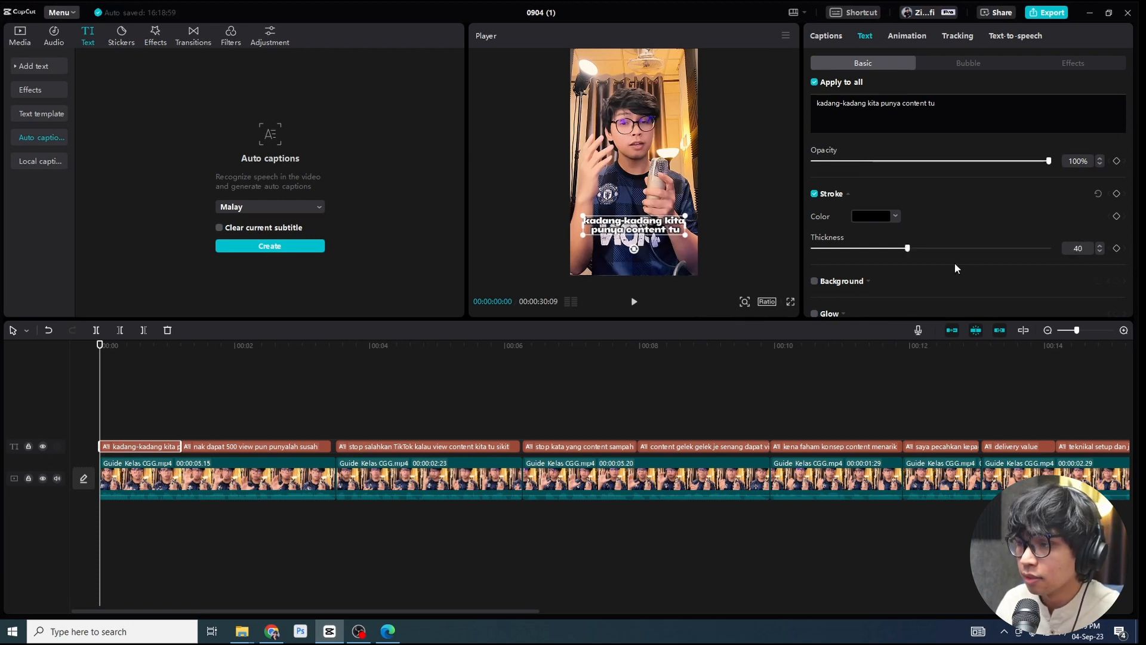
# Step: Add a bright green glow (00FF4B) to the caption text and set its range to 34
pyautogui.scroll(-1, 955, 262)
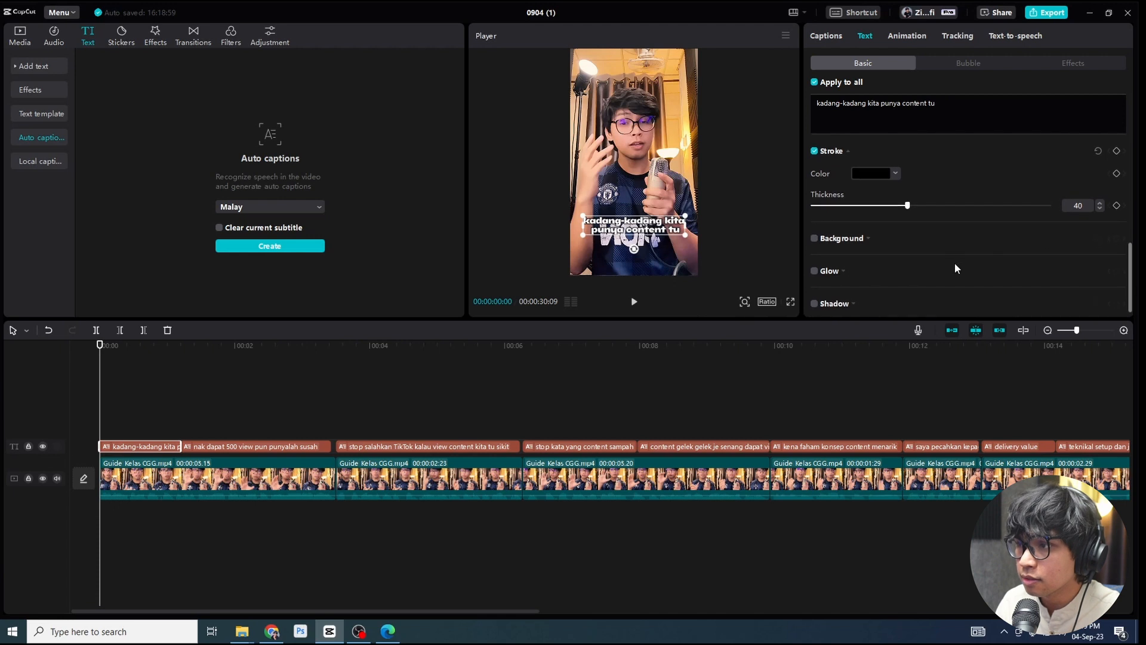
pyautogui.click(814, 271)
pyautogui.click(865, 293)
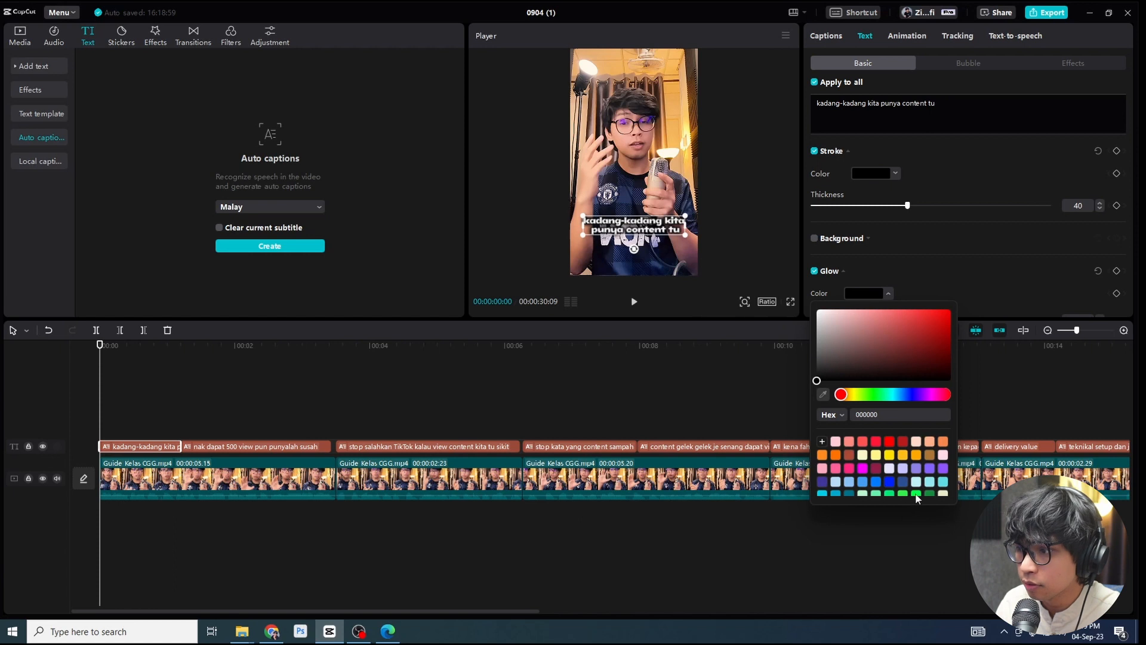
pyautogui.scroll(-1, 917, 495)
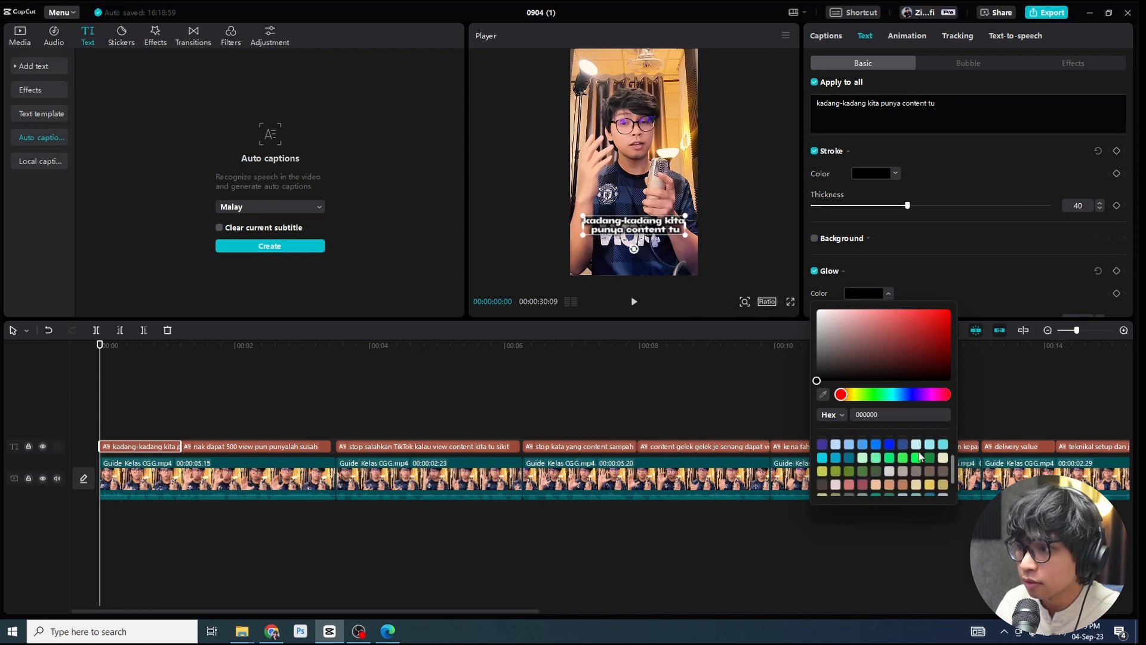
pyautogui.click(917, 459)
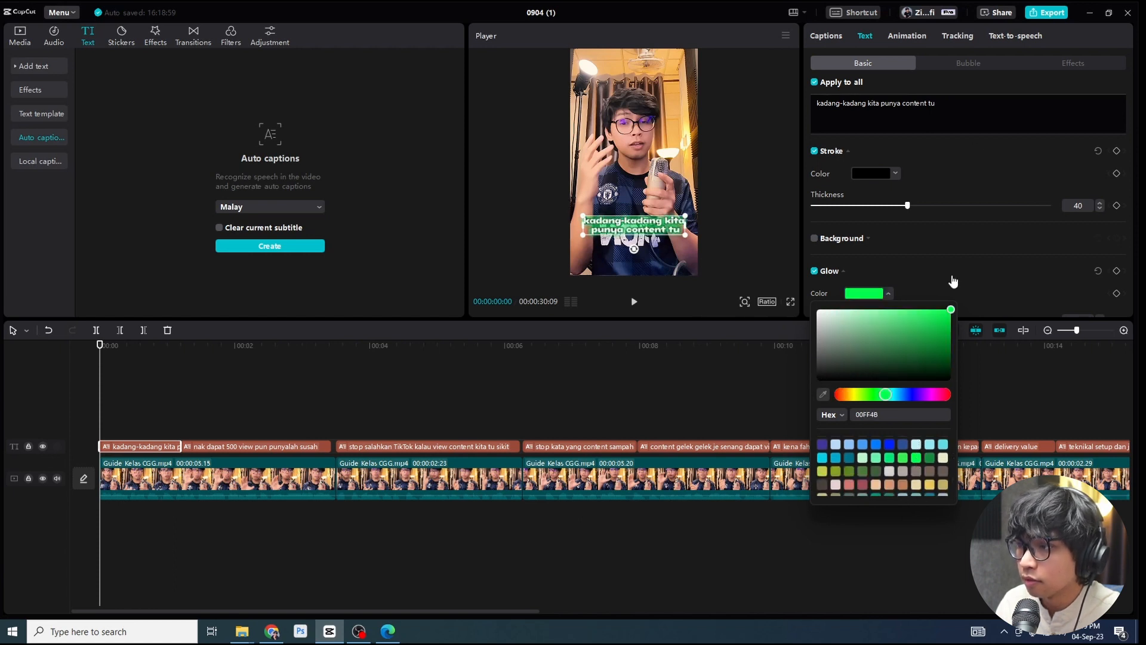
pyautogui.click(870, 298)
pyautogui.scroll(-3, 938, 281)
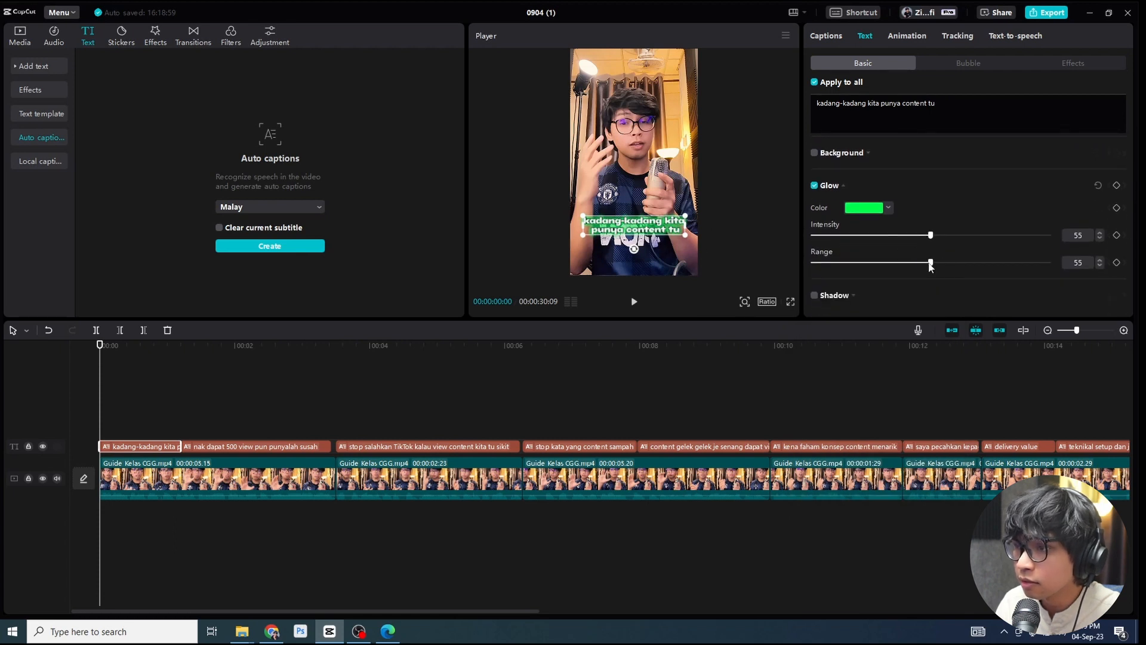
pyautogui.moveTo(928, 265); pyautogui.dragTo(876, 264)
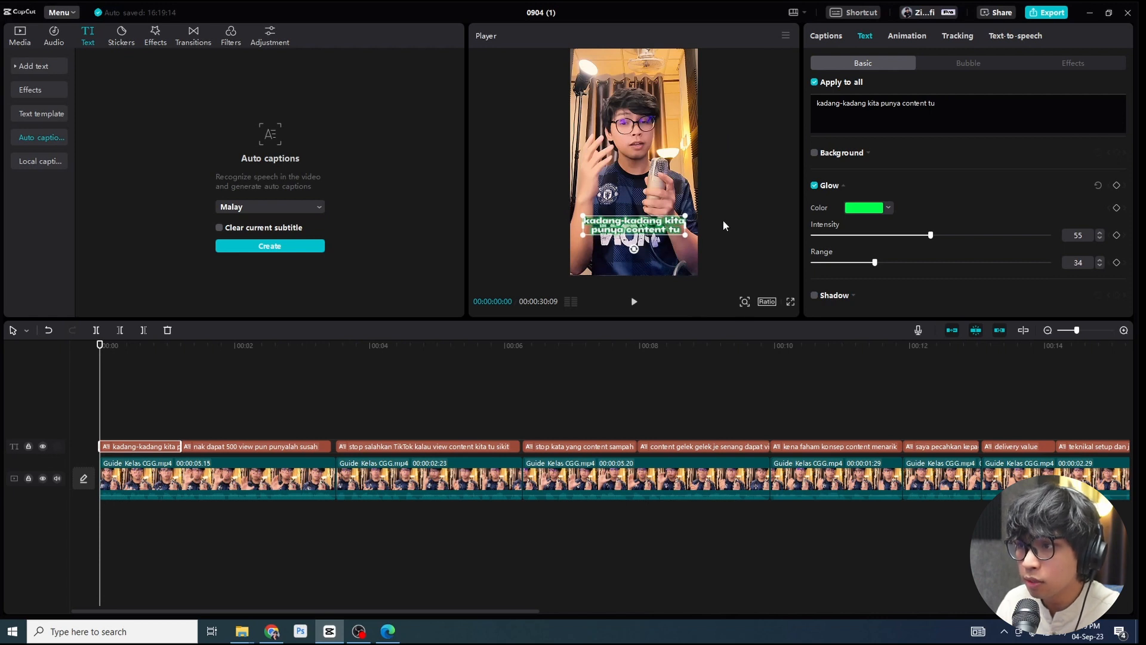
# Step: Move the captions slightly higher to the middle of the chest and preview the opening seconds in full screen
pyautogui.moveTo(658, 230); pyautogui.dragTo(649, 205)
pyautogui.click(729, 239)
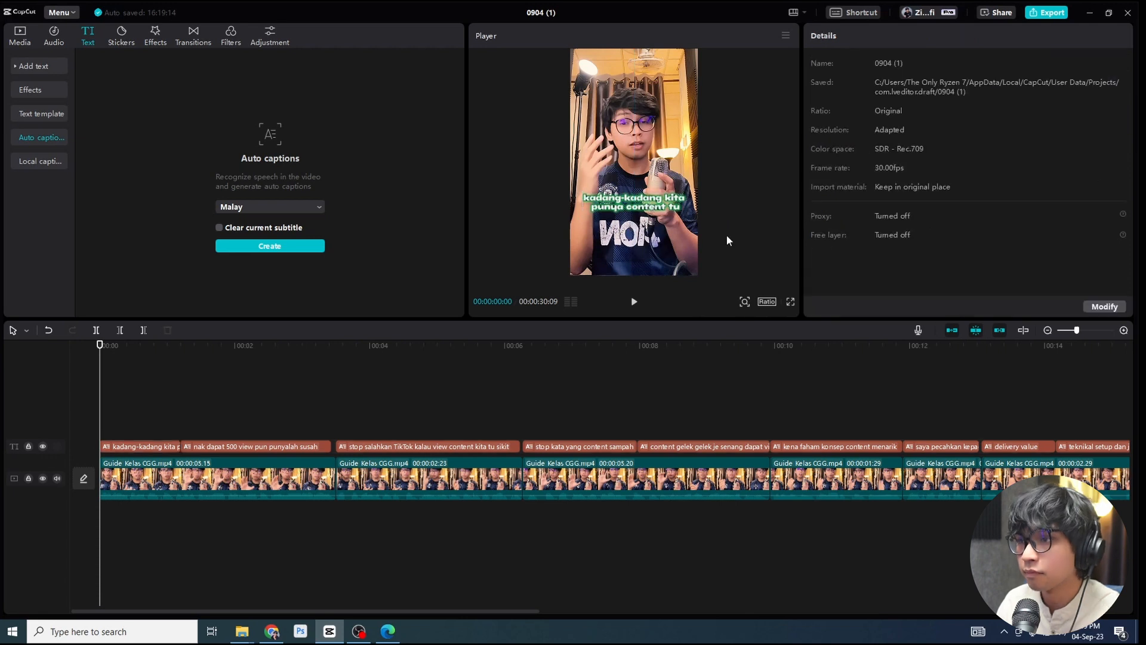
pyautogui.click(148, 449)
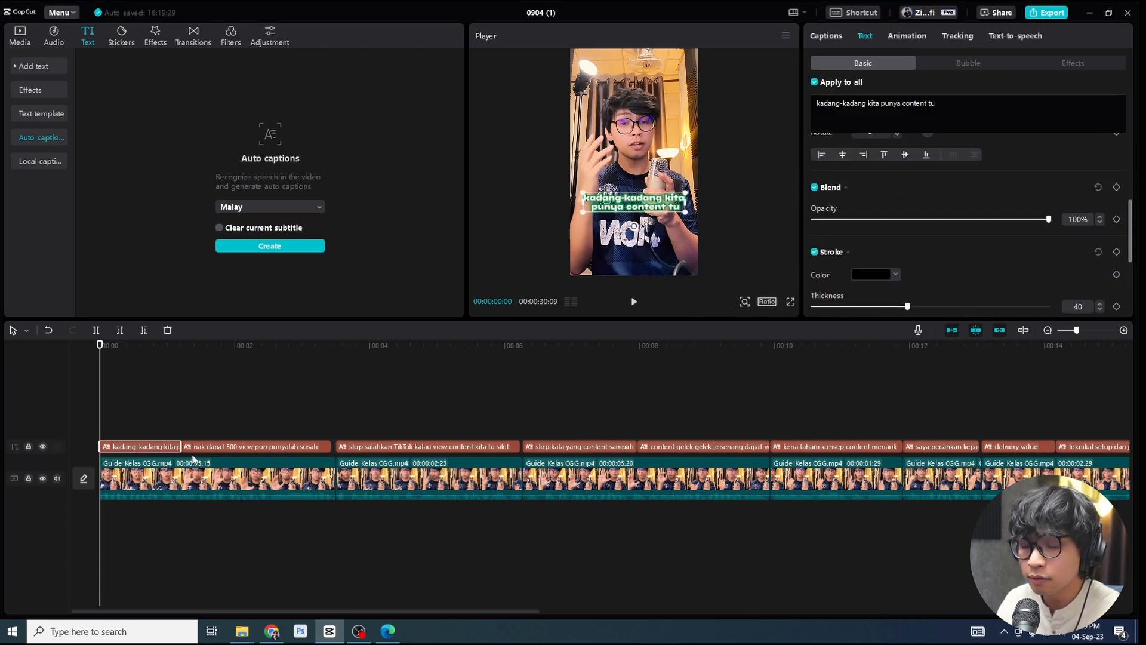
pyautogui.hotkey('ctrl', 'shift', 'f')
pyautogui.press('space')
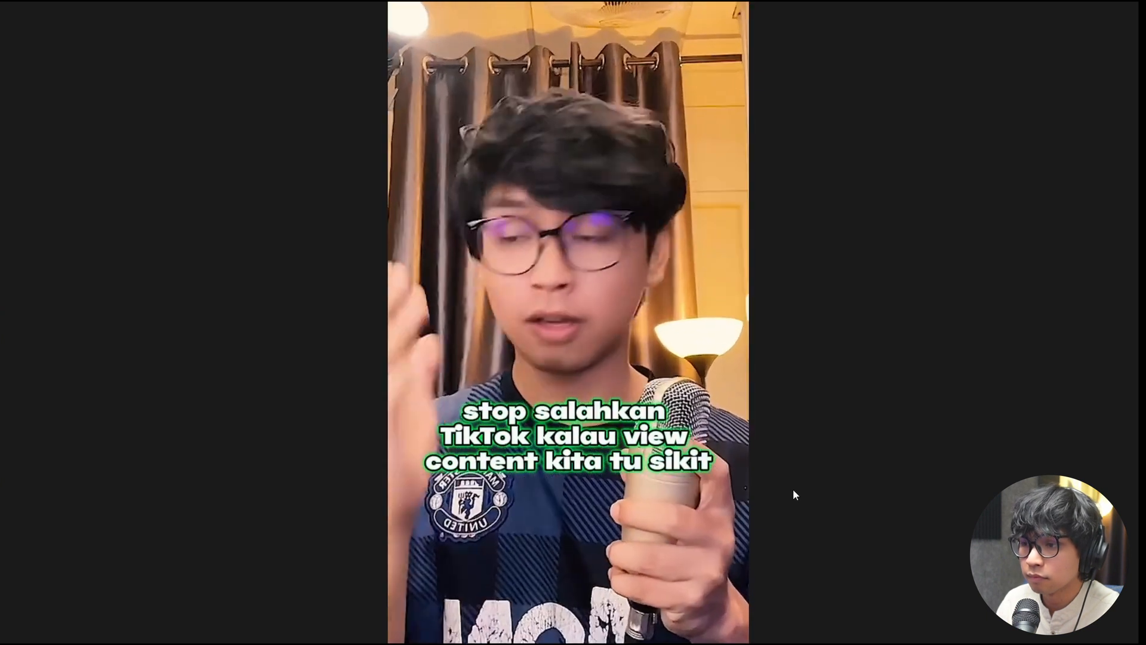
pyautogui.press('space')
pyautogui.press('Escape')
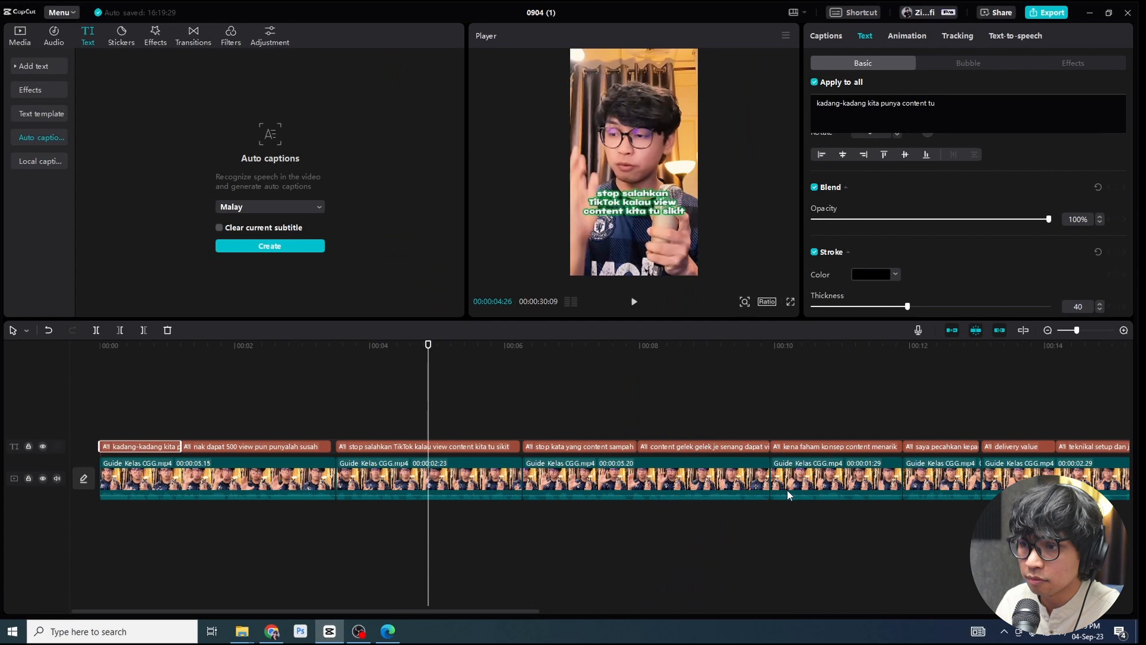
# Step: Split the caption "stop salahkan TikTok kalau view content kita tu sikit" into two captions after "TikTok"
pyautogui.click(399, 445)
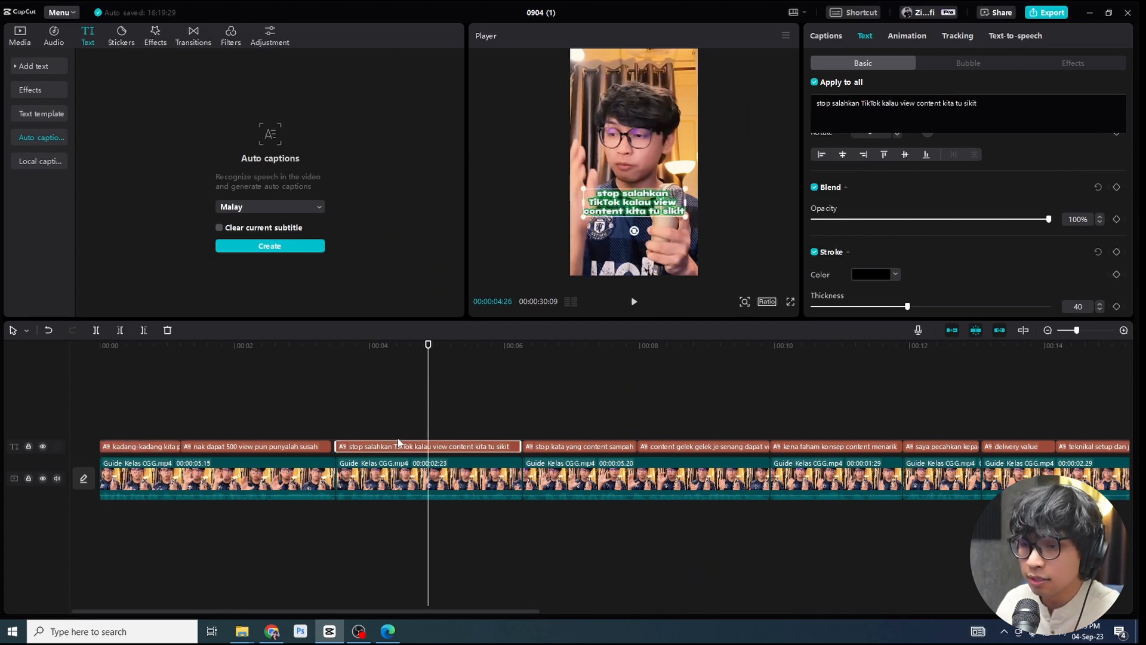
pyautogui.click(826, 36)
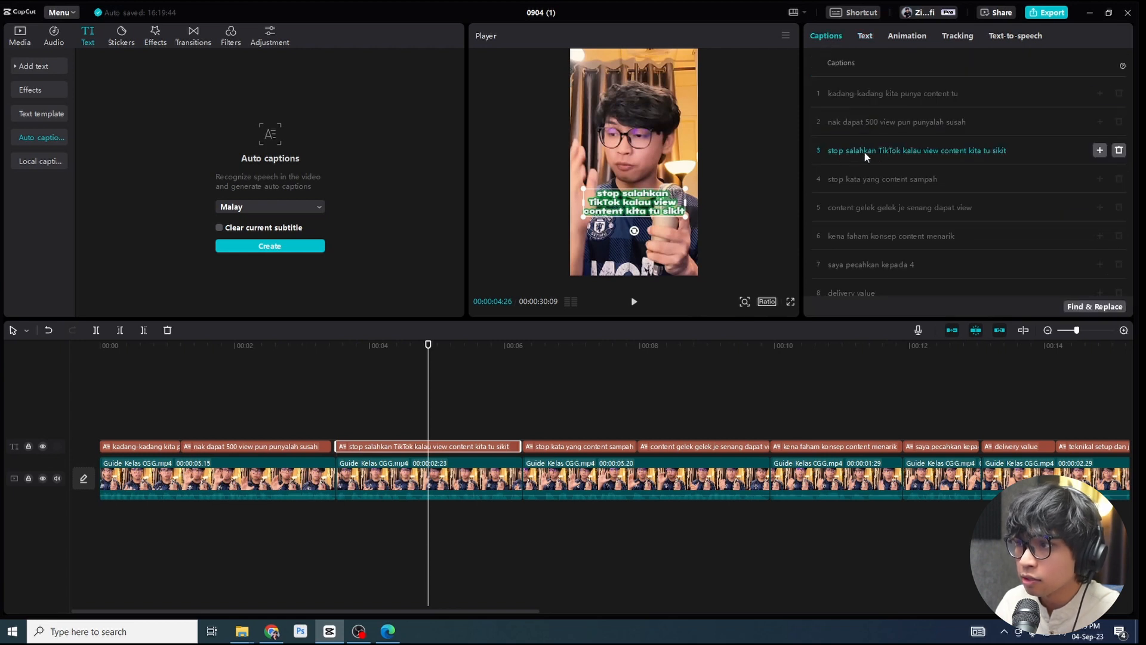
pyautogui.click(904, 149)
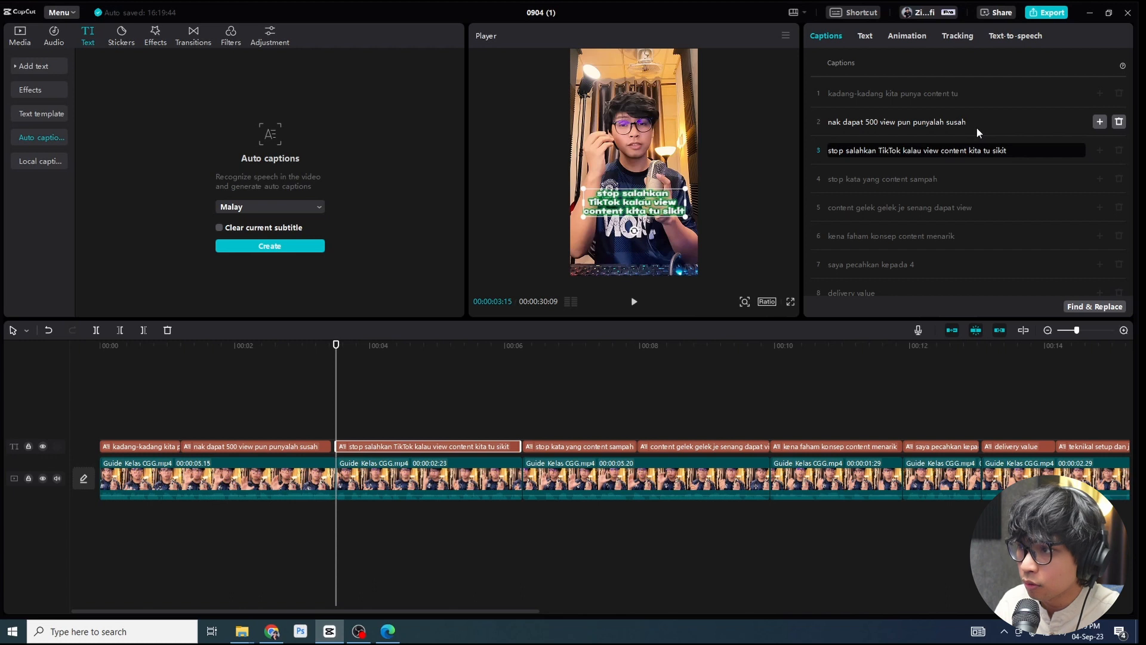
pyautogui.press('BackSpace')
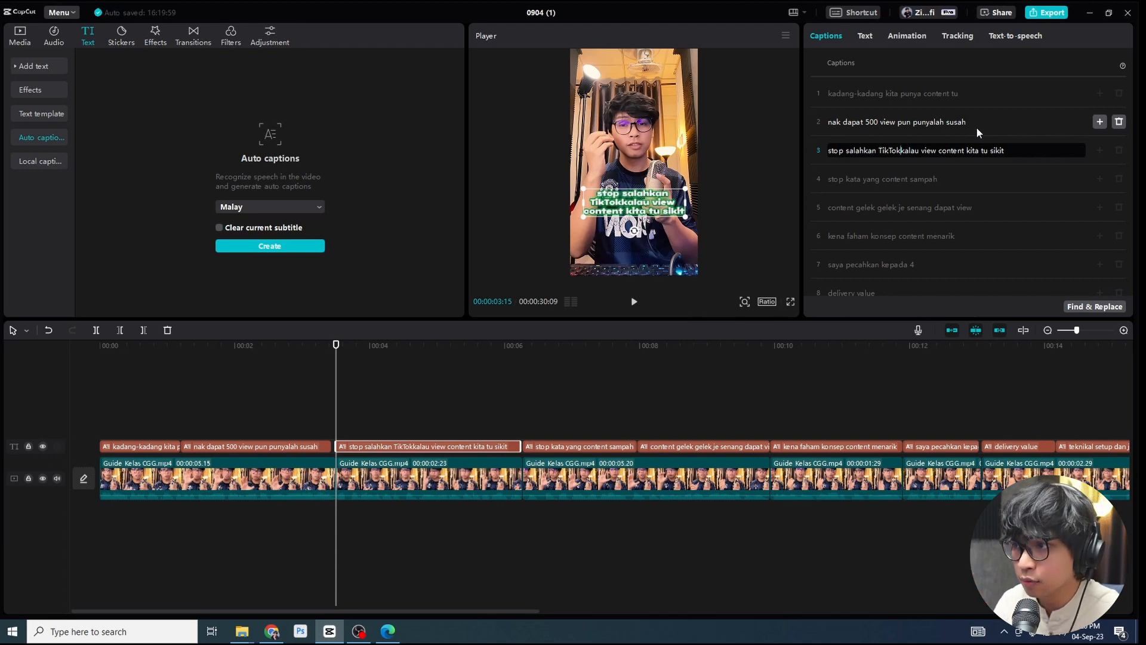
pyautogui.press('Return')
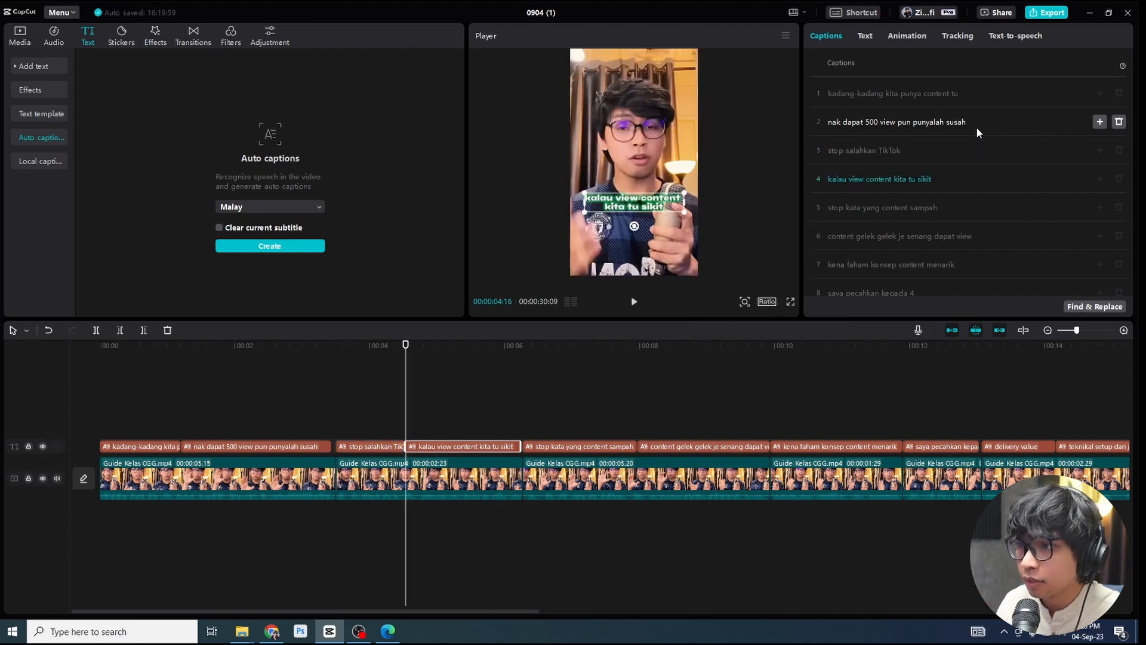
# Step: Check the two split captions on the timeline by playing the video from "stop salahkan TikTok" onward
pyautogui.click(345, 350)
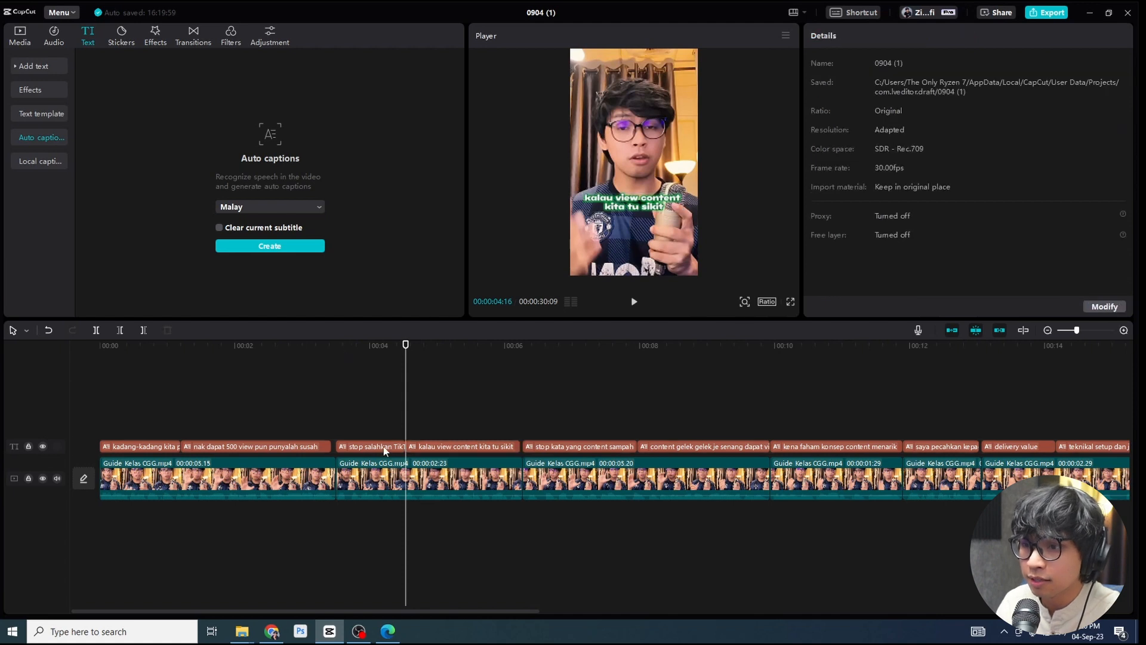
pyautogui.moveTo(384, 346); pyautogui.dragTo(360, 351)
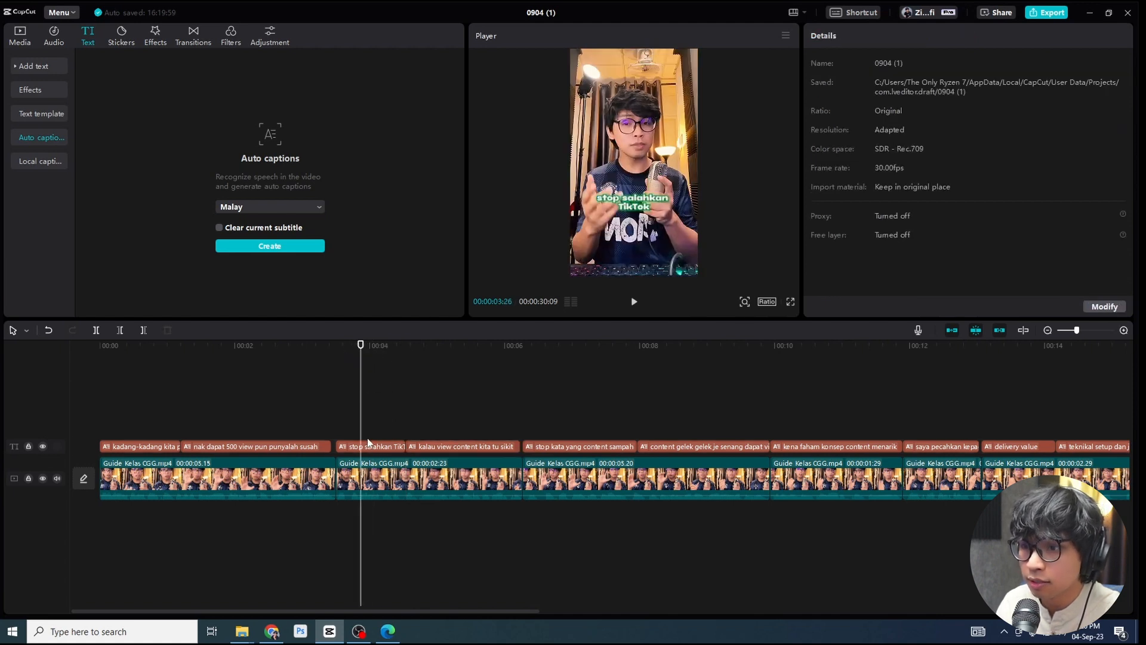
pyautogui.click(370, 448)
pyautogui.click(421, 447)
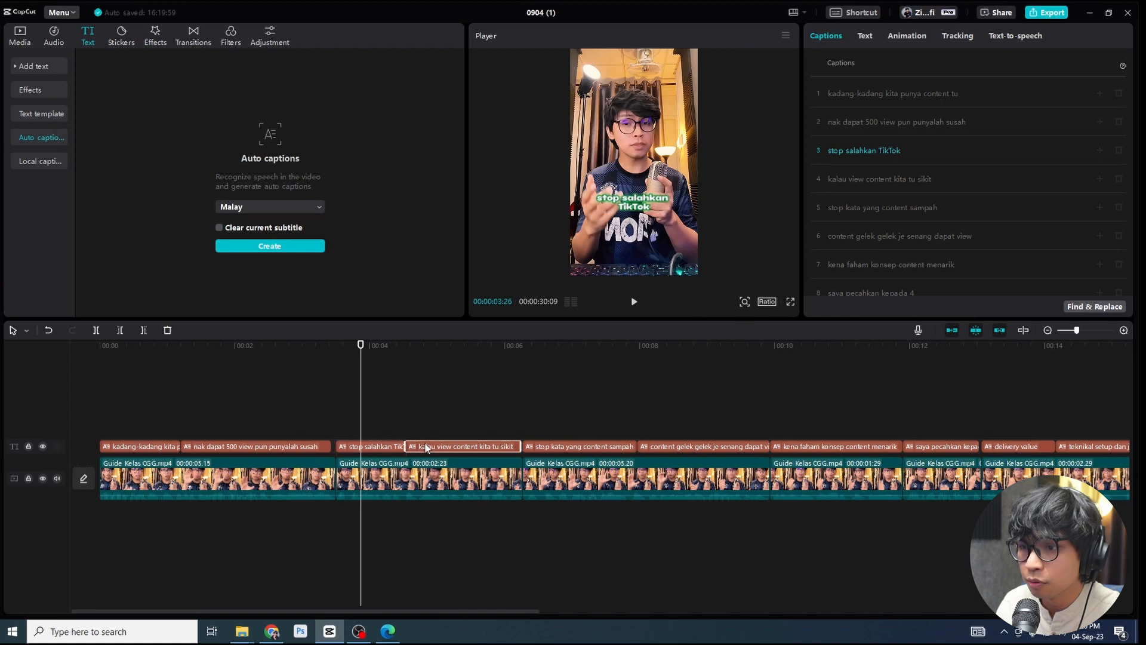
pyautogui.press('Up')
pyautogui.press('space')
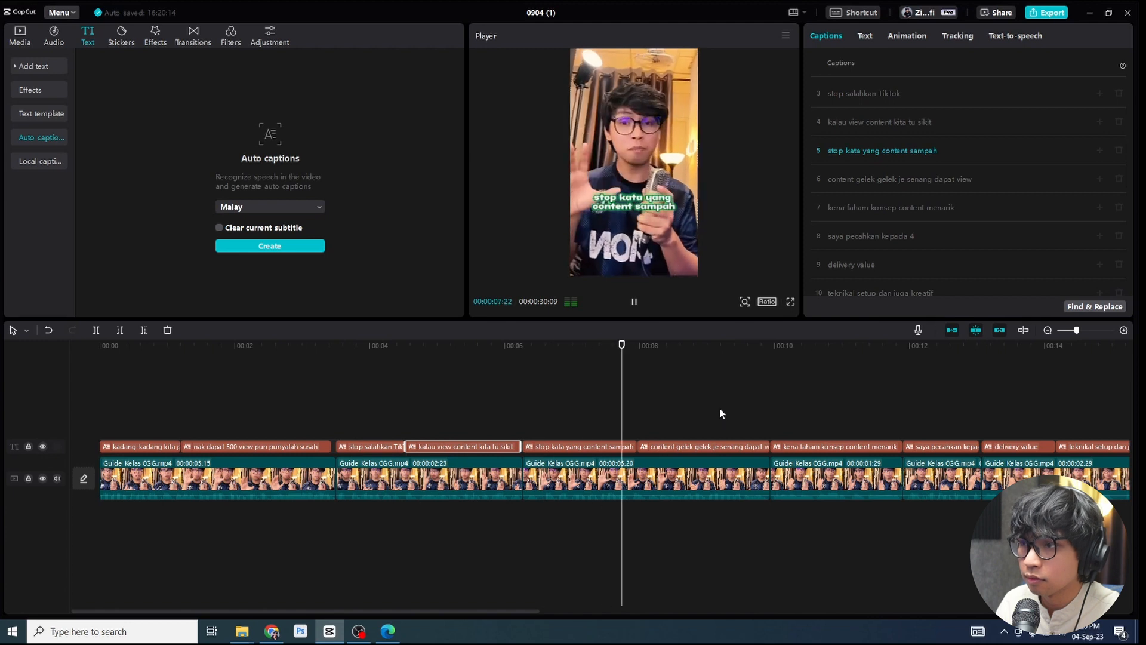
pyautogui.press('space')
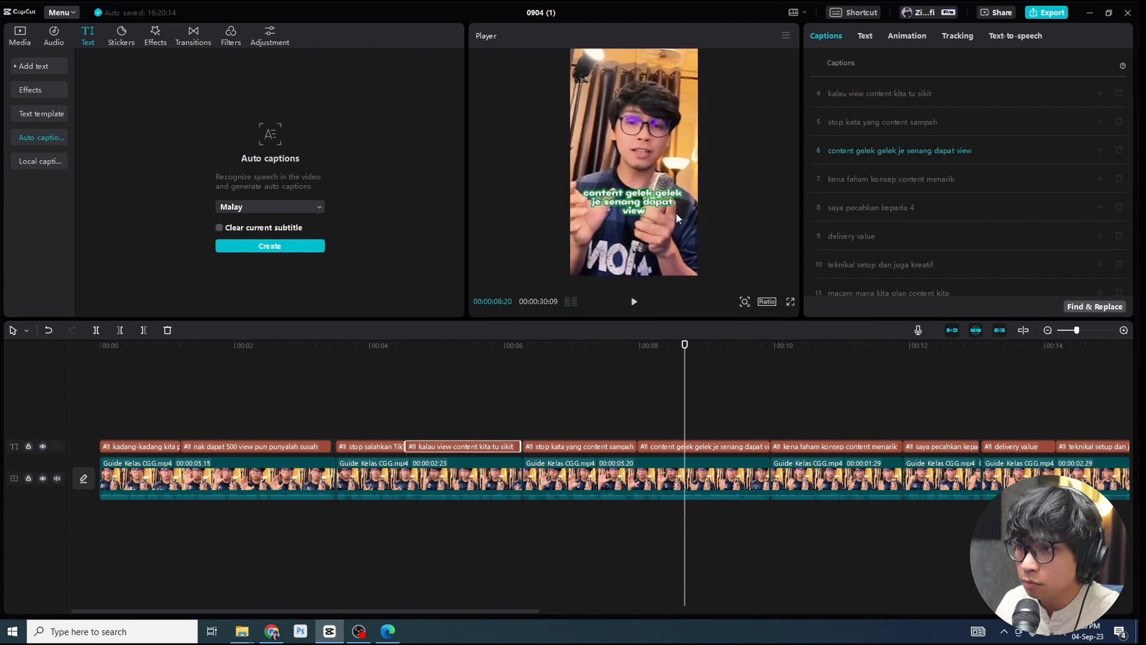
# Step: Split the caption "content gelek gelek je senang dapat view" into two captions after "je"
pyautogui.click(686, 450)
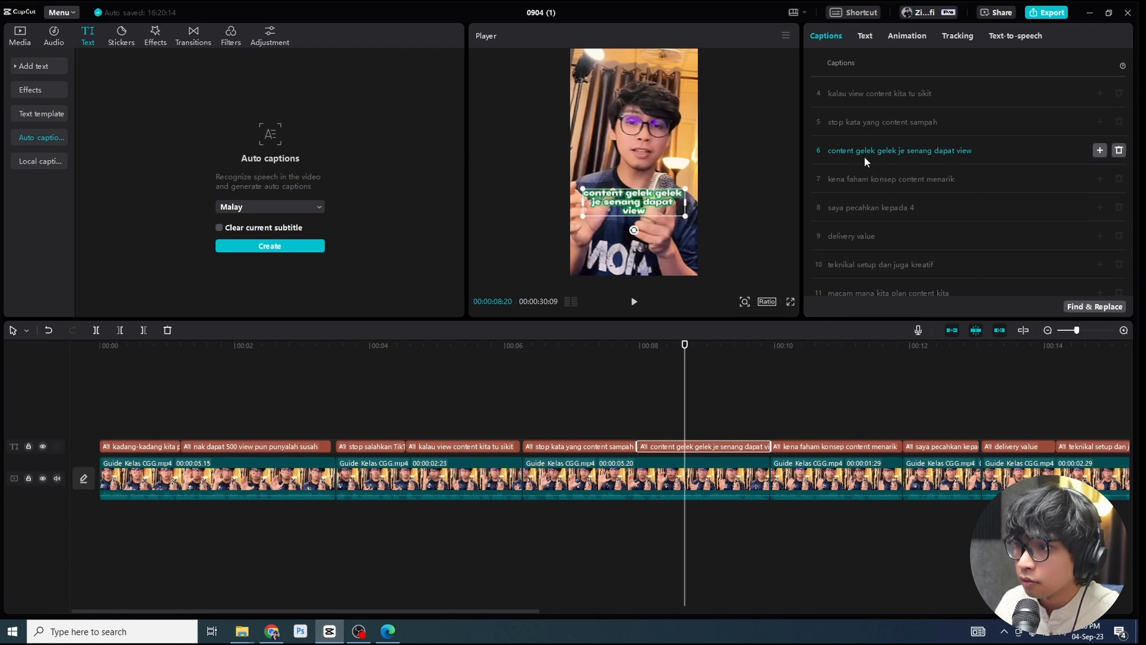
pyautogui.click(905, 151)
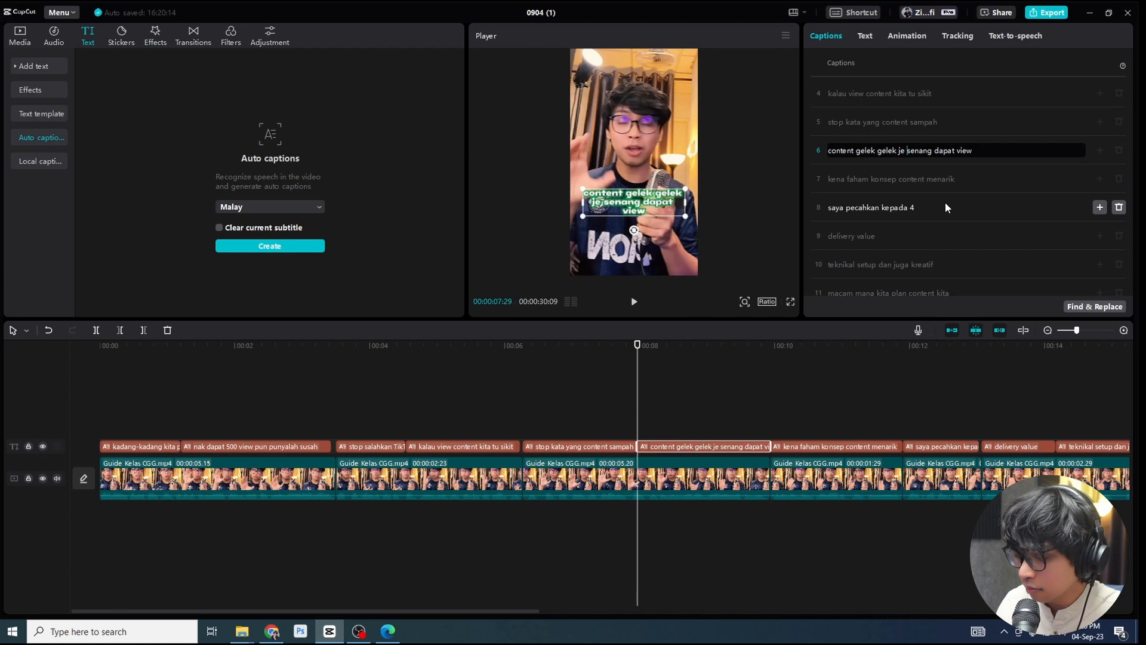
pyautogui.press('BackSpace')
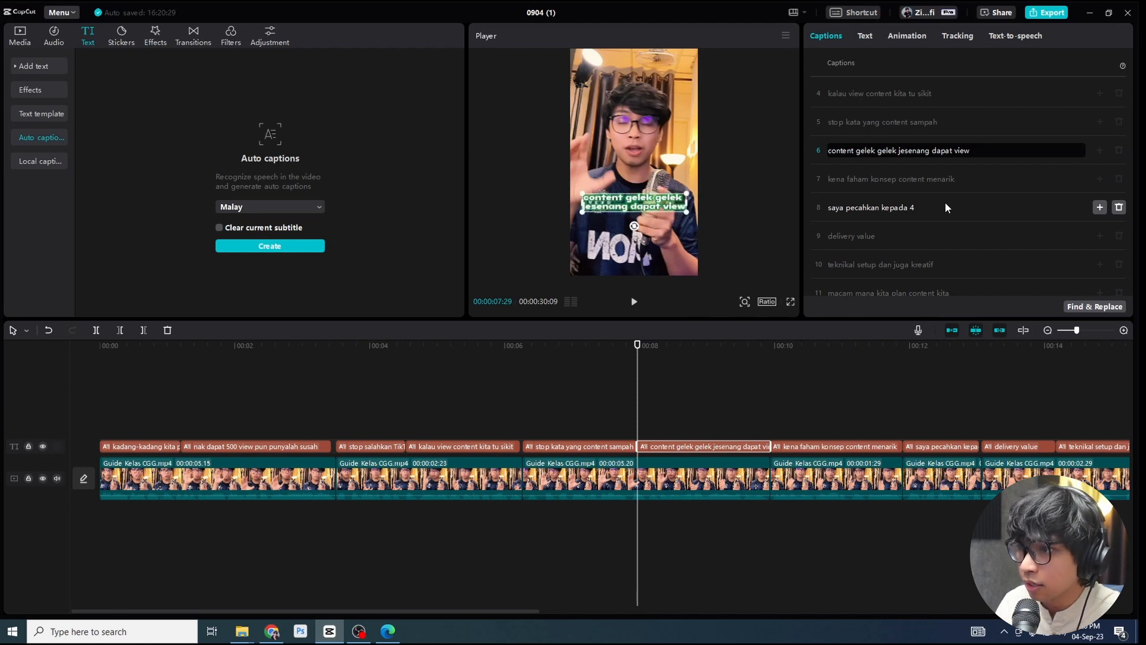
pyautogui.press('Return')
pyautogui.hotkey('ctrl', 'z')
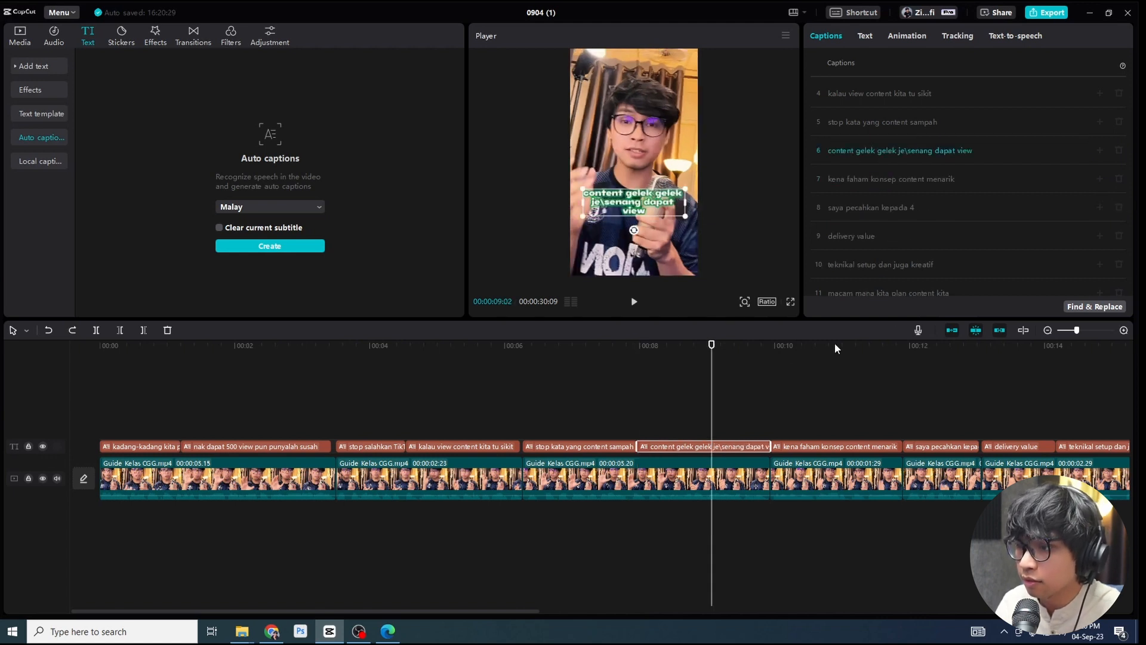
pyautogui.click(907, 149)
pyautogui.press('BackSpace')
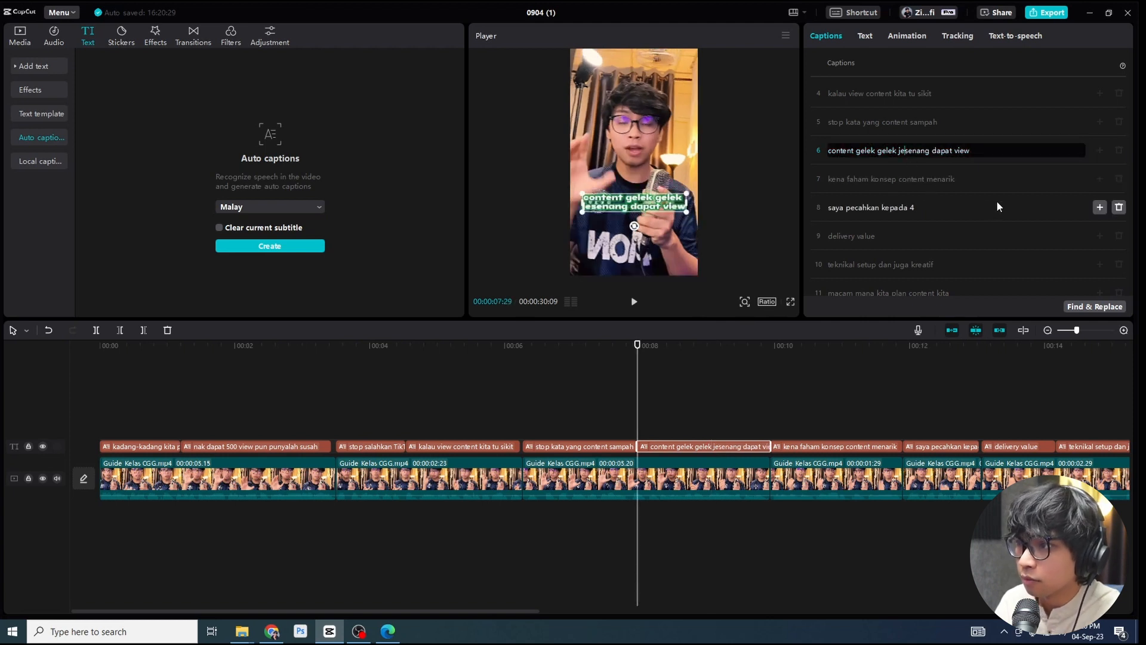
pyautogui.press('Return')
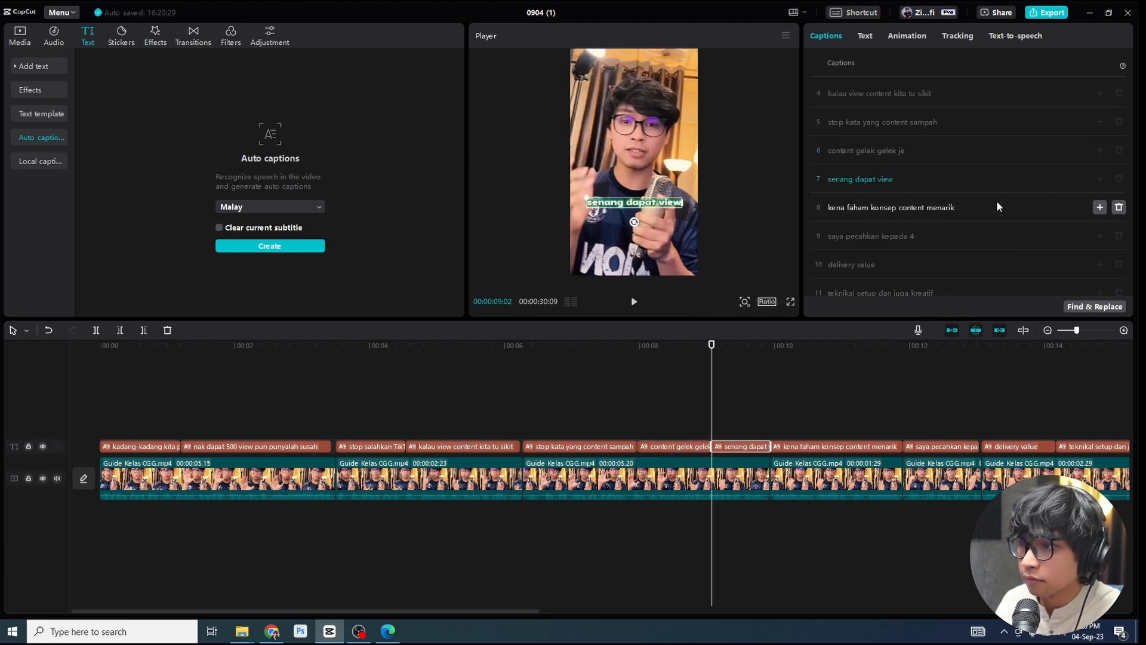
# Step: Play the video from the caption "content gelek gelek je" to check the timing of the following captions
pyautogui.click(700, 448)
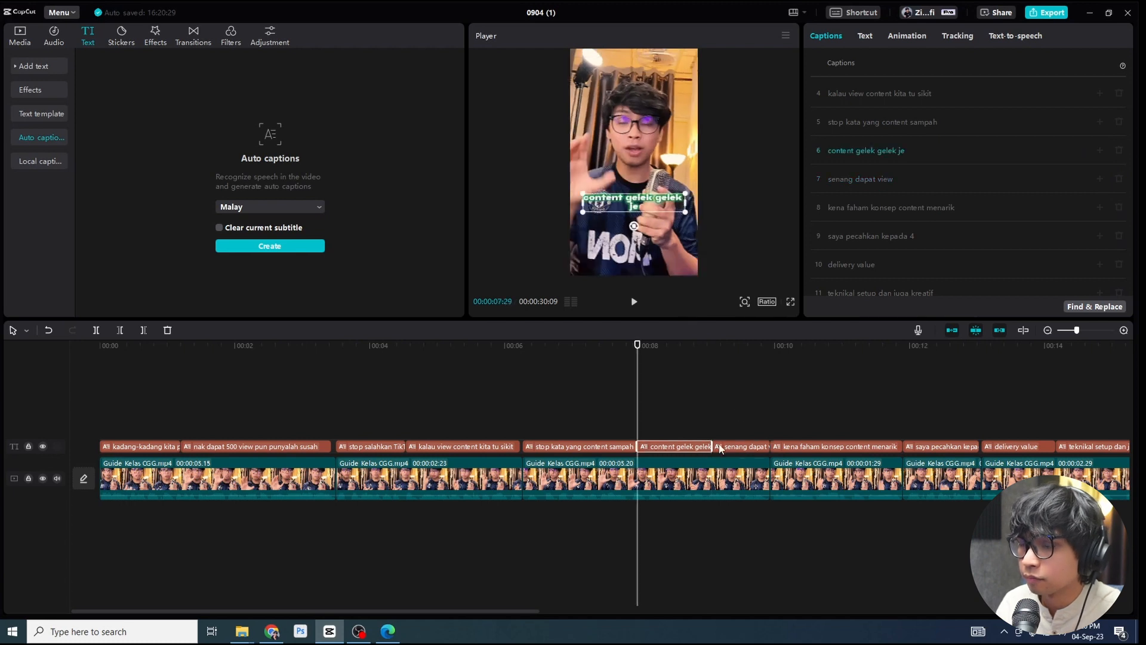
pyautogui.press('space')
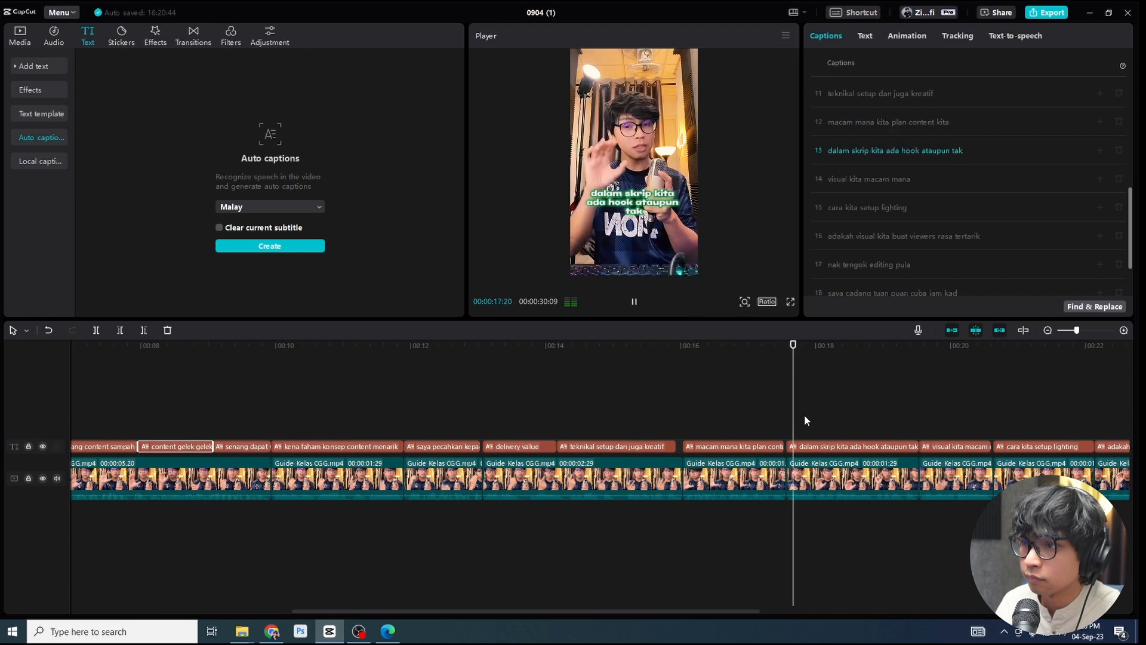
pyautogui.press('space')
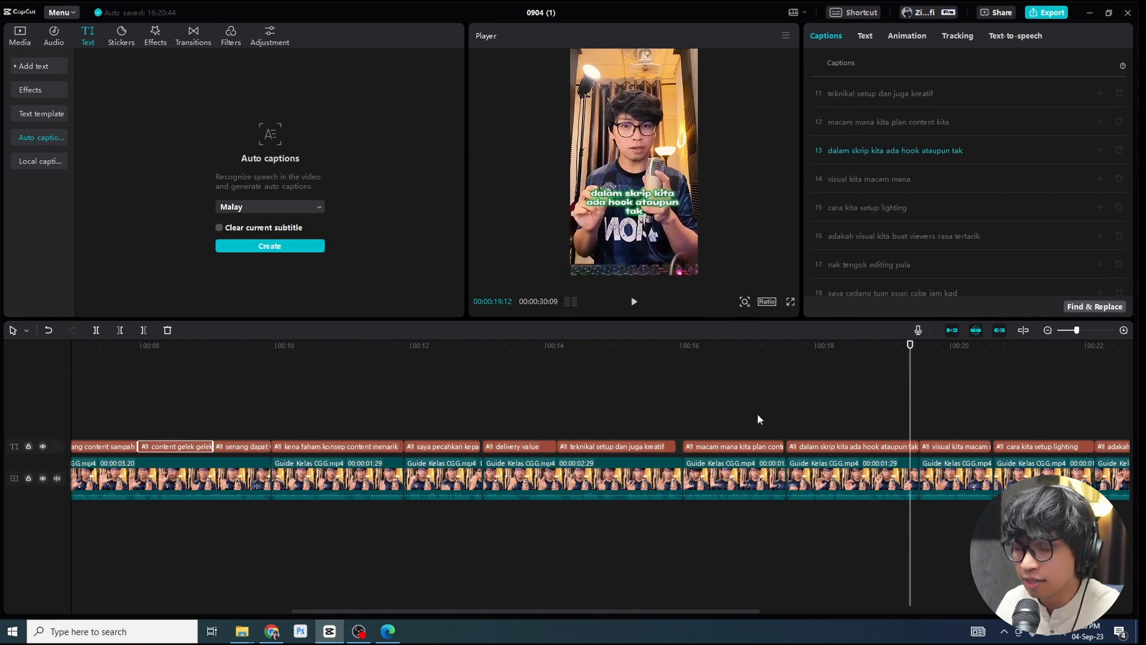
# Step: Apply the Bounce In entrance animation to all captions and set its duration to 0.3 s
pyautogui.scroll(-3, 757, 413)
pyautogui.scroll(-1, 757, 413)
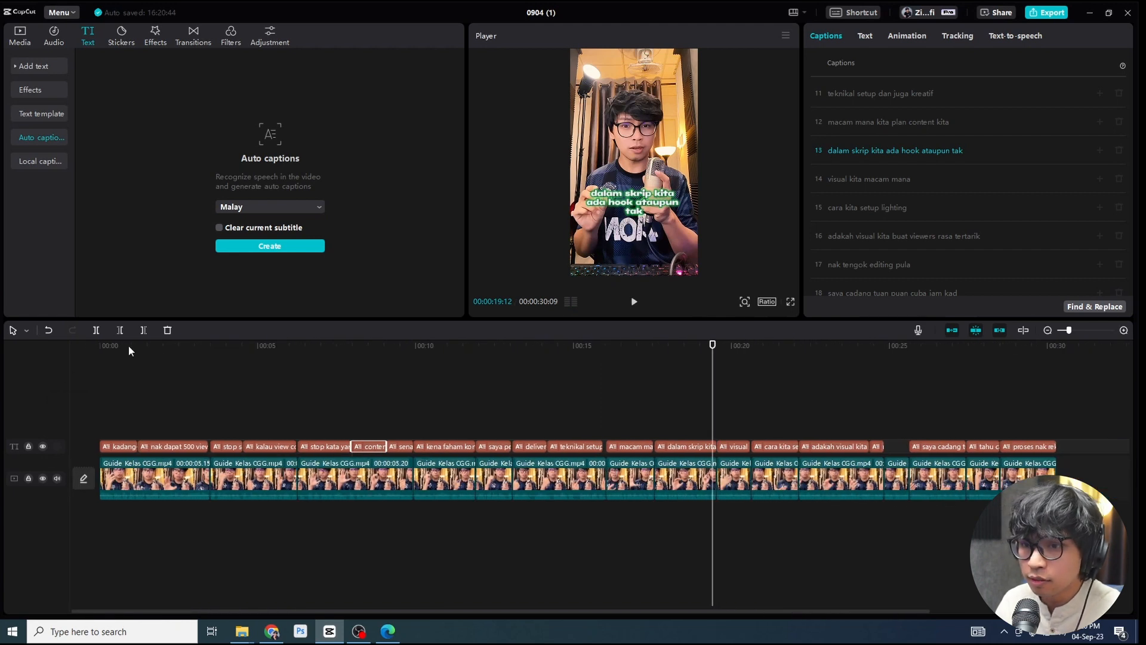
pyautogui.click(101, 346)
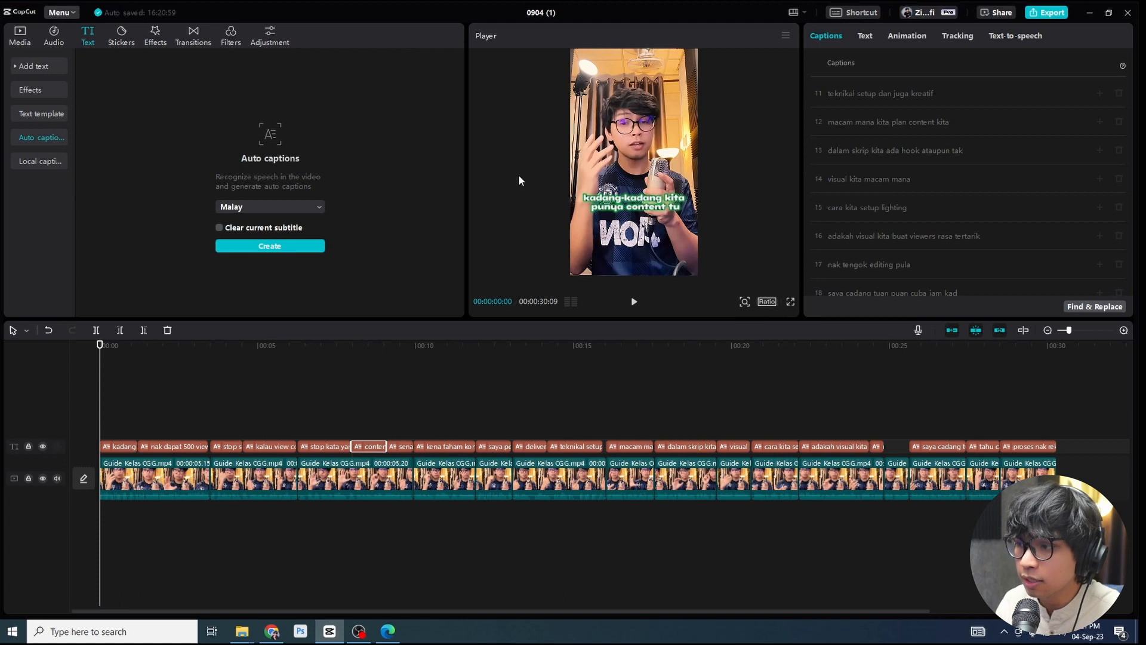
pyautogui.moveTo(1088, 420); pyautogui.dragTo(88, 449)
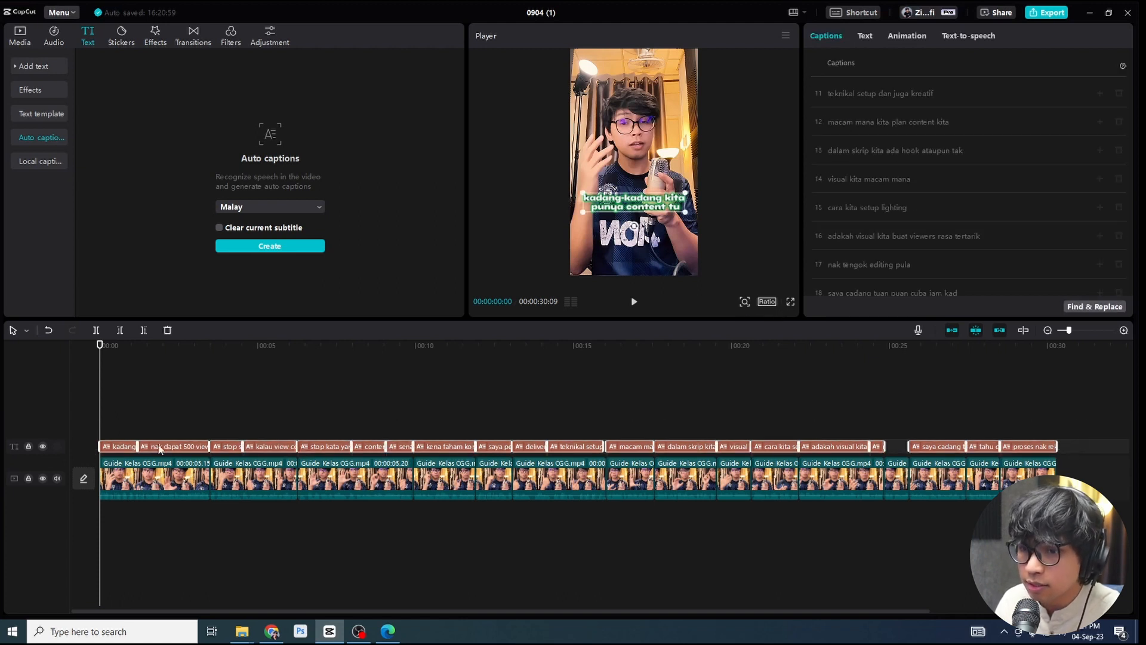
pyautogui.click(902, 37)
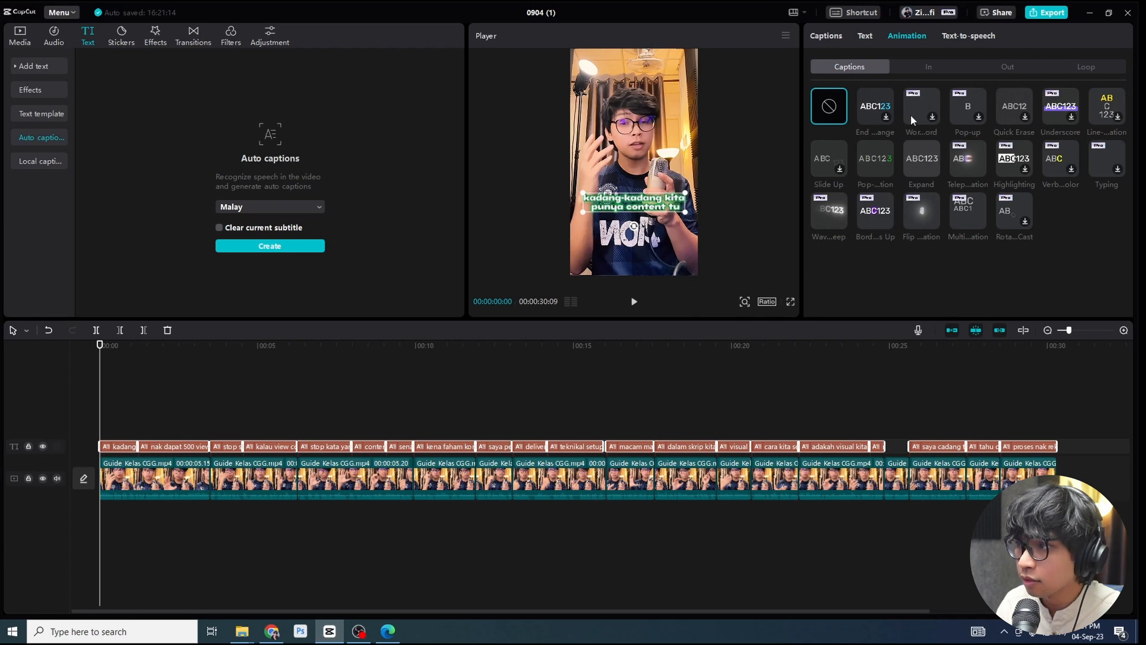
pyautogui.click(922, 66)
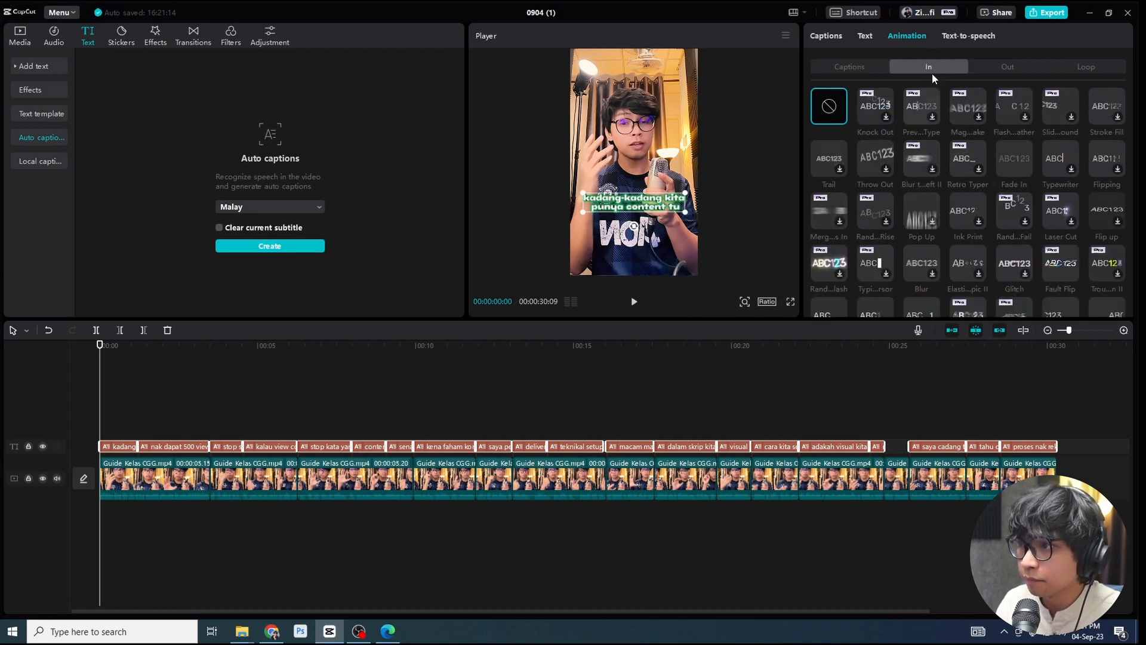
pyautogui.scroll(-5, 964, 259)
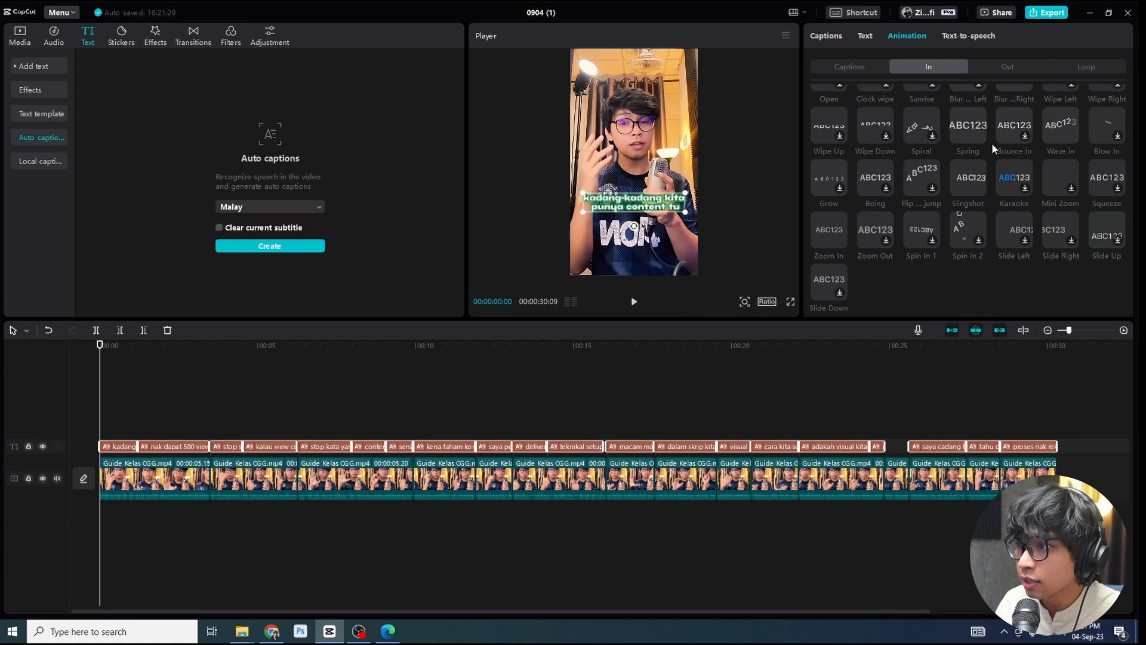
pyautogui.scroll(1, 954, 155)
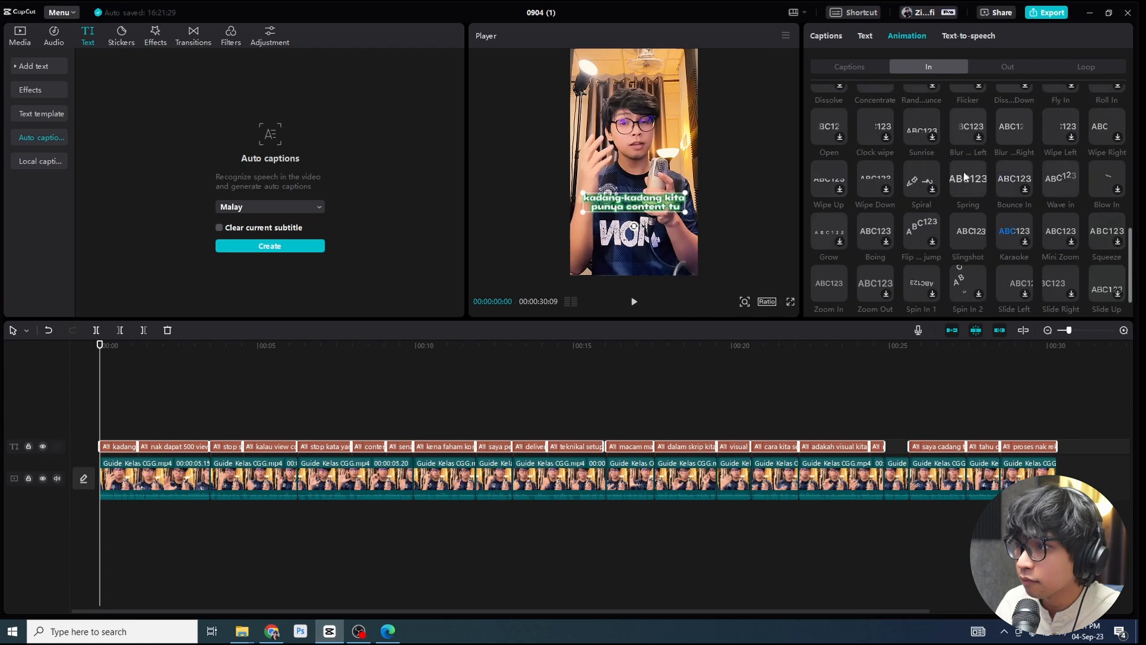
pyautogui.click(1009, 180)
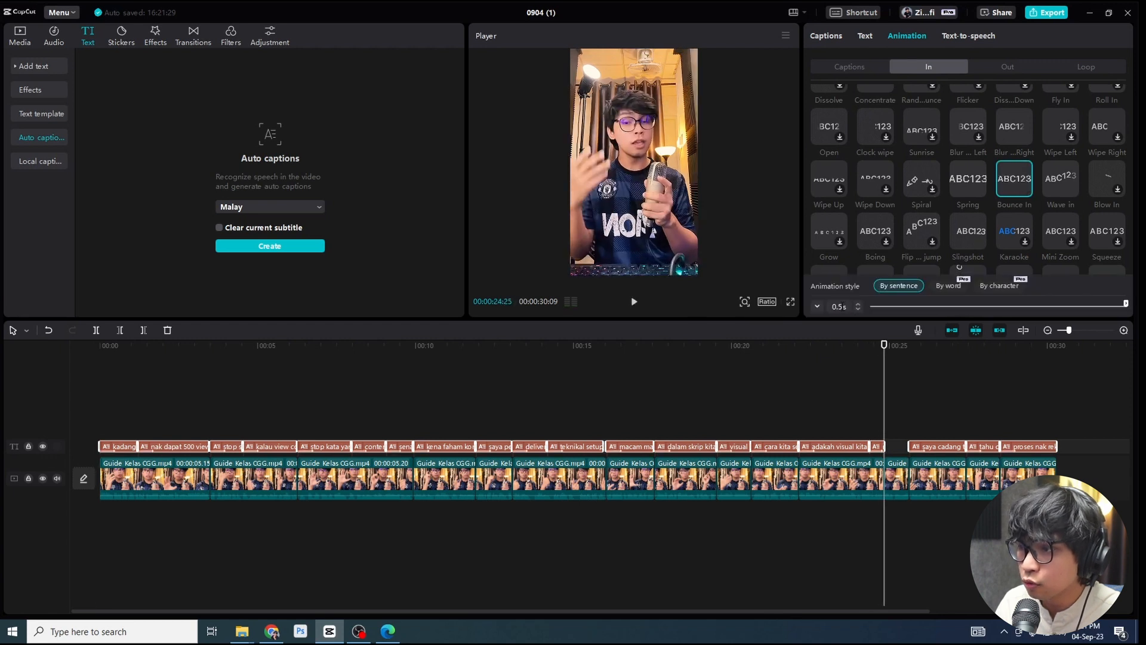
pyautogui.click(1037, 304)
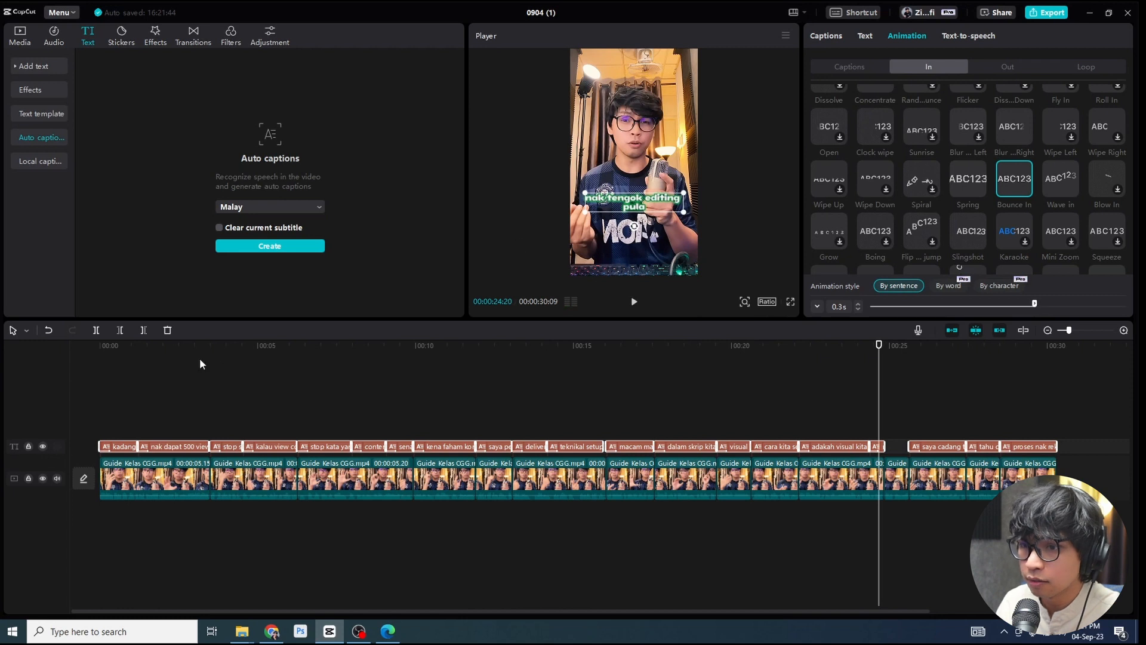
# Step: Preview the animated captions in full screen from the start of the video
pyautogui.moveTo(179, 346); pyautogui.dragTo(99, 347)
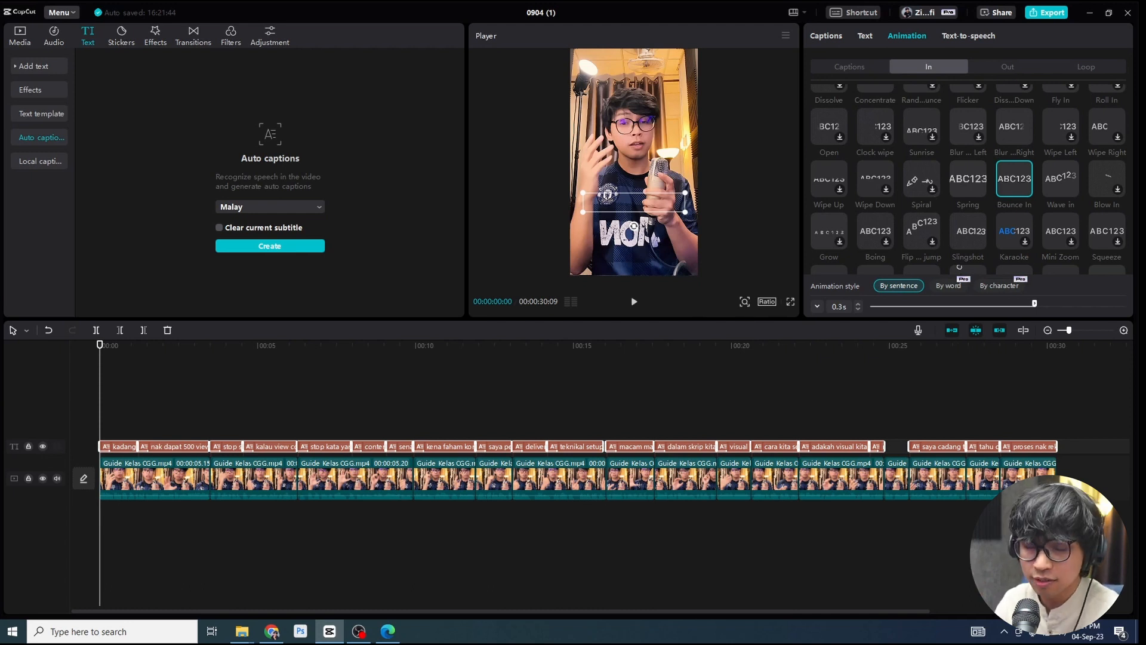
pyautogui.hotkey('ctrl', 'shift', 'f')
pyautogui.press('space')
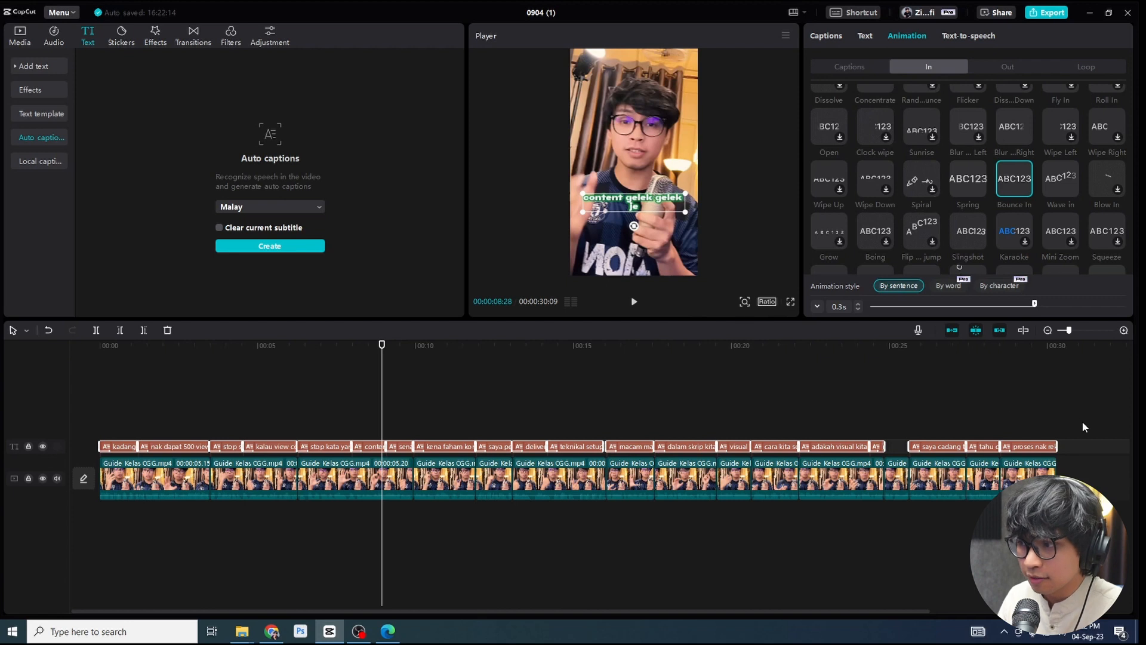
# Step: Delete all captions from the timeline
pyautogui.moveTo(1083, 421); pyautogui.dragTo(250, 435)
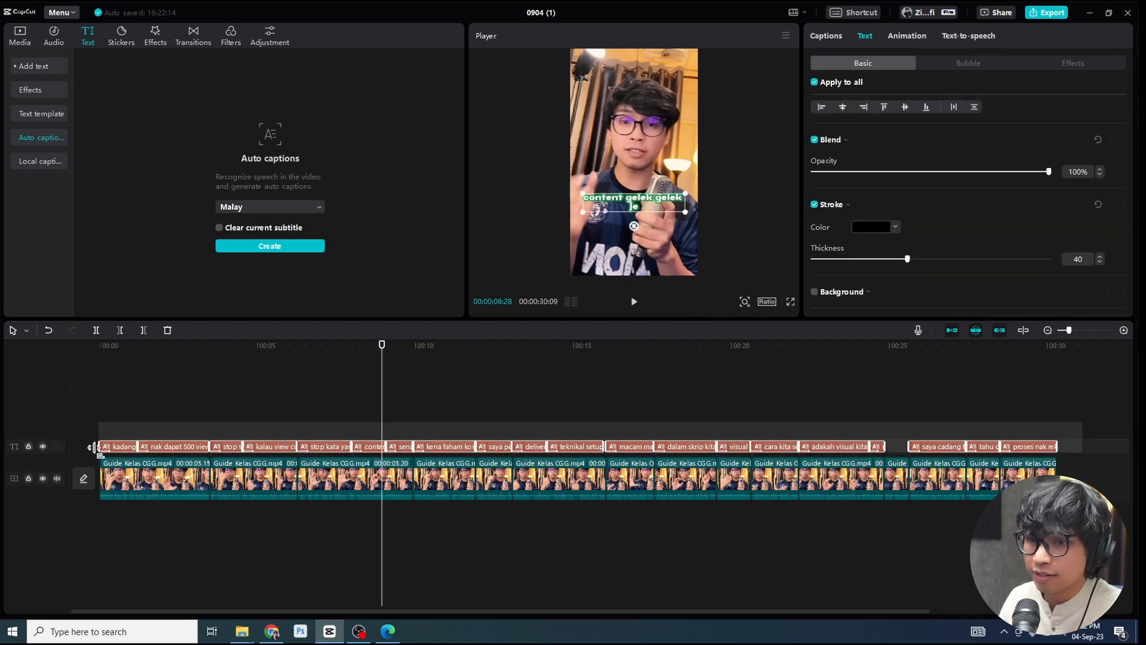
pyautogui.press('Delete')
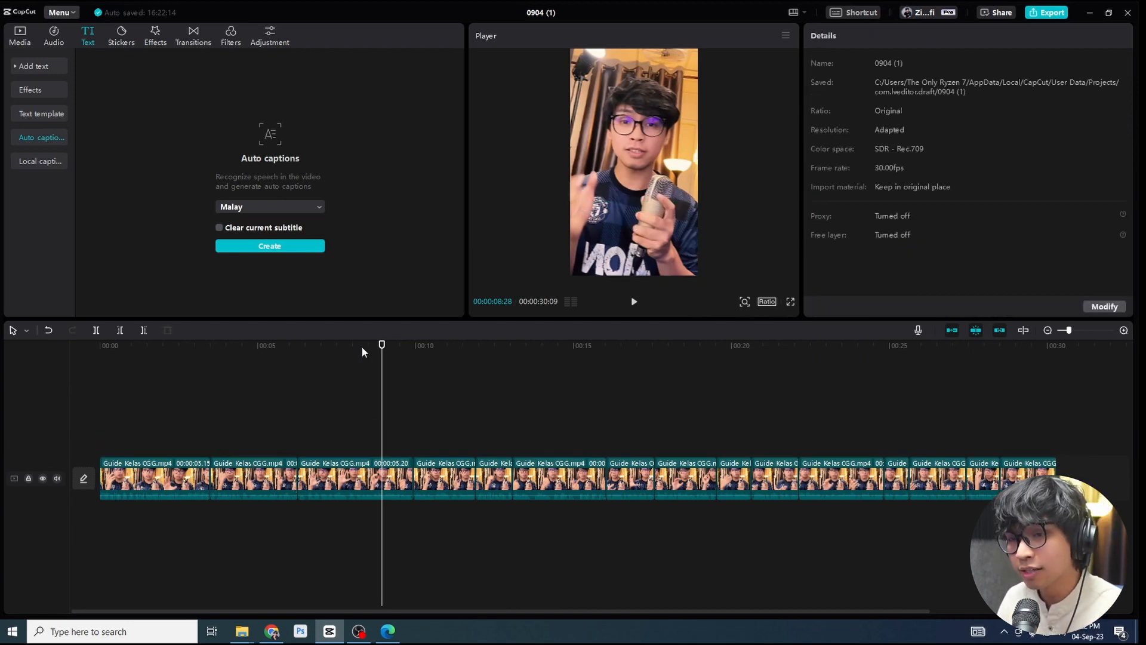
# Step: Add a default text to the timeline at the very start of the video, above the first clip
pyautogui.click(135, 347)
pyautogui.click(99, 344)
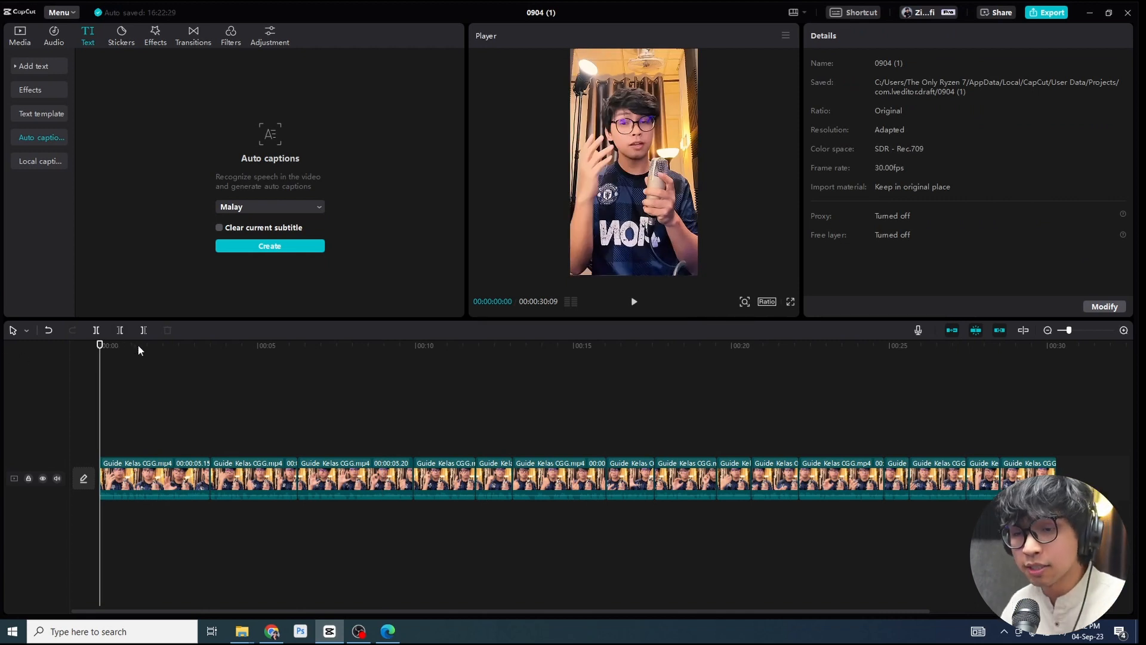
pyautogui.keyDown('ctrl'); pyautogui.scroll(5, 138, 439); pyautogui.keyUp('ctrl')
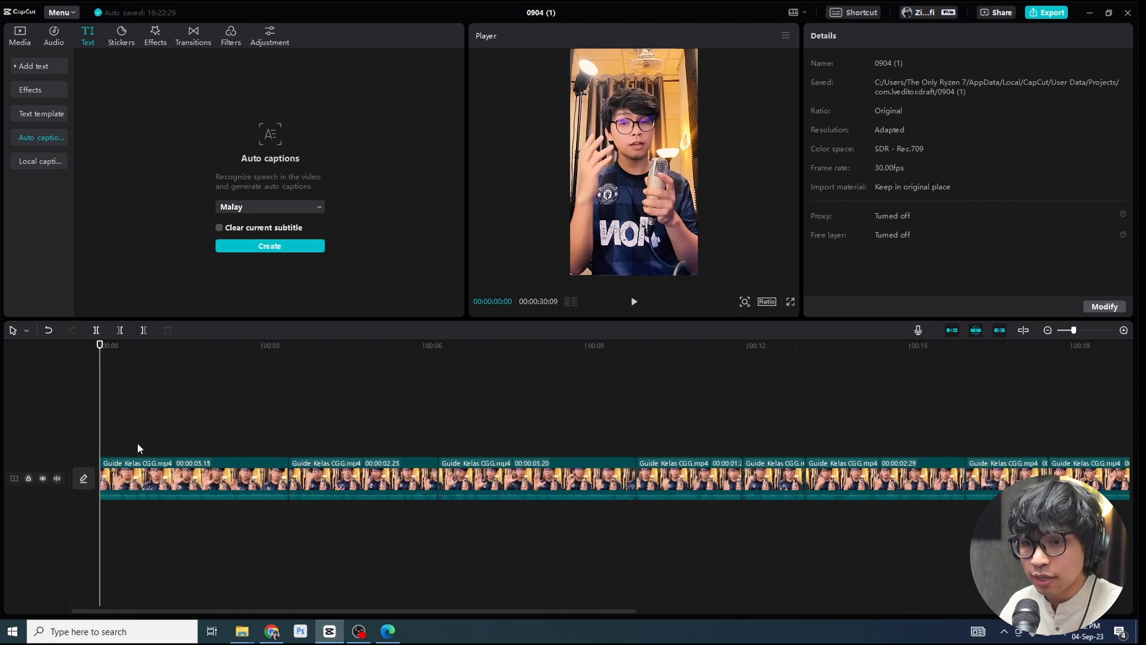
pyautogui.click(141, 473)
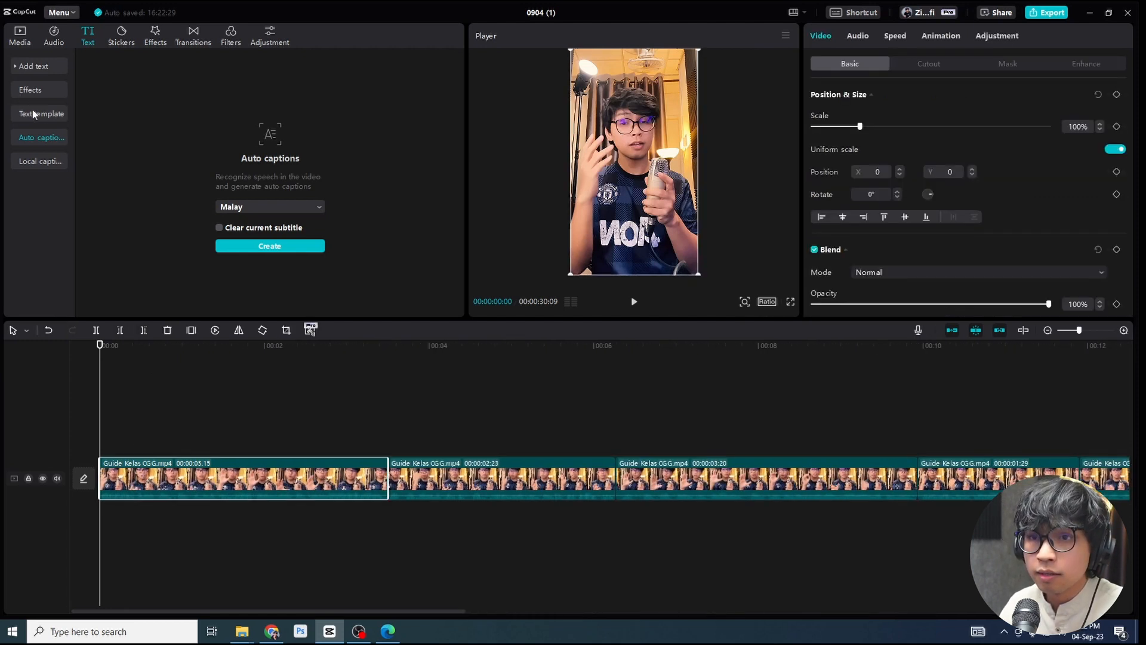
pyautogui.click(25, 67)
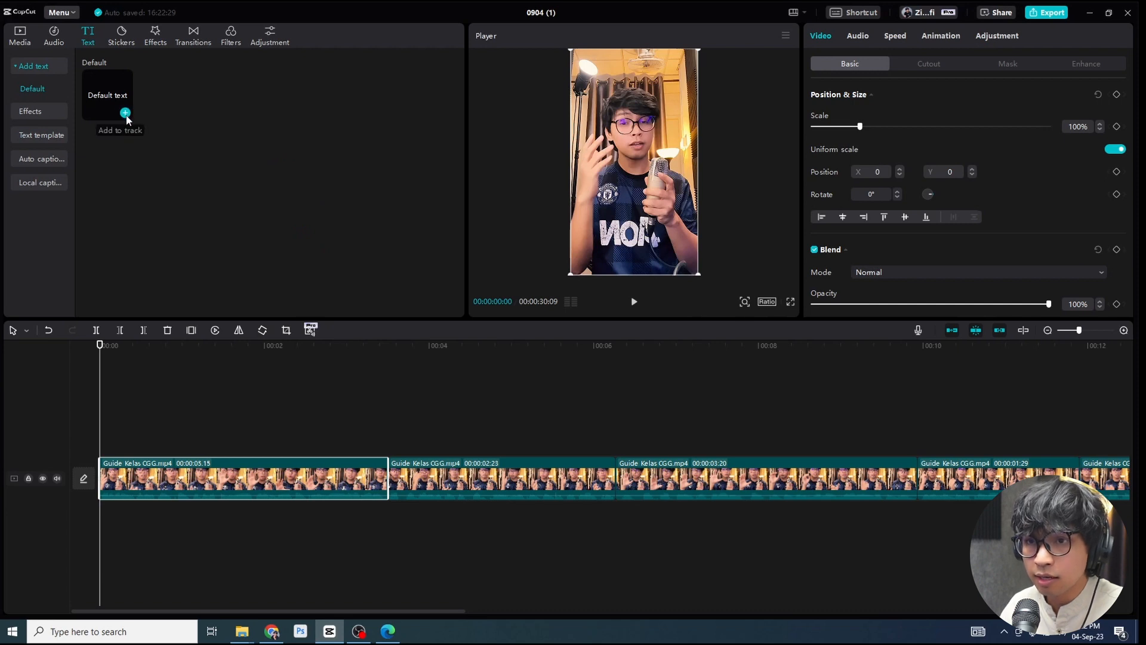
pyautogui.click(125, 114)
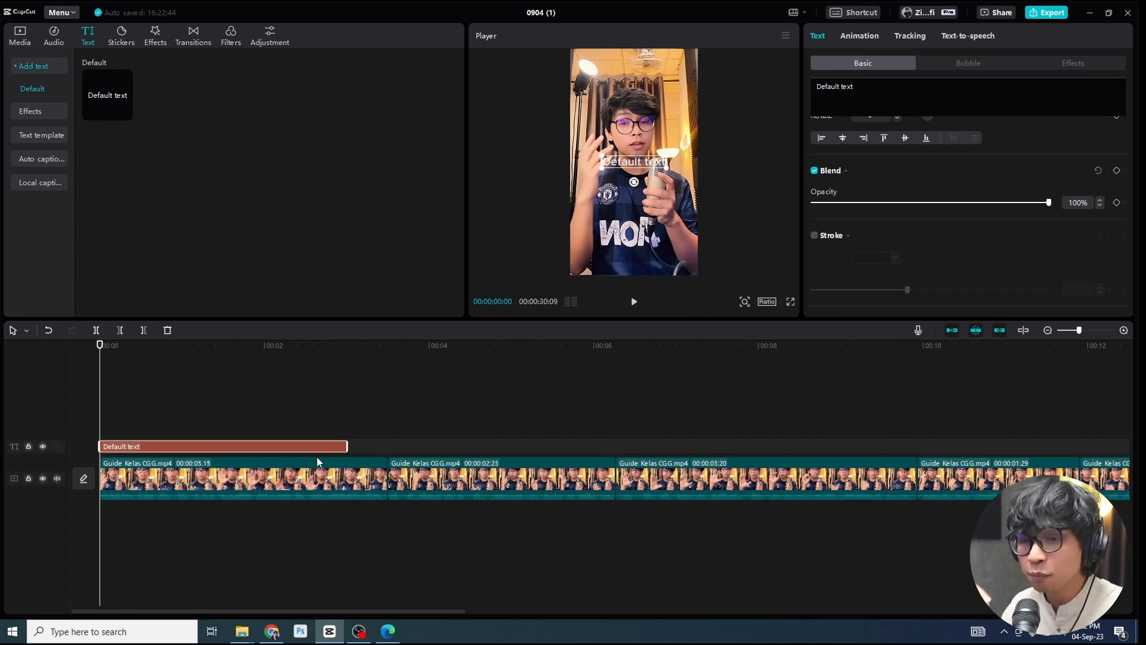
# Step: Listen to the opening speech and replace the default text with "KADANG2 KITA" and "PUNYA CONTENT TU" on two lines
pyautogui.press('space')
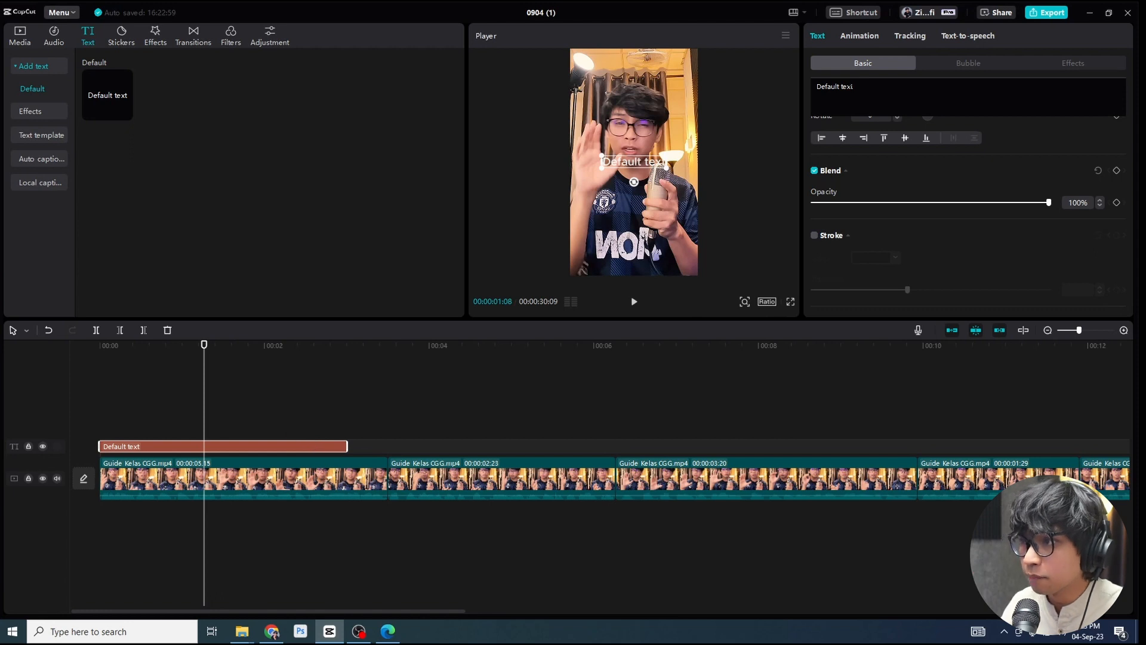
pyautogui.moveTo(859, 87); pyautogui.dragTo(796, 87)
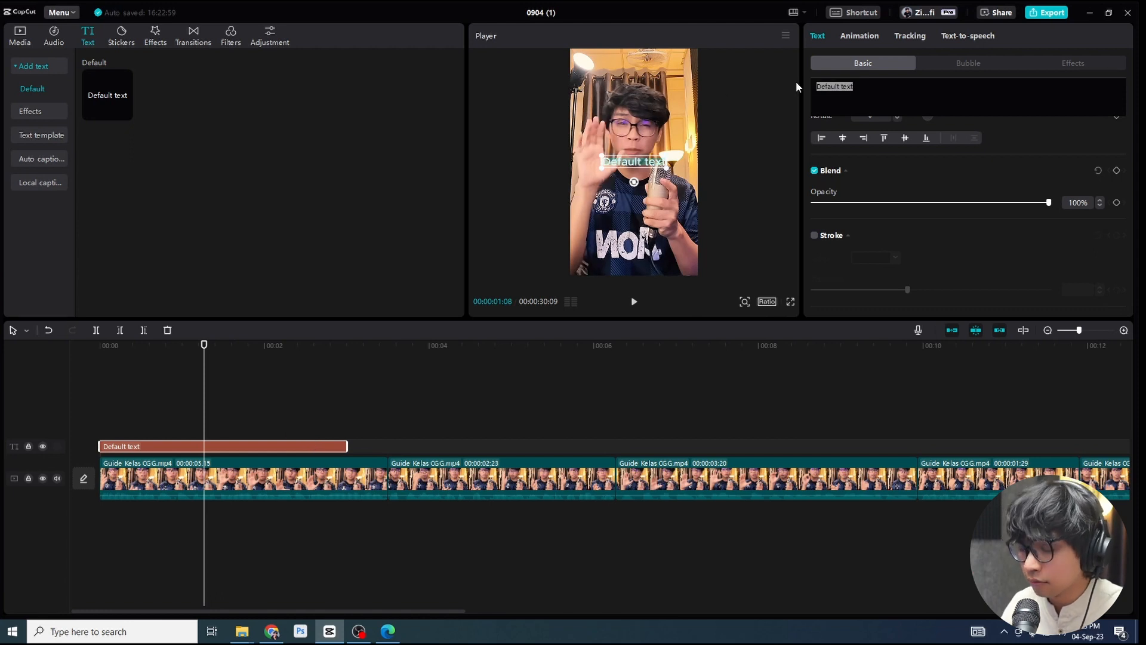
pyautogui.write('KADANG')
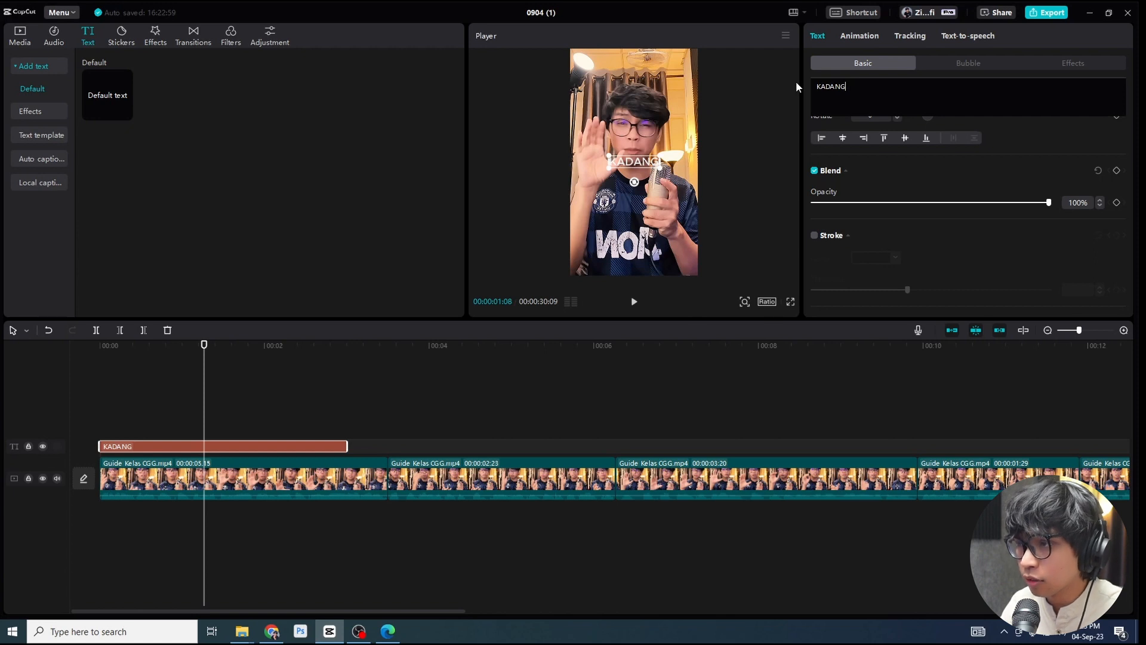
pyautogui.write('2')
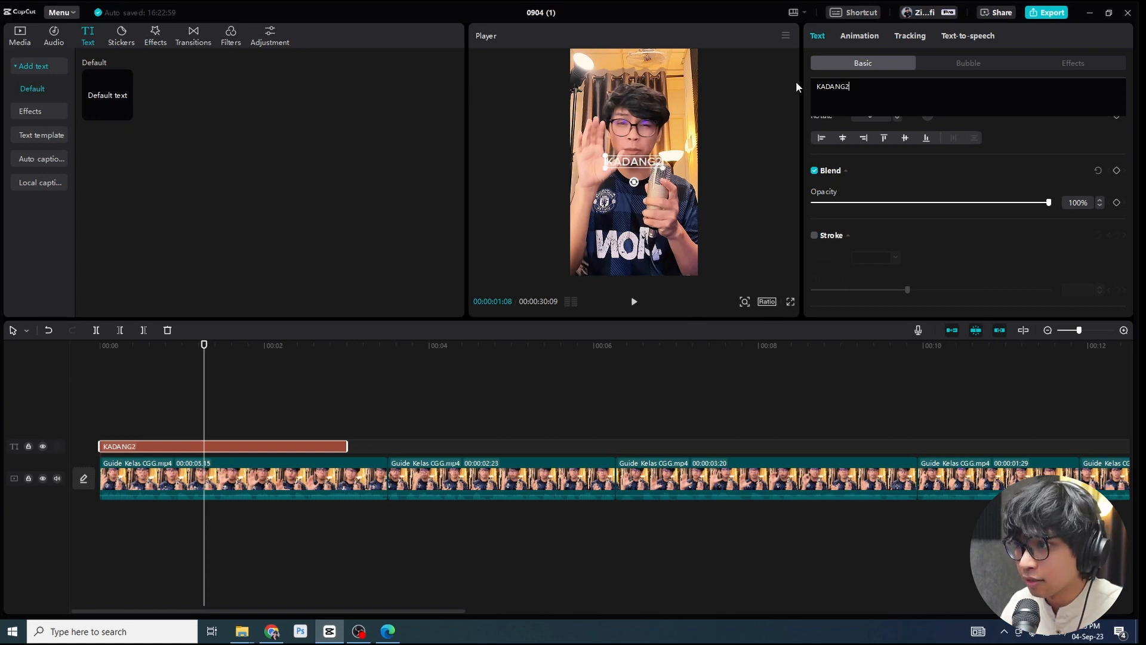
pyautogui.write(' KITA')
pyautogui.press('Return')
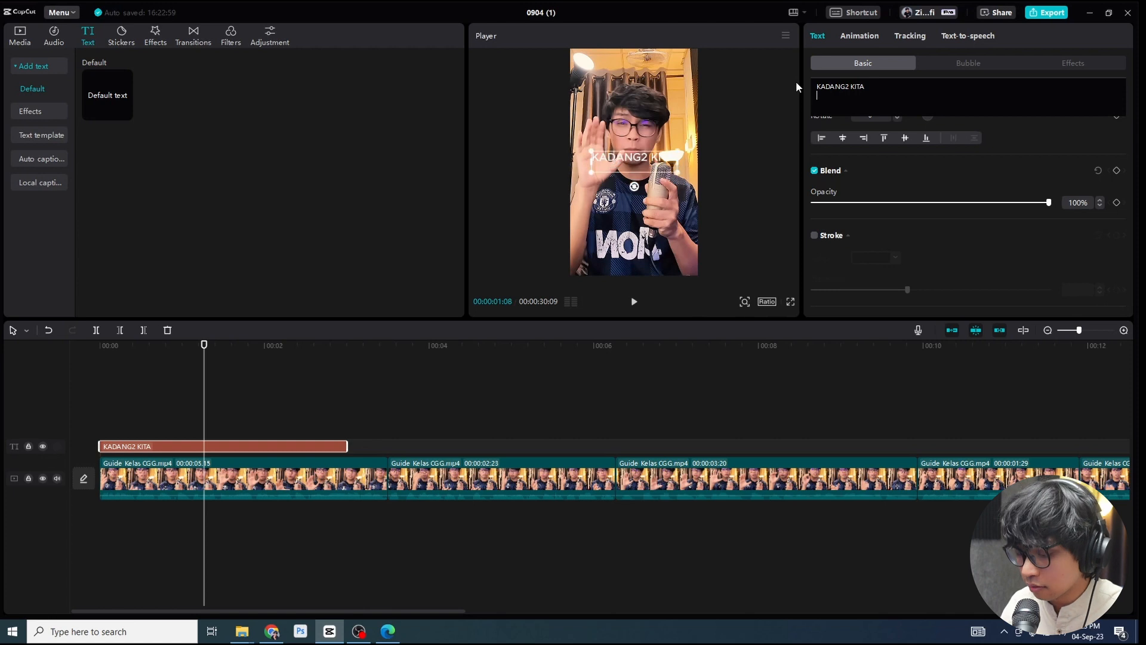
pyautogui.write('PUNYA CONT')
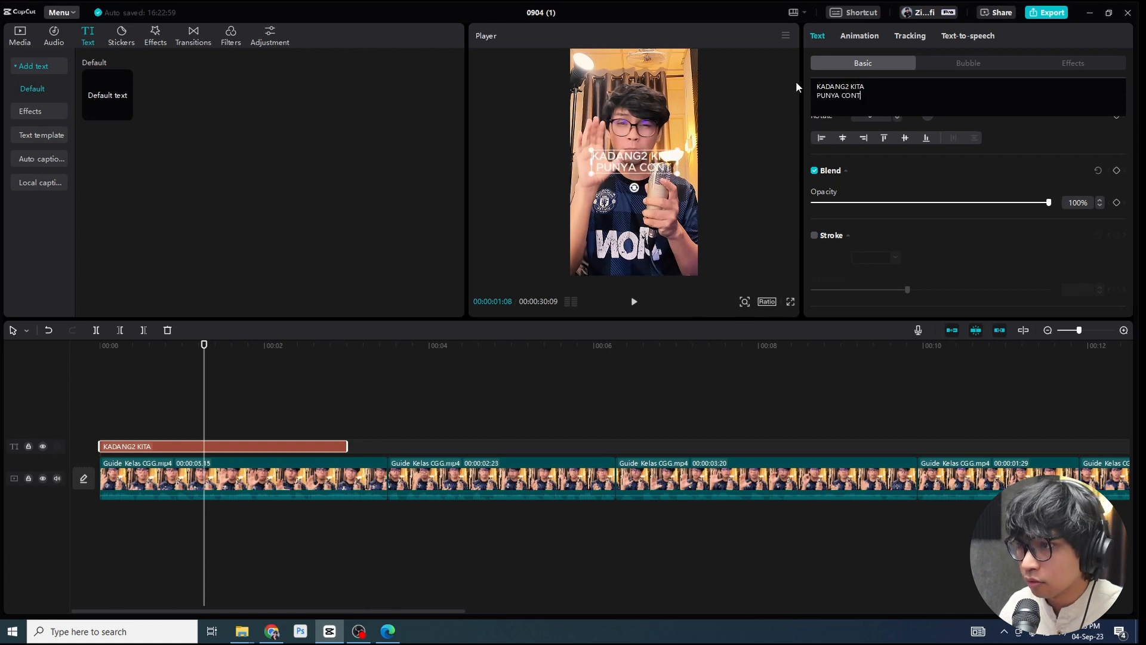
pyautogui.write('ENT TU')
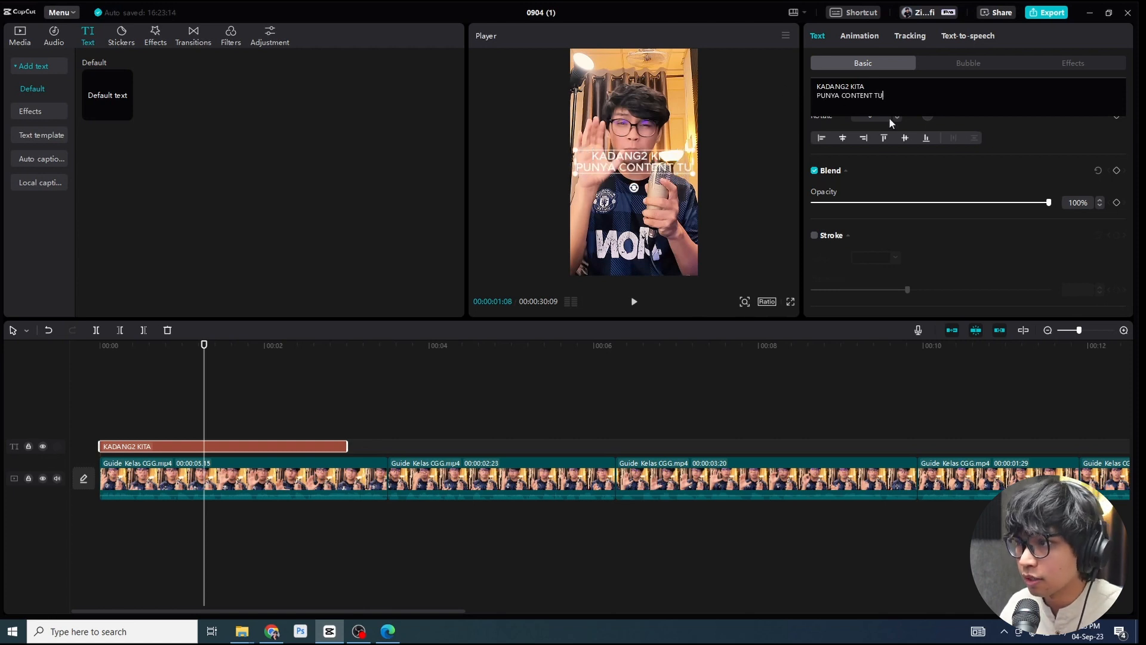
# Step: Set the font of the whole two-line caption to Jumper
pyautogui.hotkey('ctrl', 'a')
pyautogui.scroll(5, 898, 179)
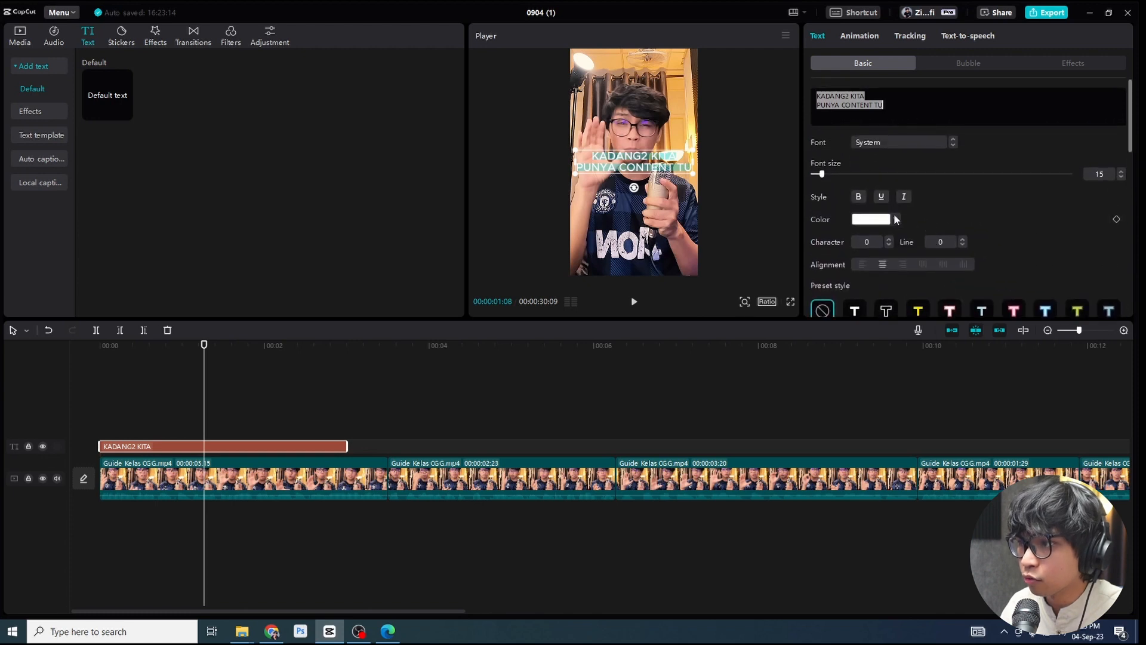
pyautogui.click(892, 144)
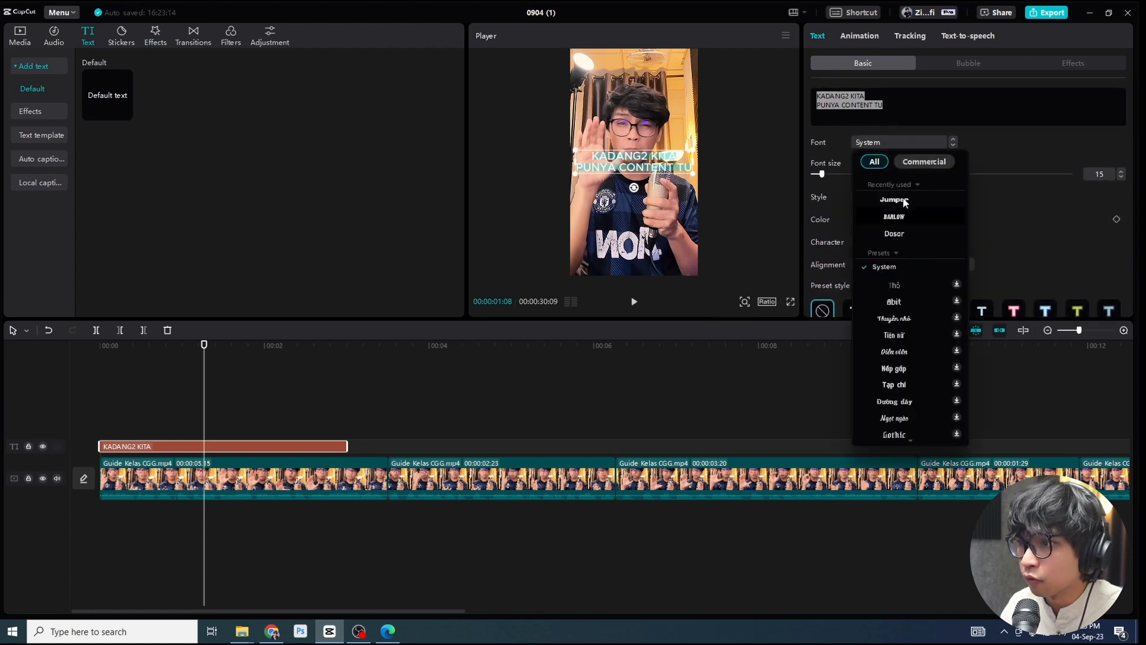
pyautogui.click(904, 202)
# Step: Add a stroke to the caption in dark grey 262626 with a thickness of 50
pyautogui.scroll(-3, 999, 207)
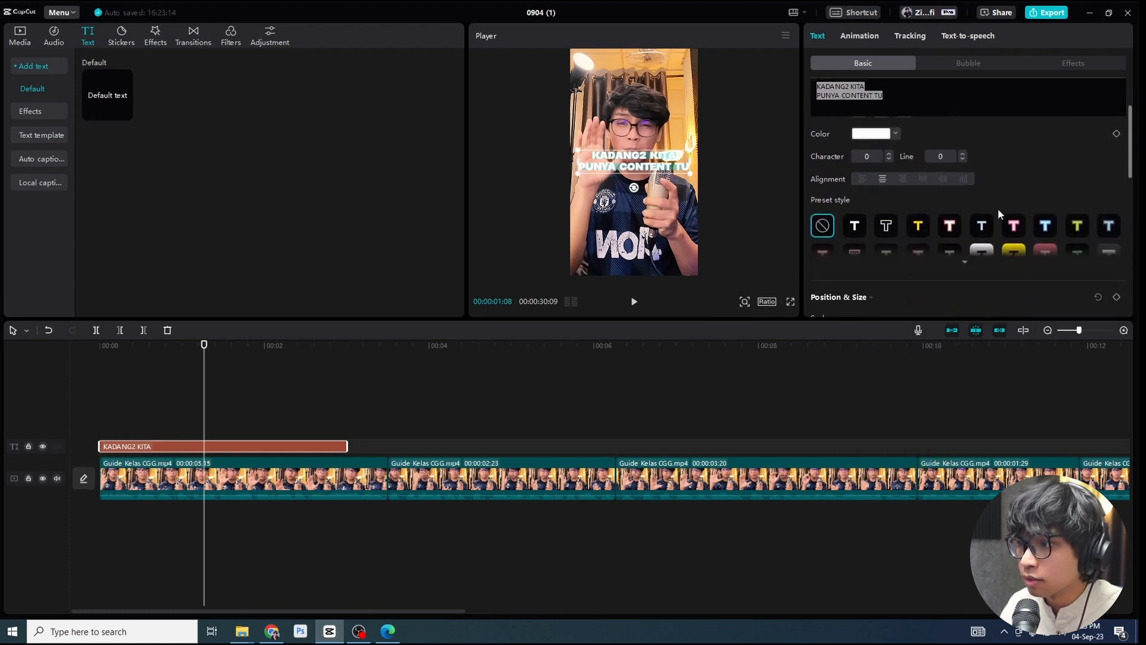
pyautogui.scroll(-5, 997, 208)
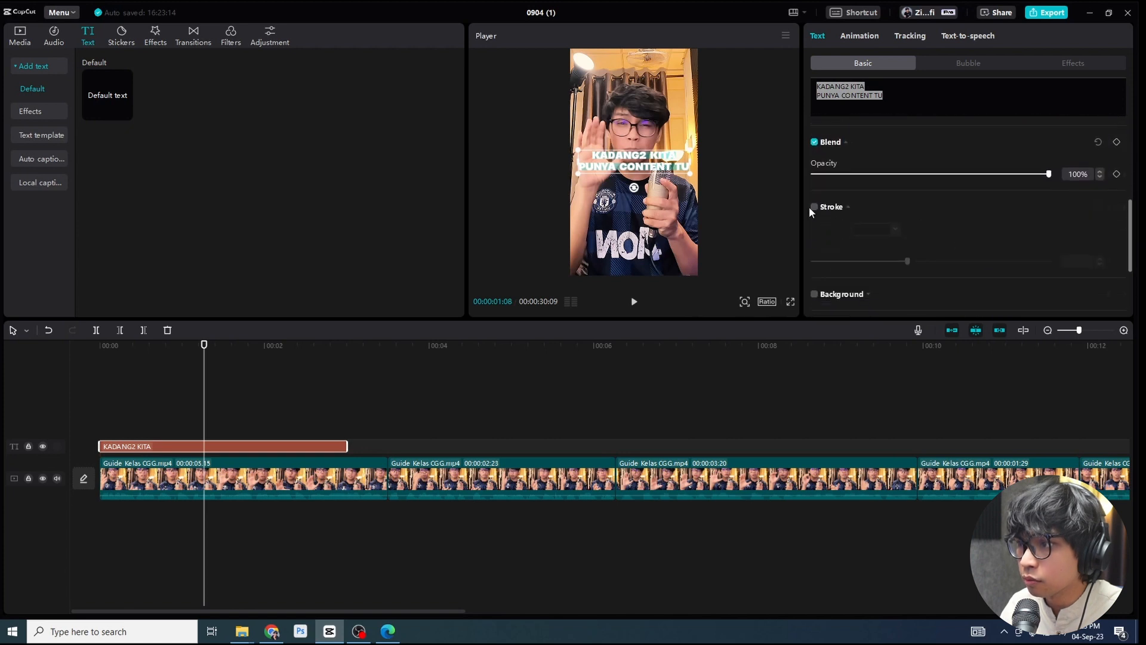
pyautogui.click(813, 207)
pyautogui.click(875, 230)
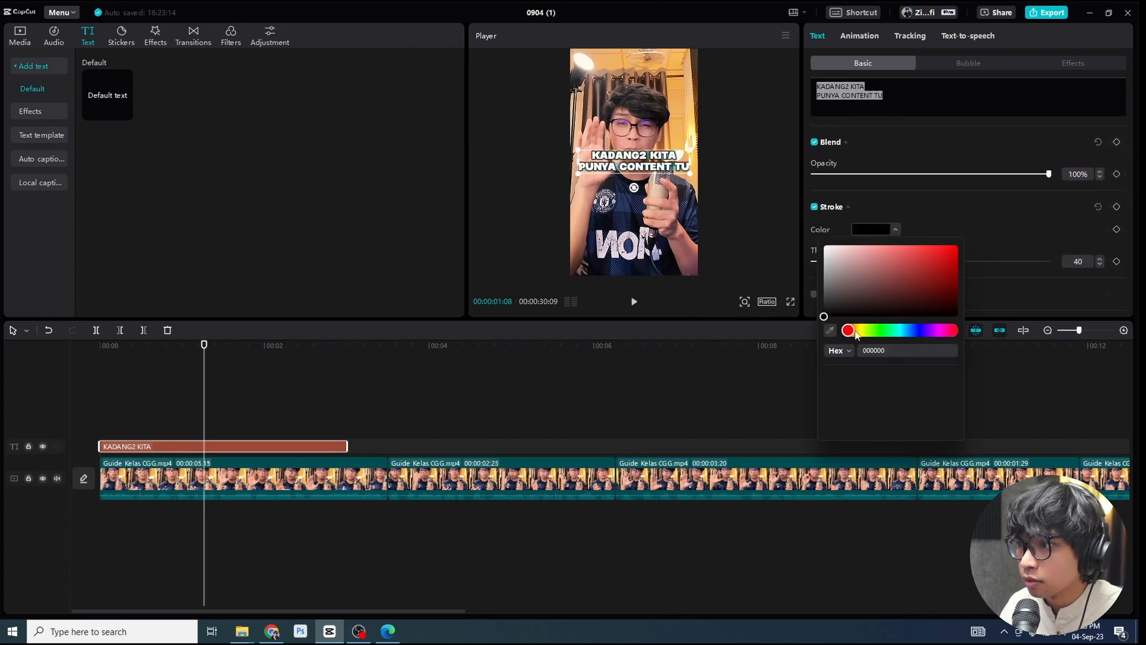
pyautogui.click(824, 311)
pyautogui.moveTo(824, 310); pyautogui.dragTo(822, 307)
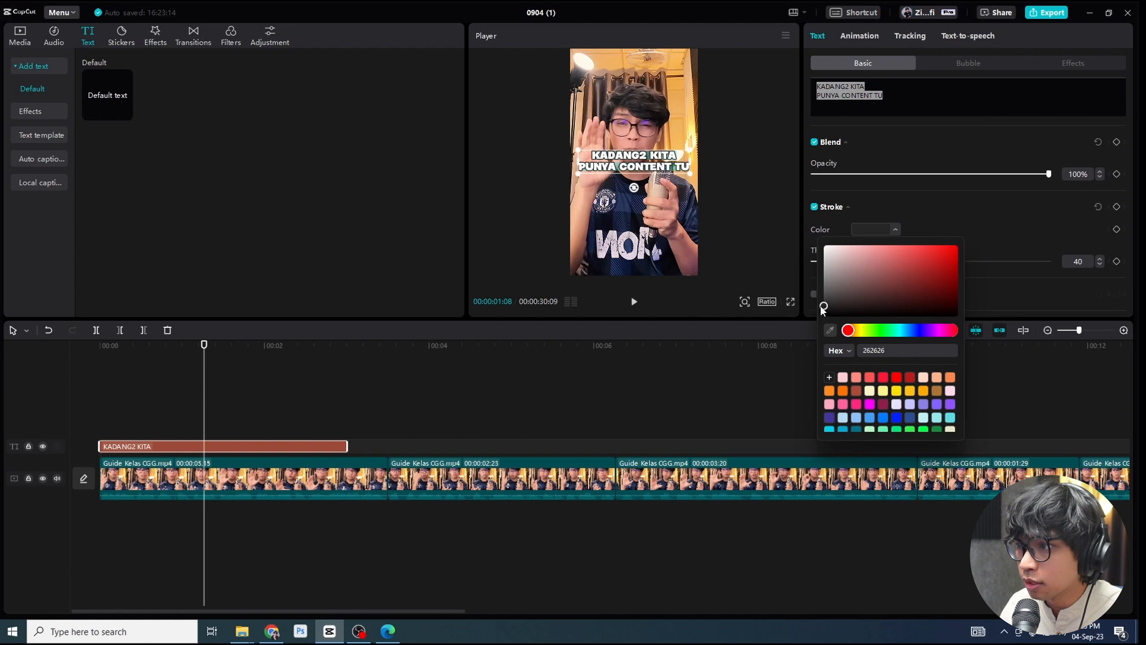
pyautogui.click(866, 230)
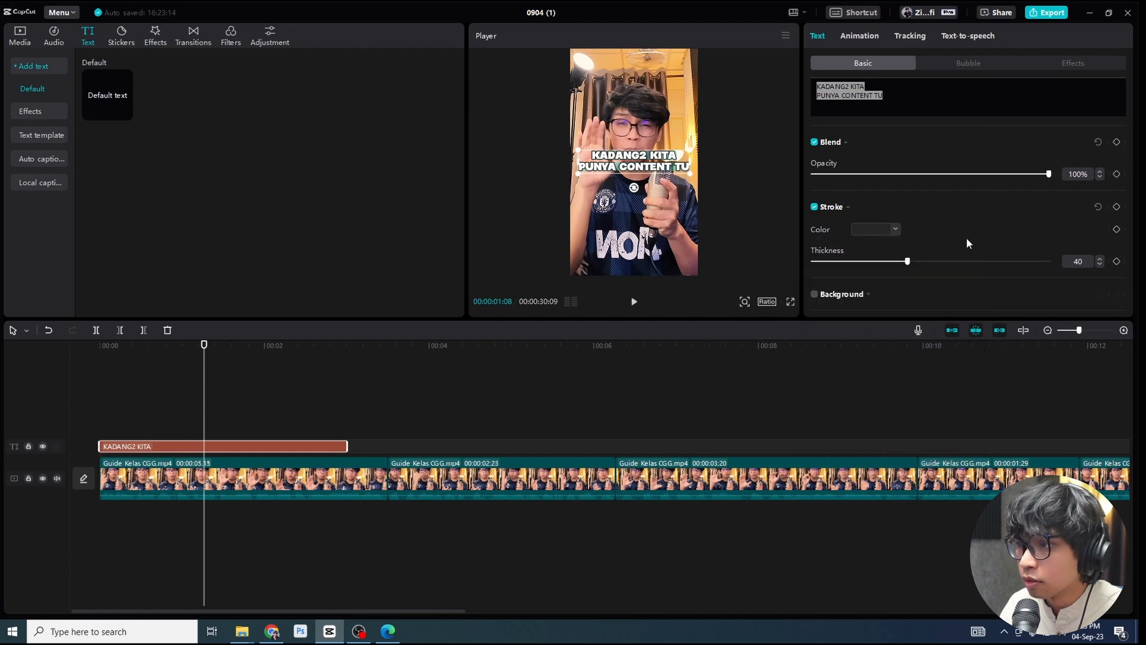
pyautogui.scroll(-1, 966, 238)
pyautogui.click(1082, 220)
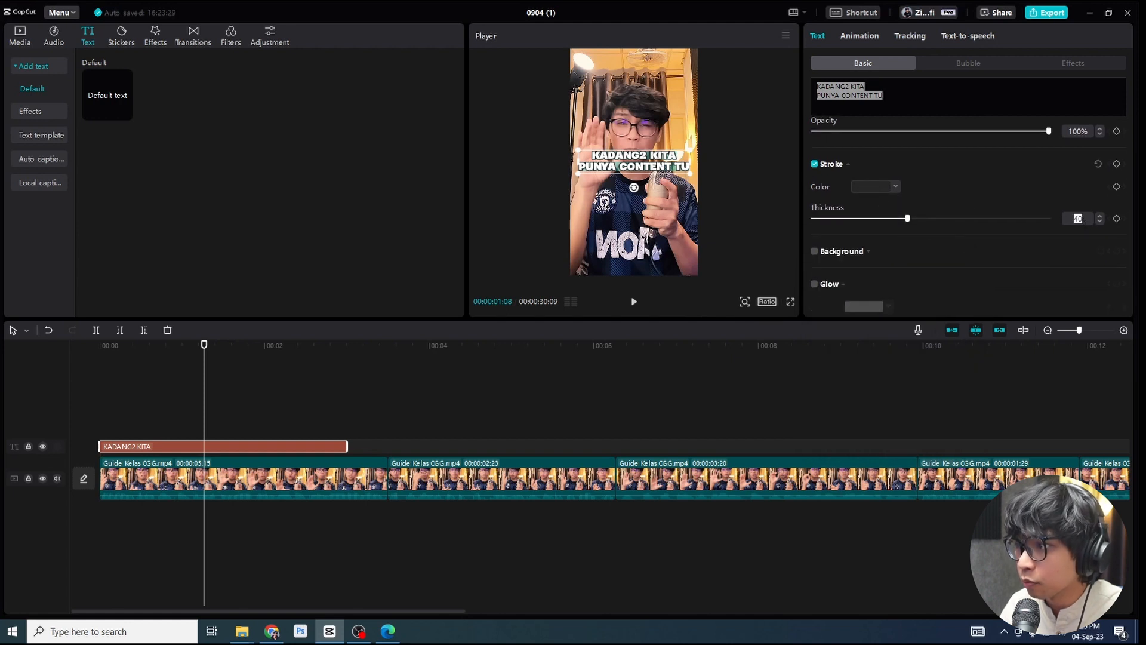
pyautogui.write('50')
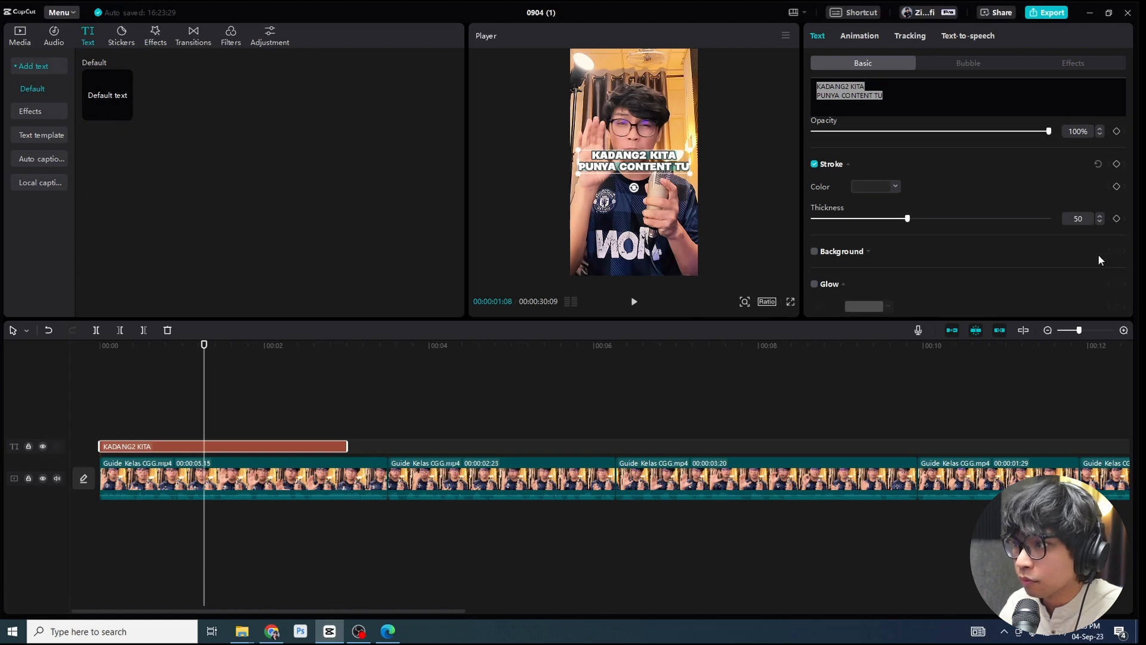
pyautogui.press('Return')
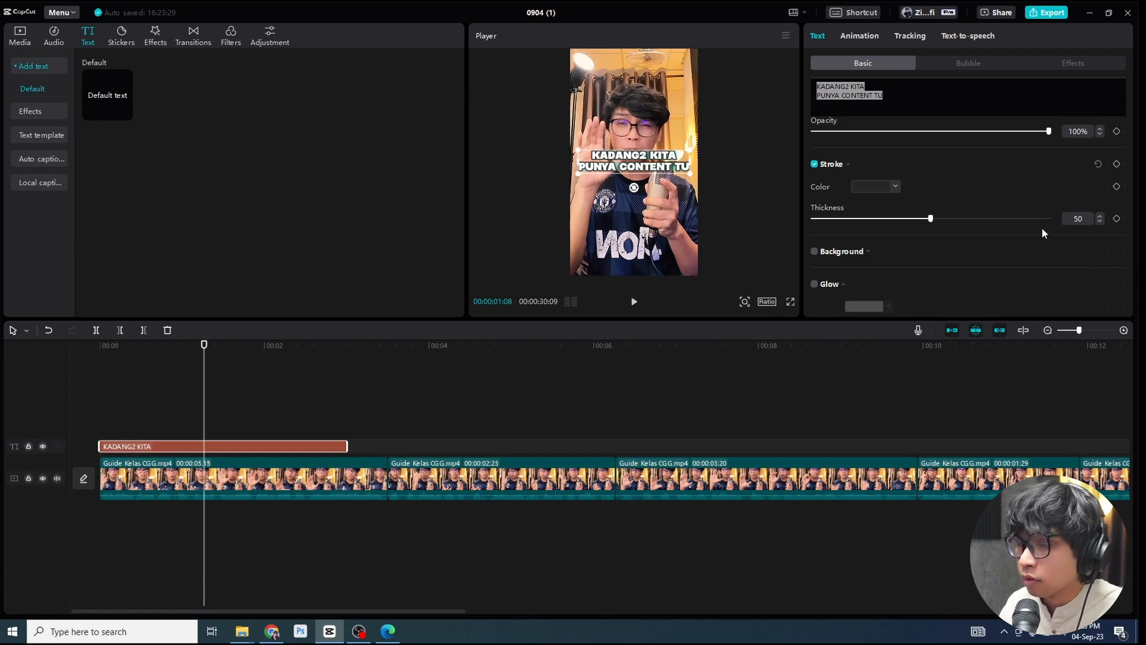
# Step: Set the caption's font size to 13
pyautogui.scroll(10, 992, 212)
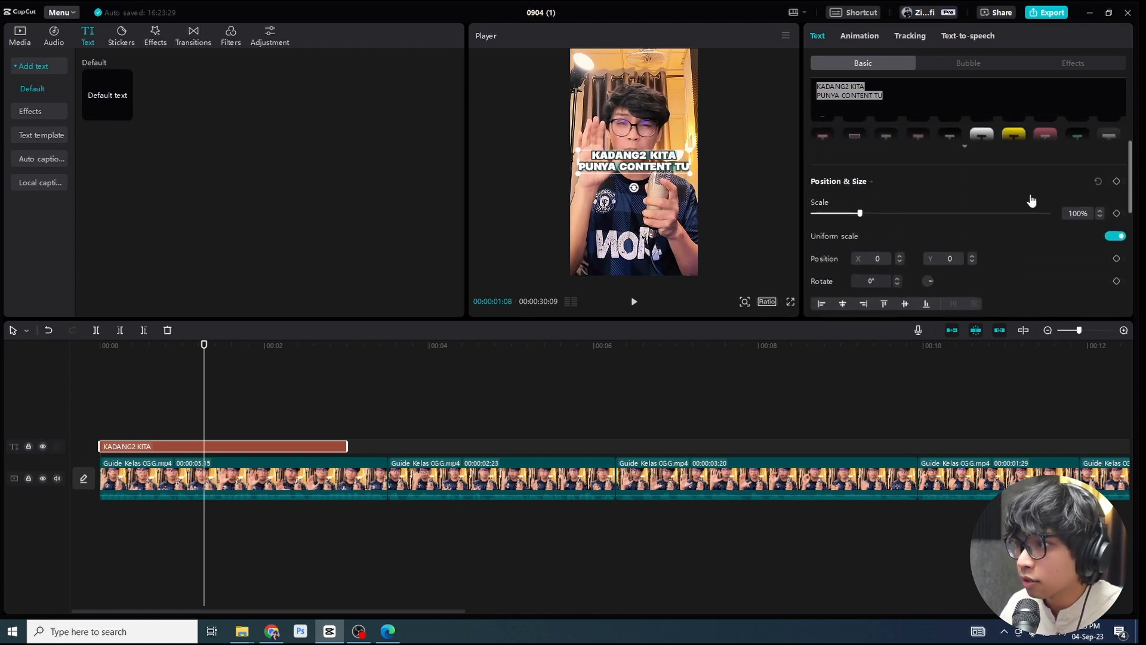
pyautogui.scroll(3, 1014, 206)
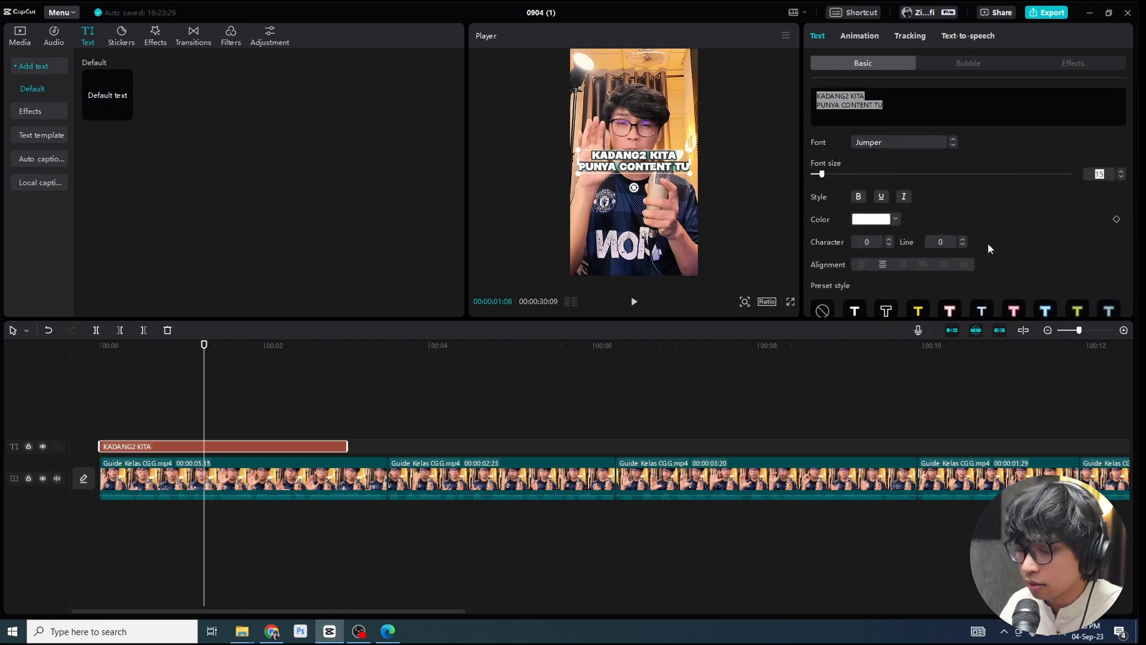
pyautogui.write('13')
pyautogui.press('Return')
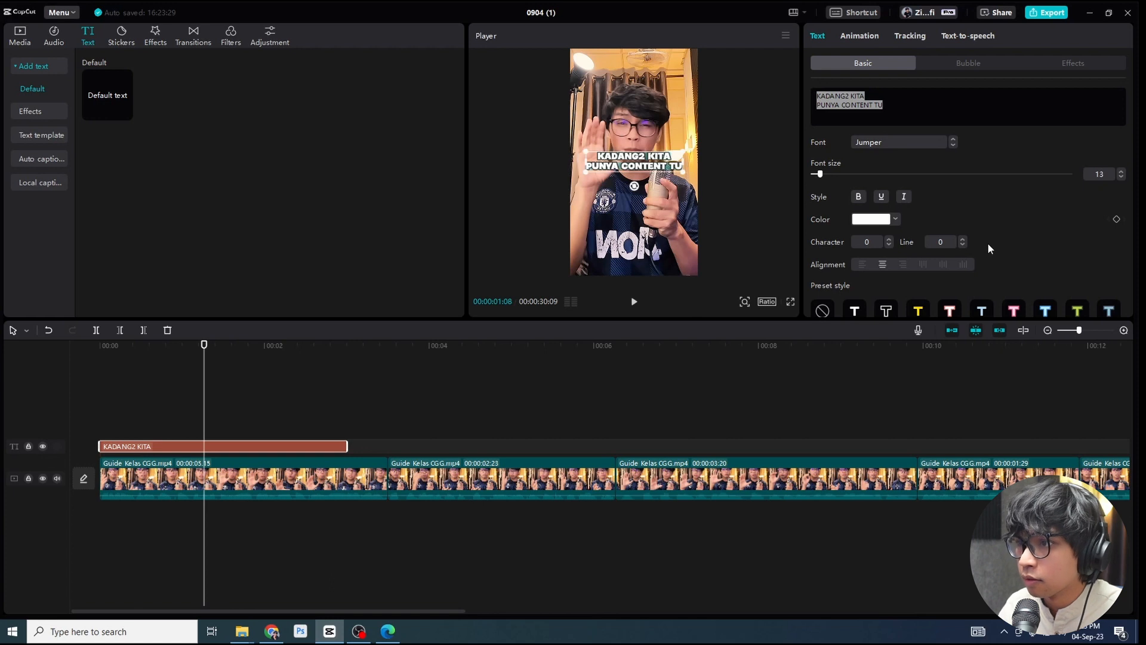
# Step: Add a glow to the caption in green 00FF4B and reduce its range to 35
pyautogui.scroll(-10, 1026, 232)
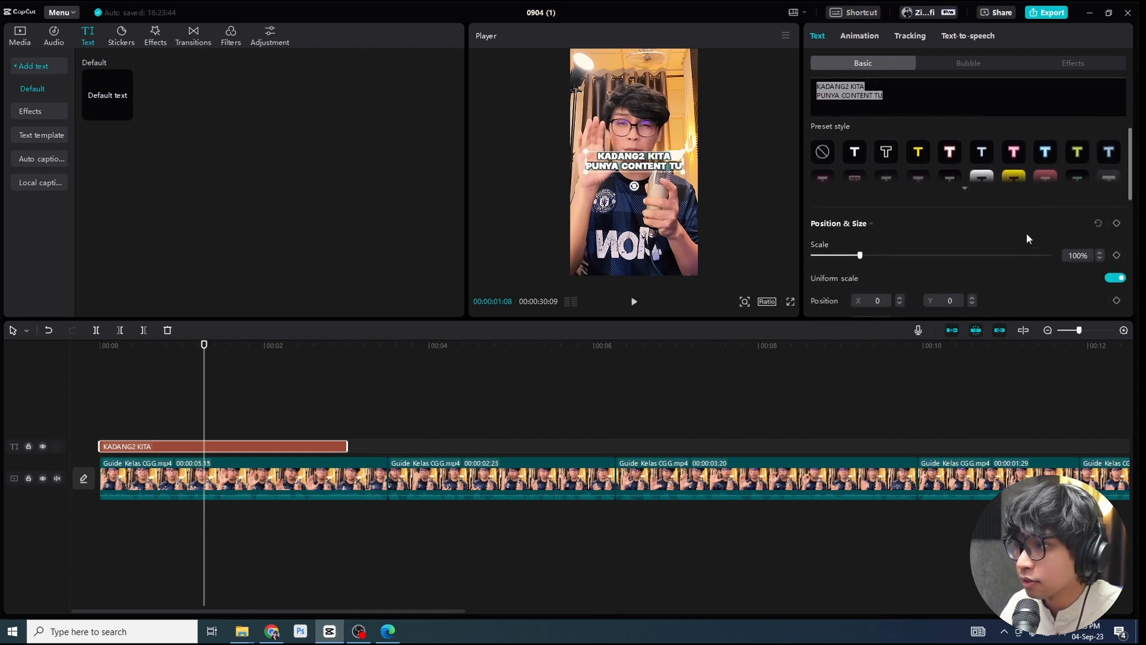
pyautogui.scroll(-3, 1025, 239)
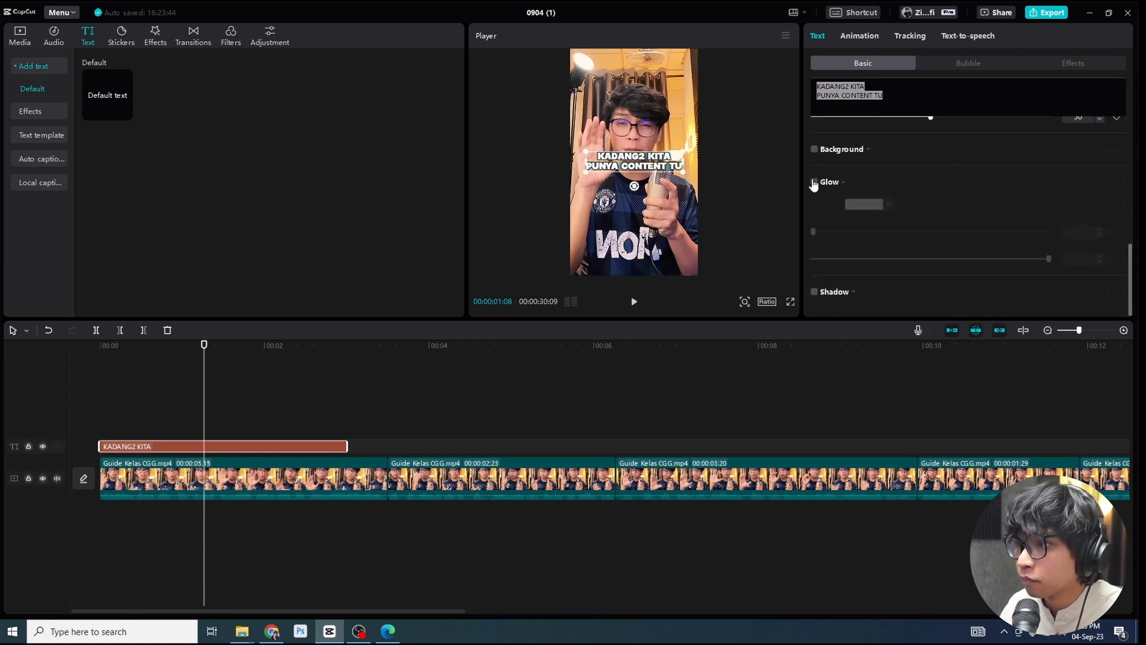
pyautogui.click(814, 182)
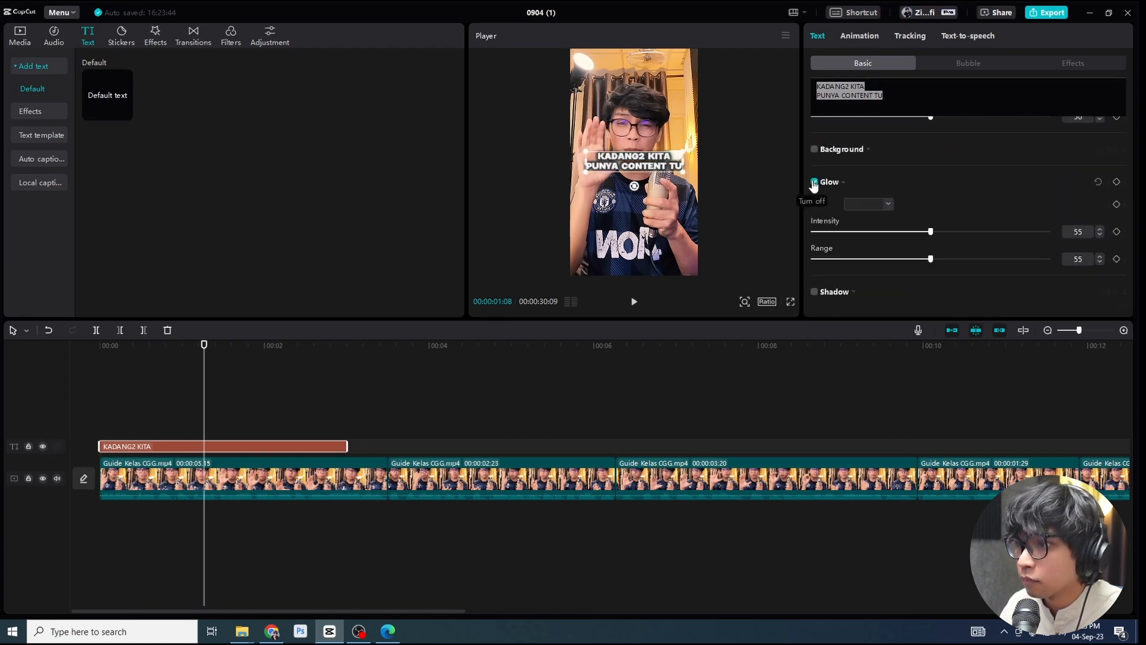
pyautogui.click(859, 206)
pyautogui.click(917, 404)
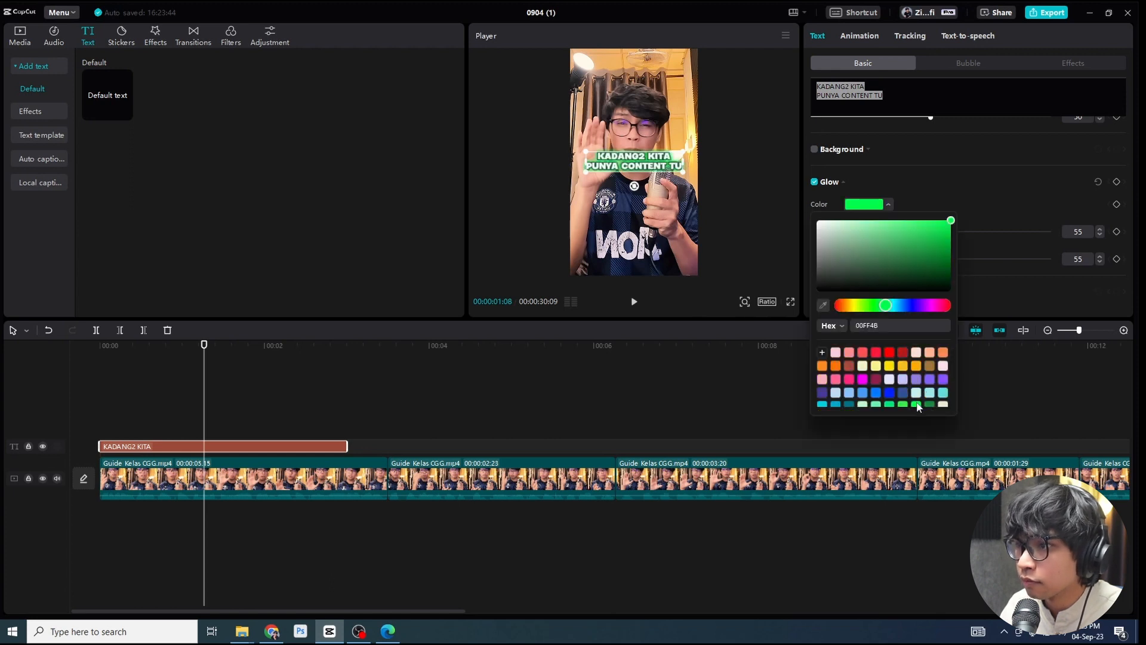
pyautogui.click(965, 248)
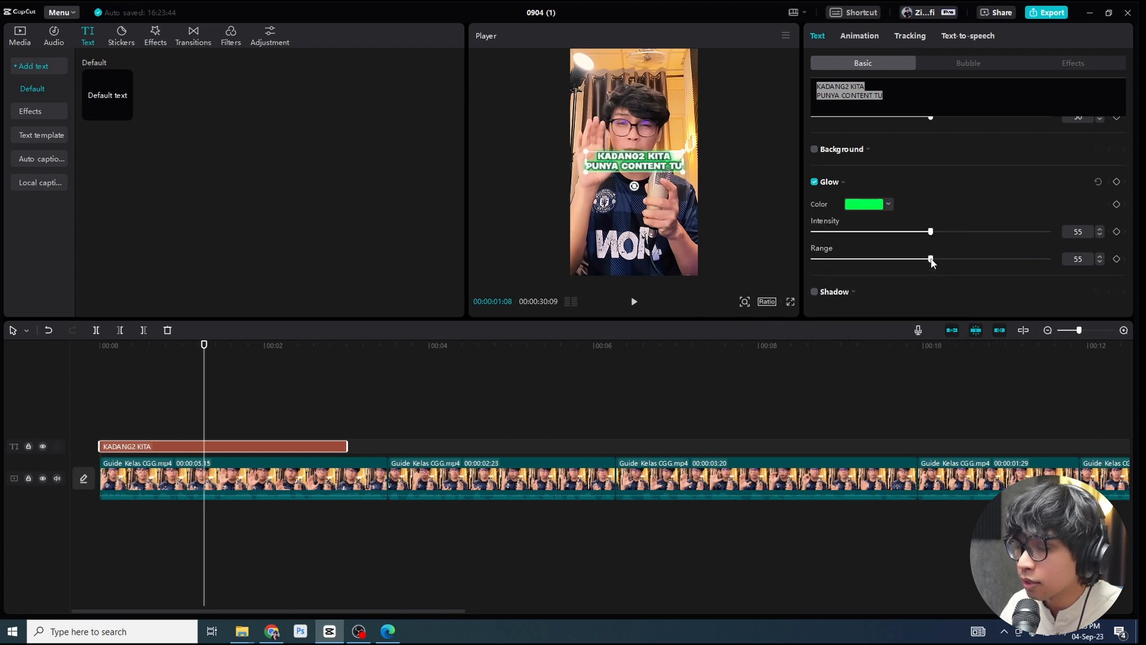
pyautogui.moveTo(931, 261); pyautogui.dragTo(877, 261)
# Step: Apply the Bounce In entrance animation to the caption and set its duration to 0.3 s
pyautogui.press('Home')
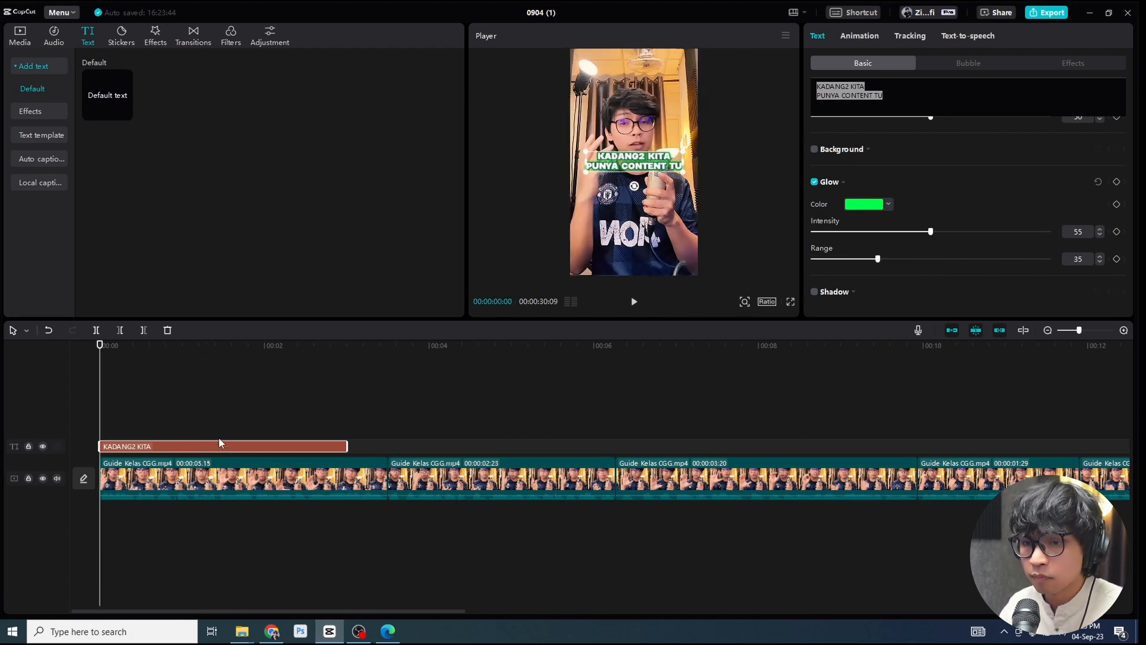
pyautogui.click(860, 36)
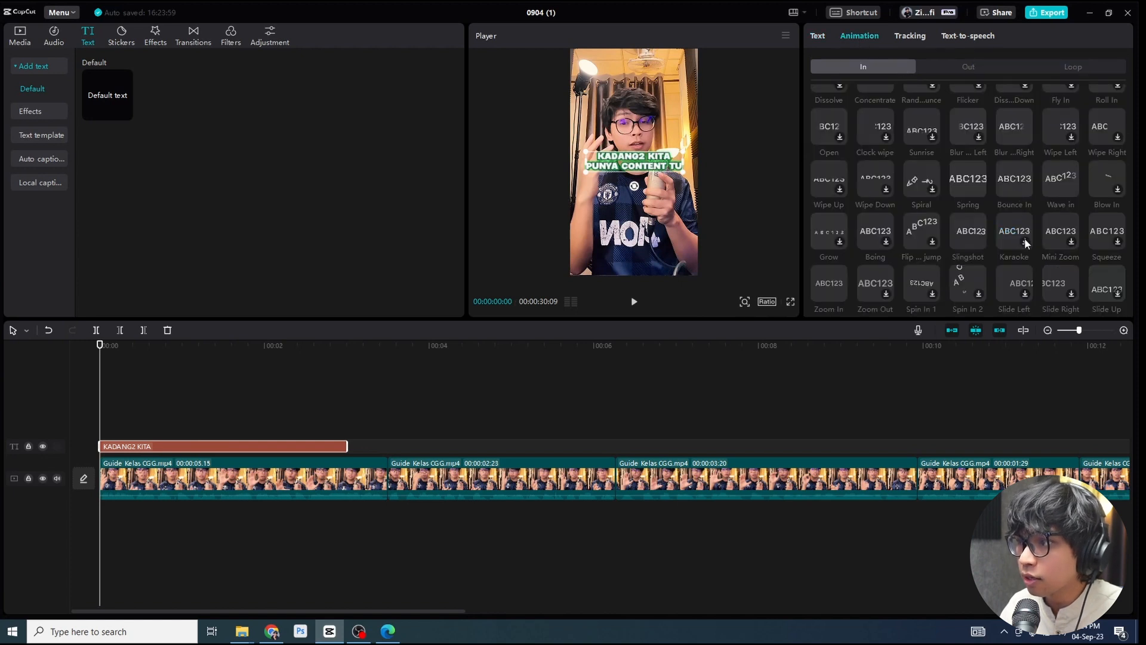
pyautogui.scroll(-1, 1049, 236)
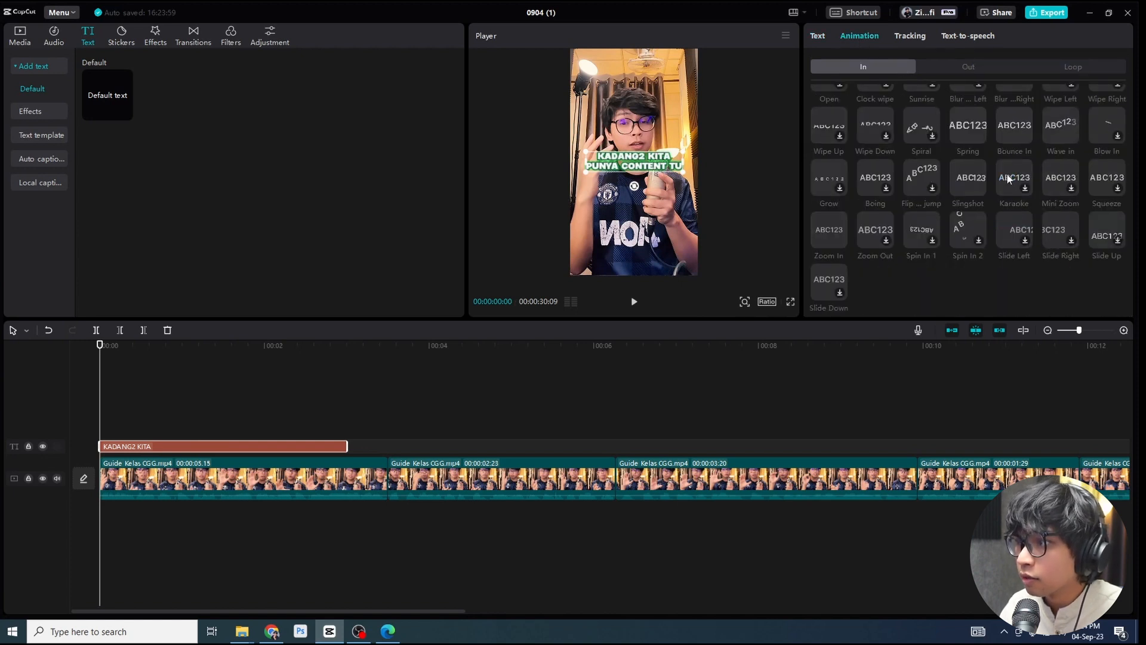
pyautogui.click(1010, 128)
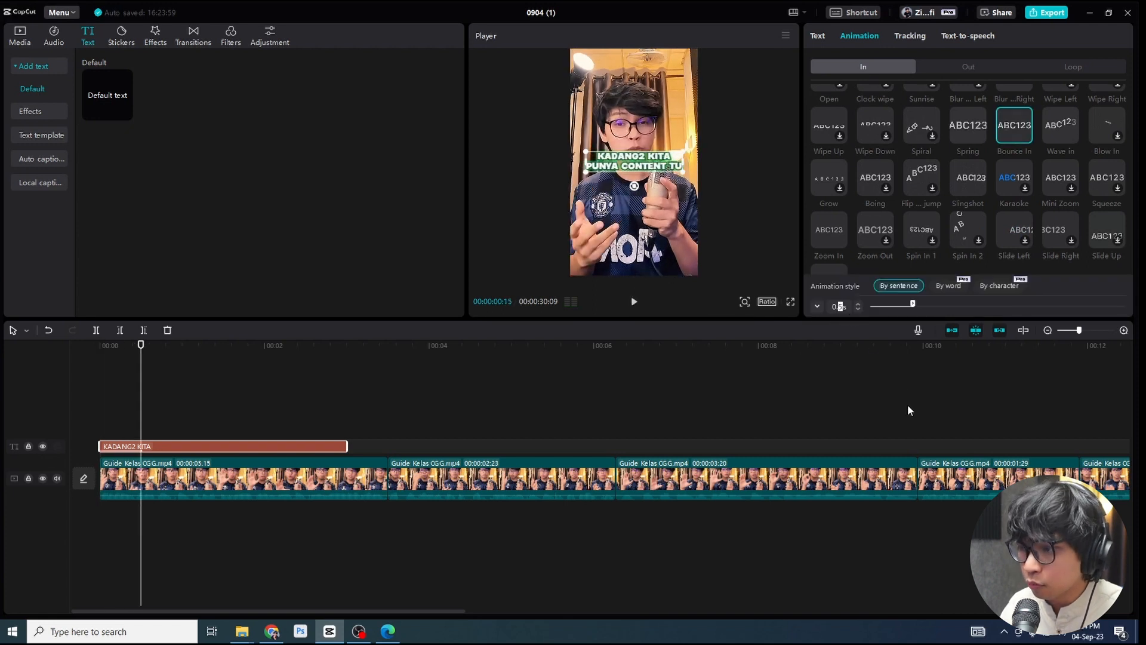
pyautogui.write('3')
pyautogui.press('Return')
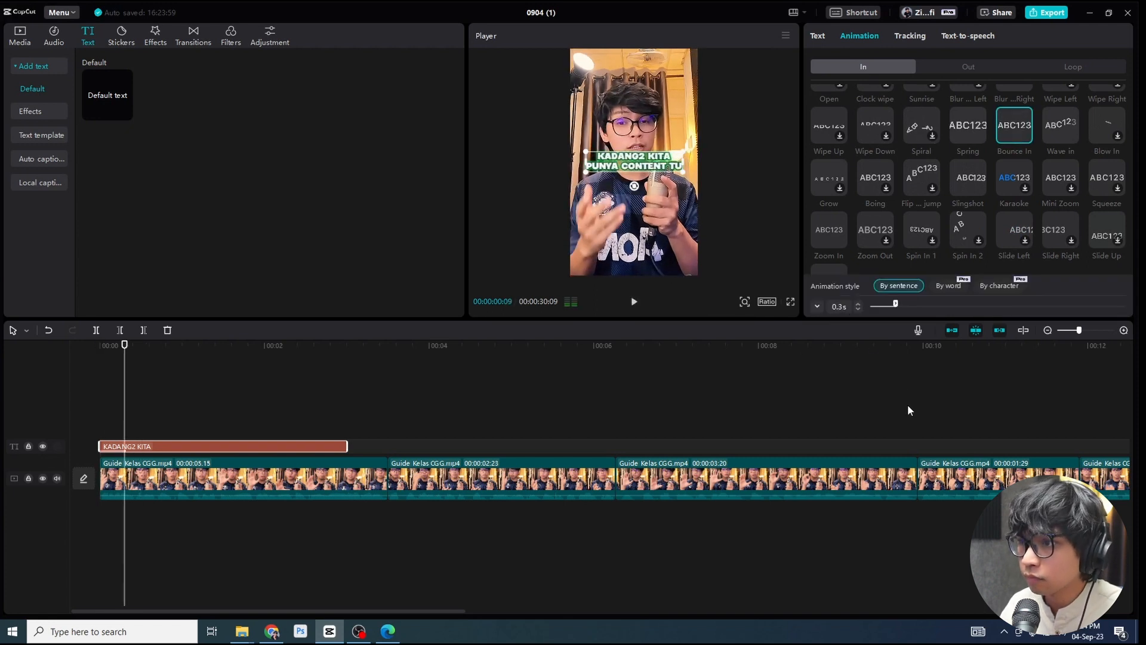
# Step: Move the caption down onto the speaker's chest and cut off its clip after 00:00:01:05, where the phrase ends
pyautogui.moveTo(646, 169); pyautogui.dragTo(650, 201)
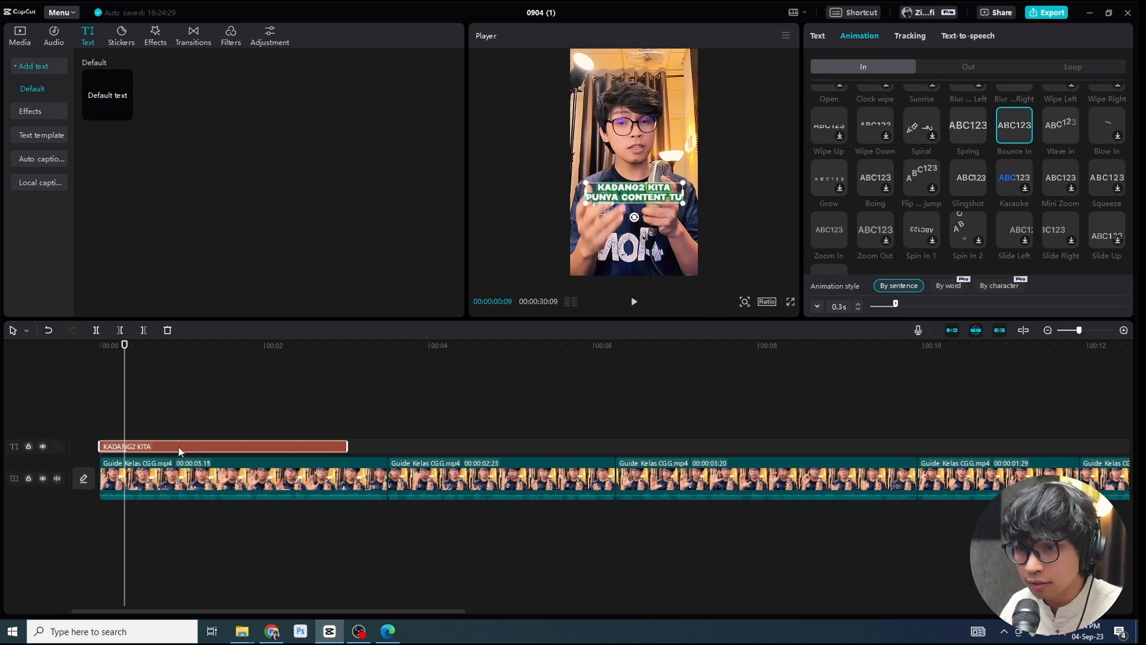
pyautogui.press('Home')
pyautogui.press('space')
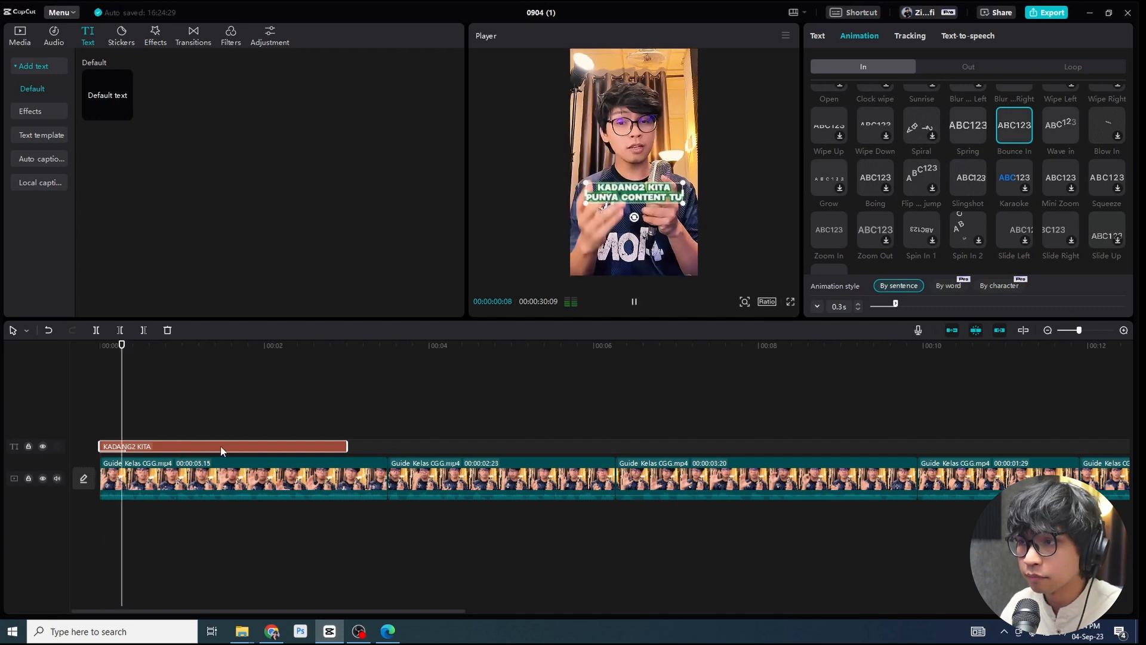
pyautogui.press('space')
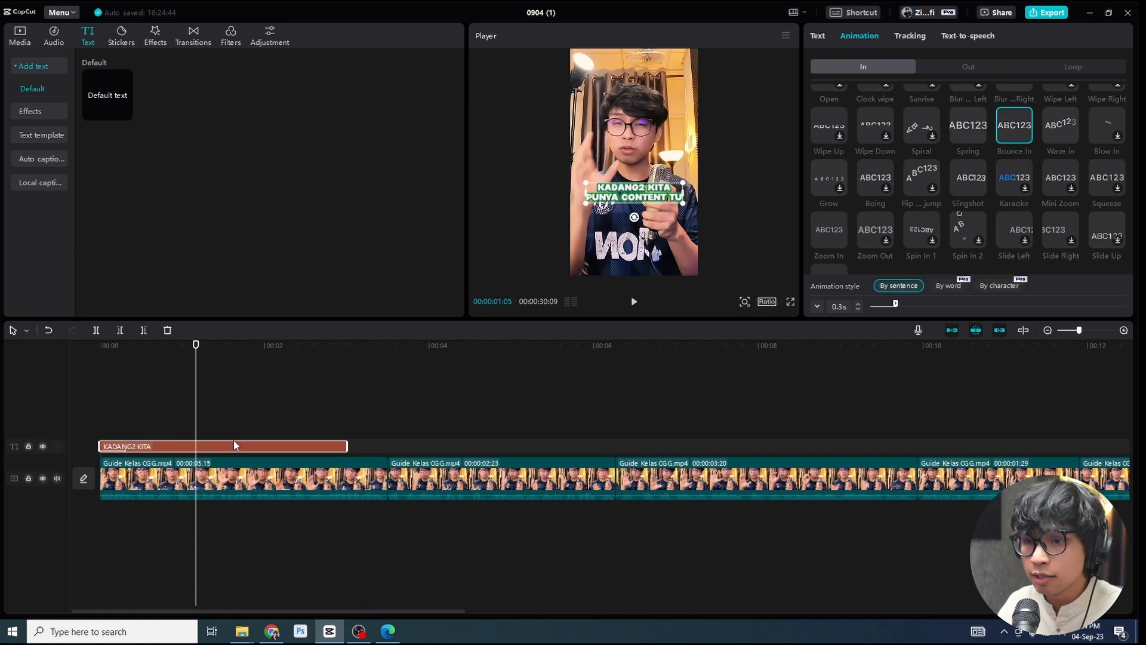
pyautogui.hotkey('ctrl', 'b')
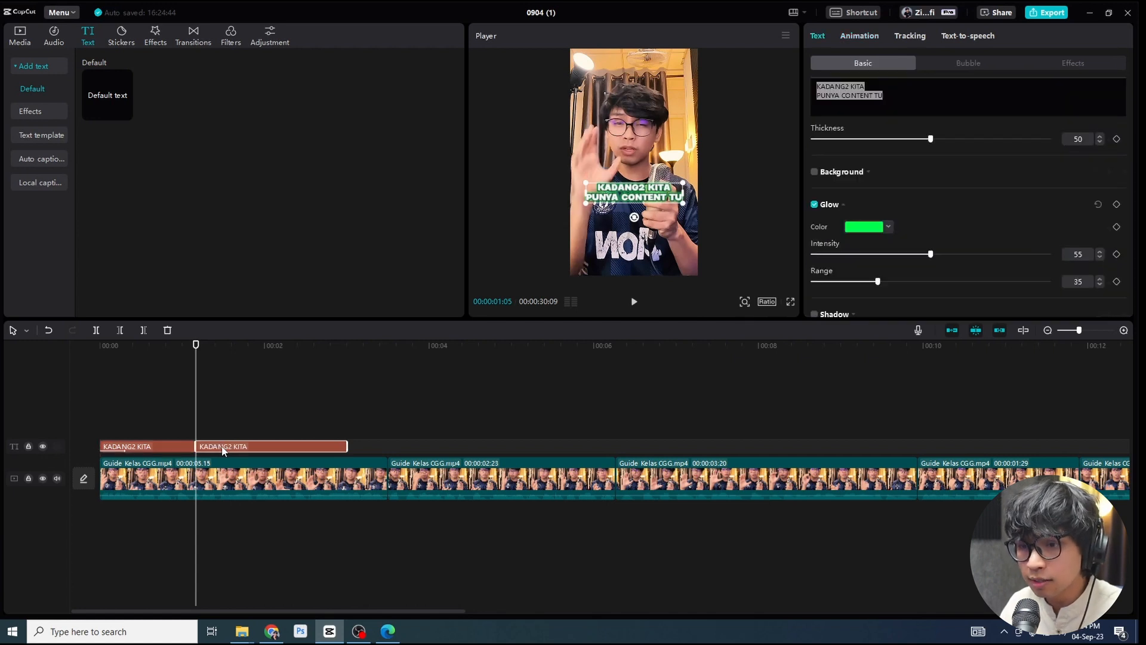
pyautogui.press('Delete')
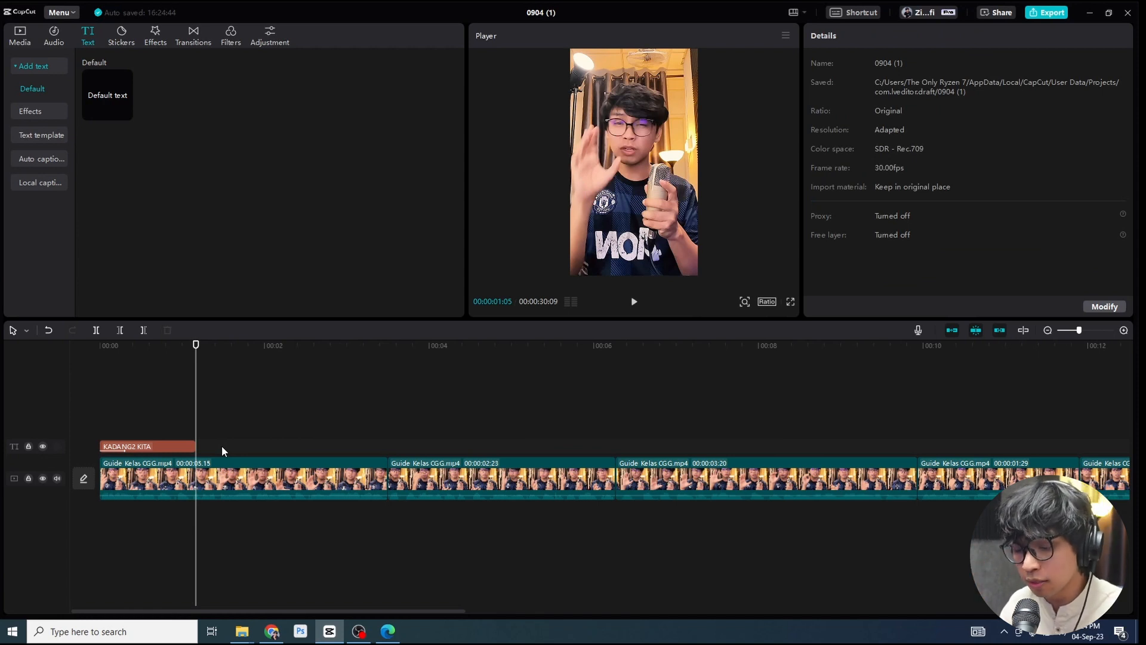
# Step: Paste a copy of the caption at 00:00:01:05 and change its text to "NAK DAPAT" over "500 VIEW PUN"
pyautogui.hotkey('ctrl', 'z')
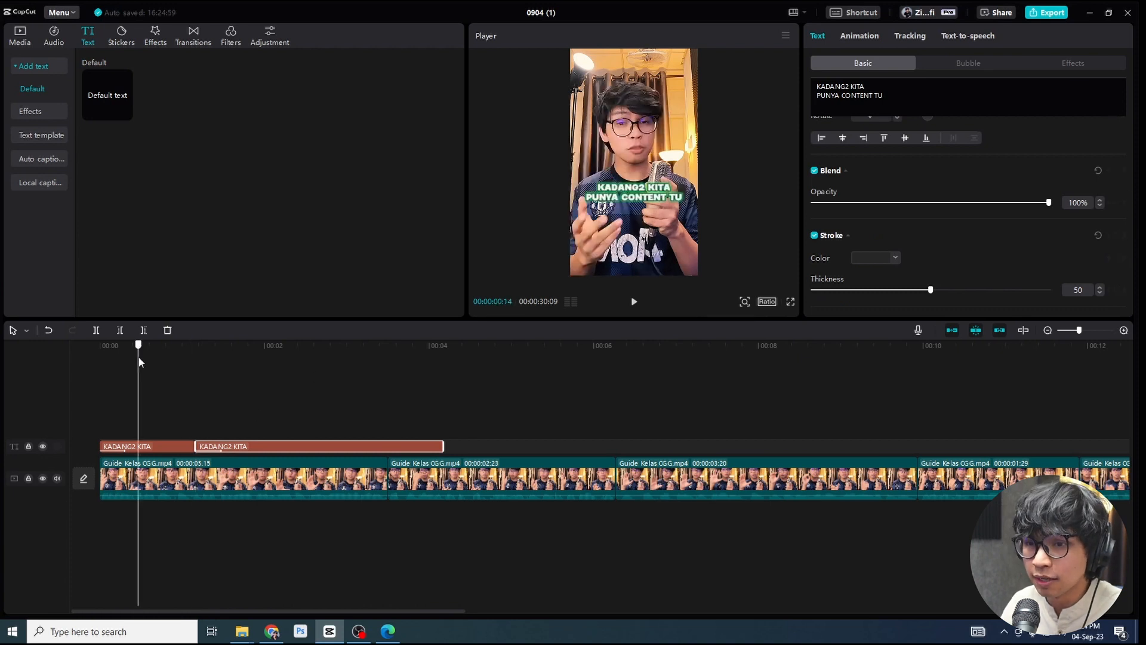
pyautogui.press('space')
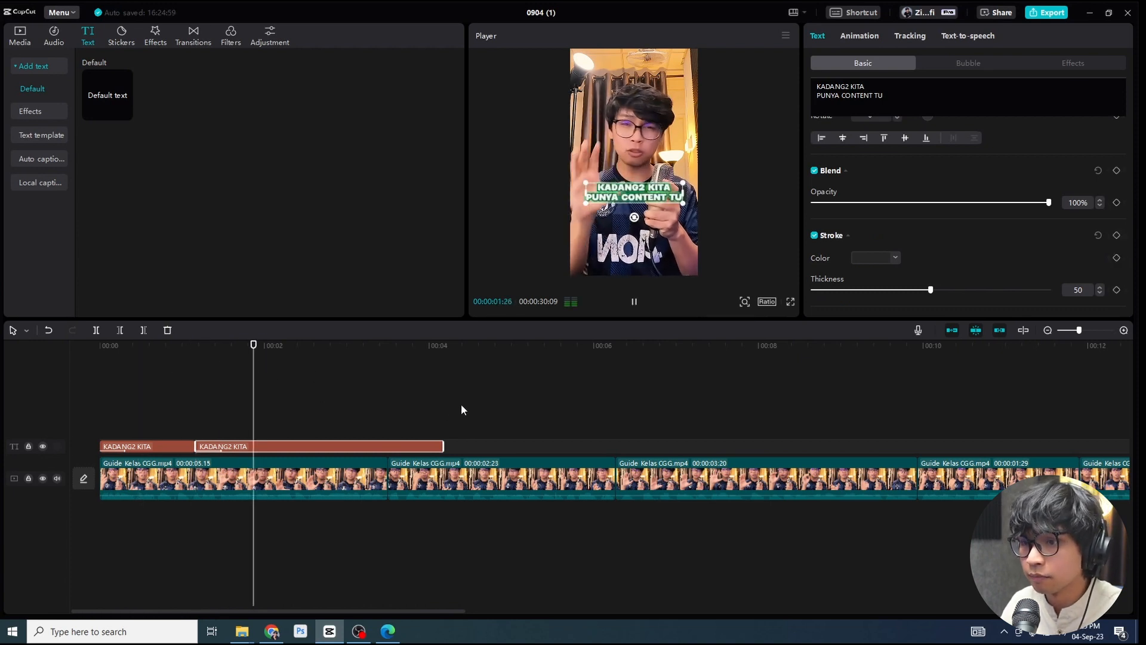
pyautogui.press('space')
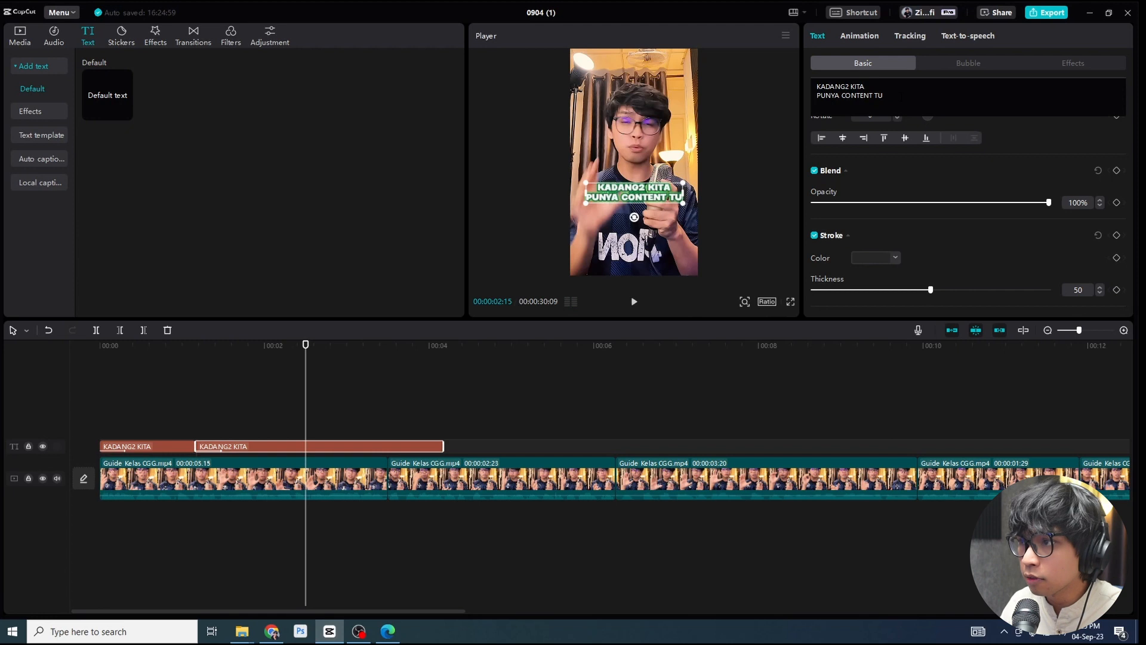
pyautogui.hotkey('ctrl', 'a')
pyautogui.write('NAK')
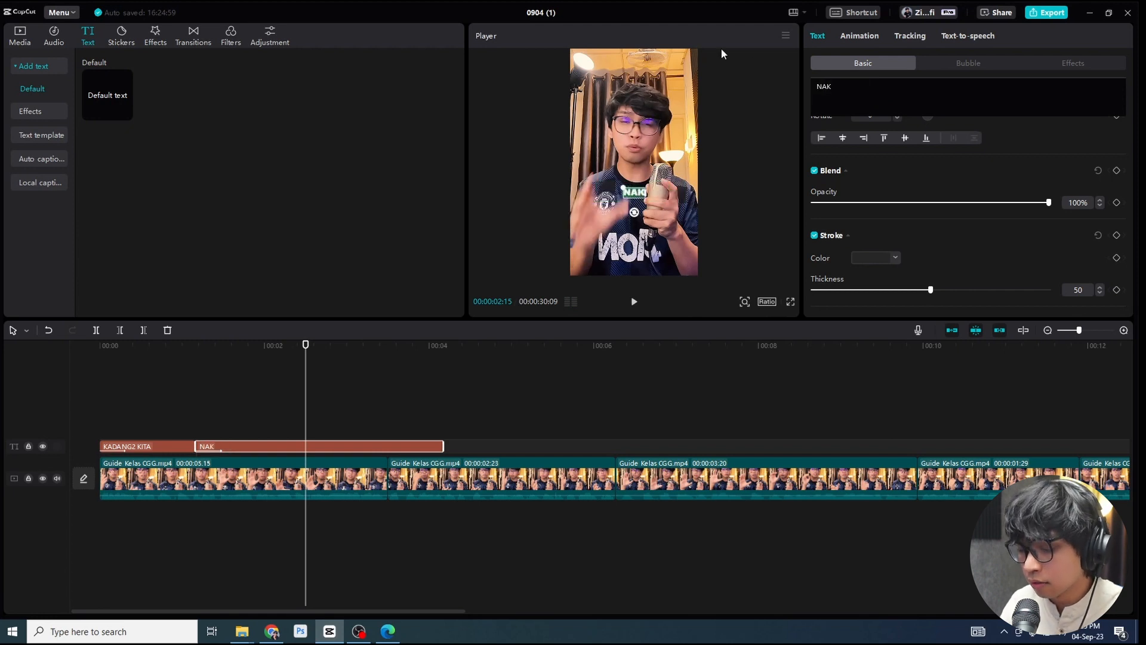
pyautogui.write(' DAPAT')
pyautogui.press('Return')
pyautogui.write('500')
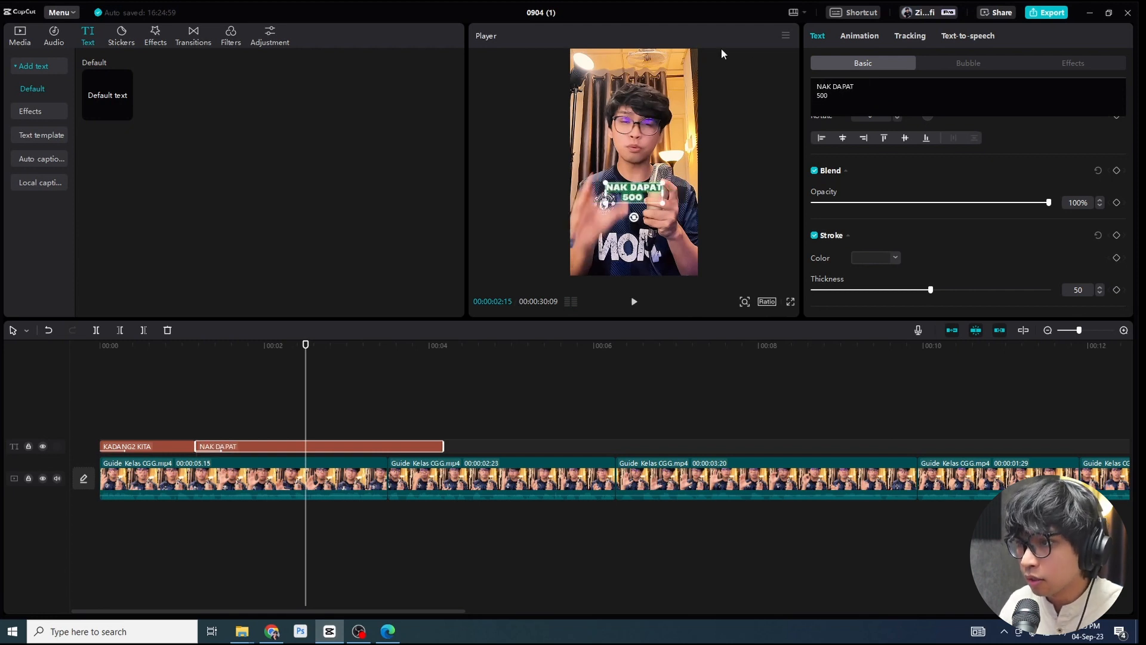
pyautogui.write(' VIEW PU')
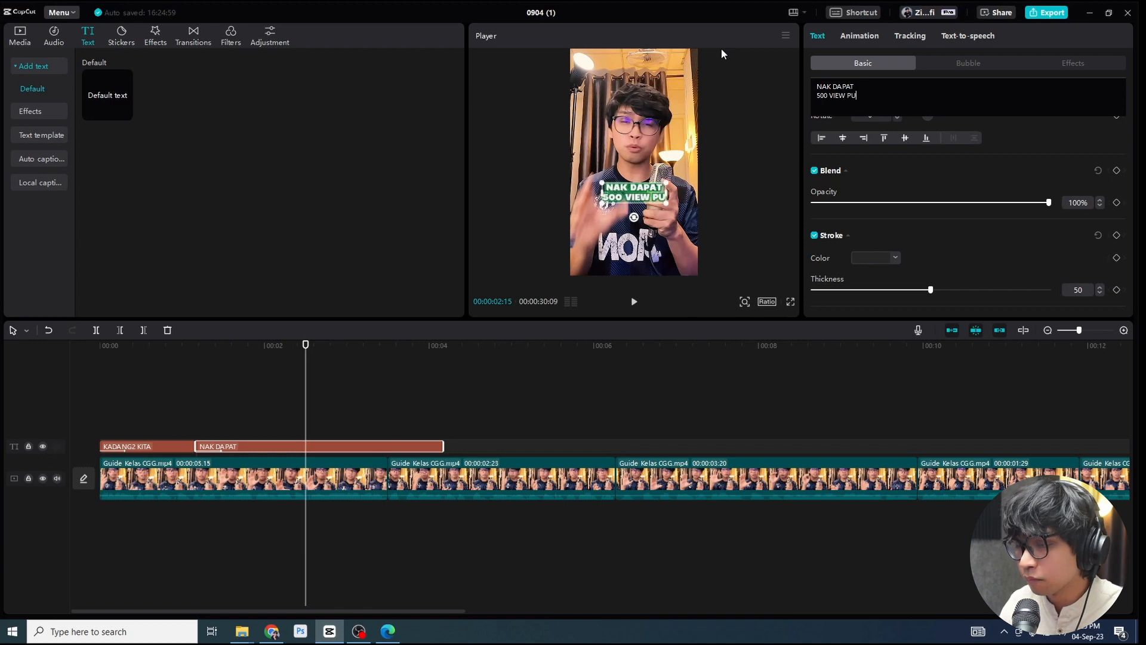
pyautogui.write('N')
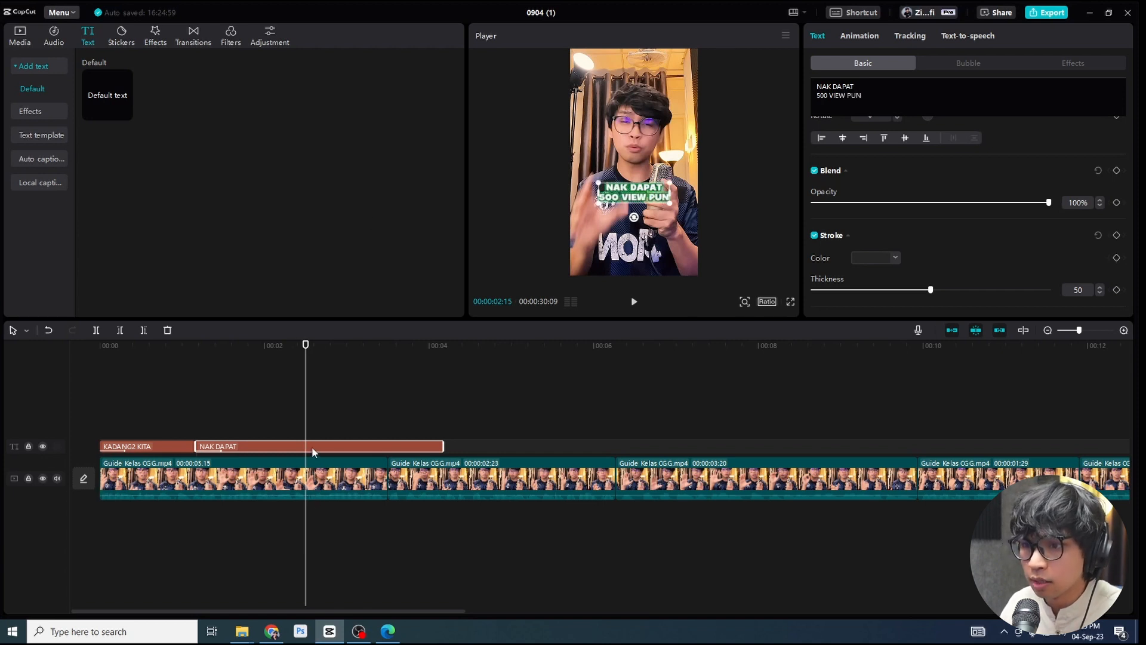
# Step: Replay the "NAK DAPAT" caption and cut off its clip after 00:00:02:15
pyautogui.press('Up')
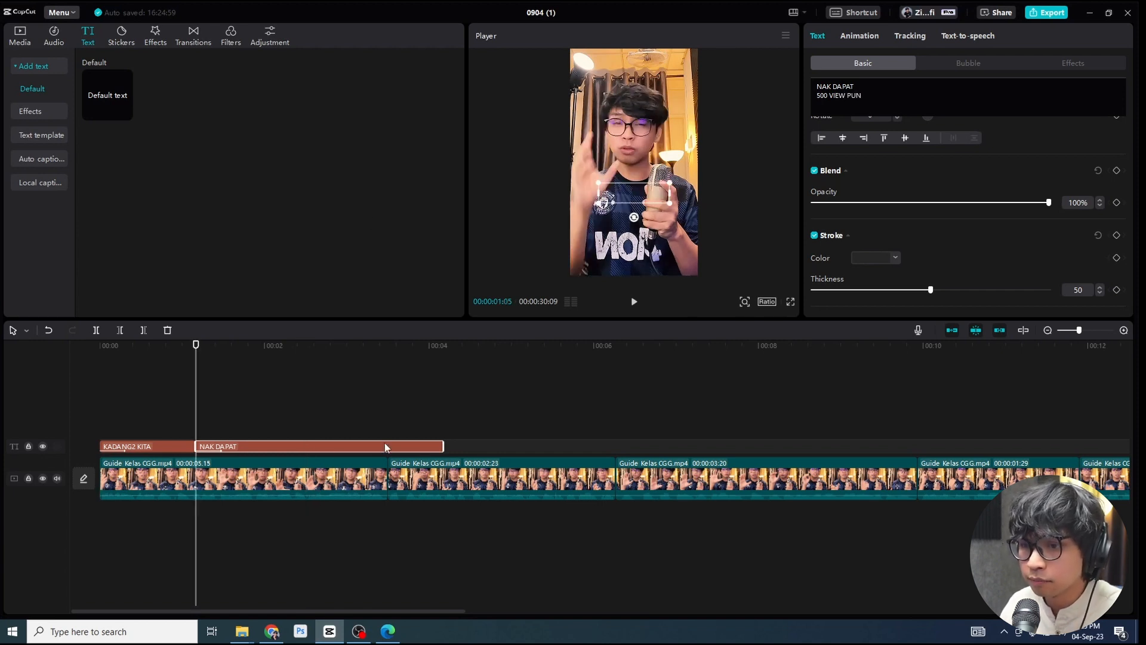
pyautogui.press('space')
pyautogui.press('space')
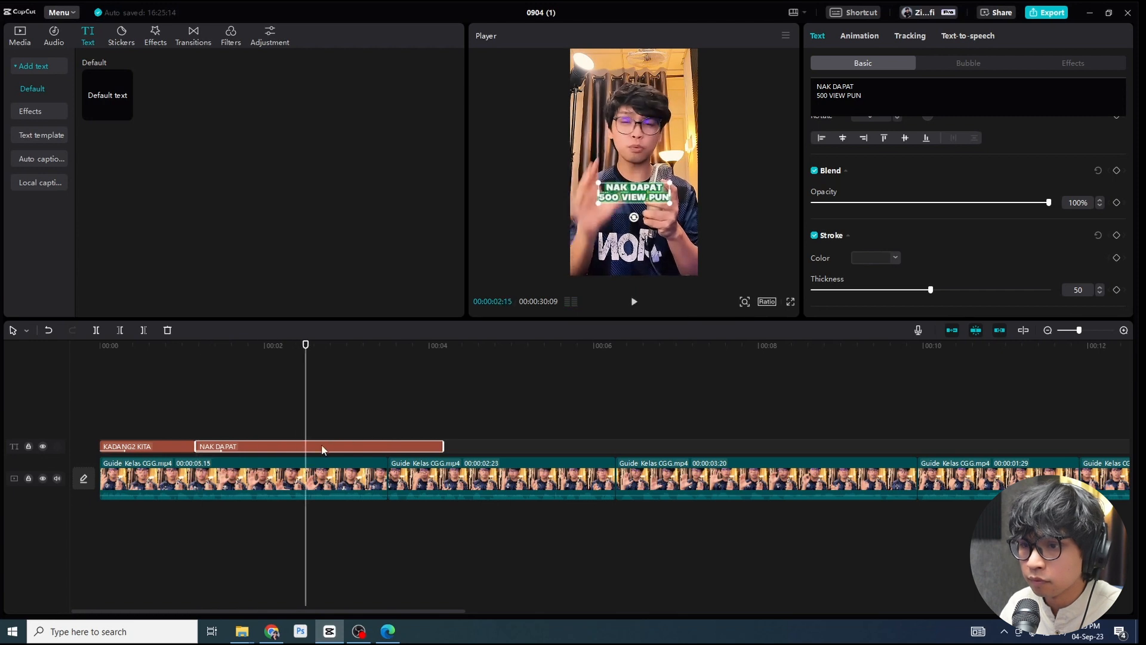
pyautogui.hotkey('ctrl', 'b')
pyautogui.press('Delete')
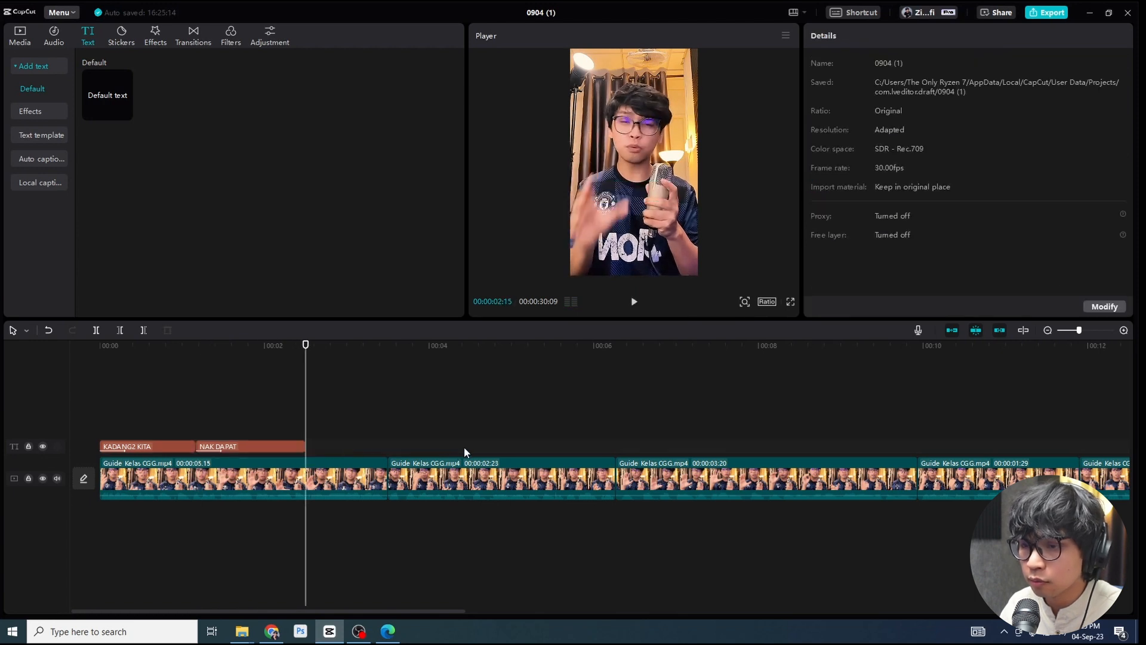
# Step: Paste the copied caption at 00:00:02:15 and change its text to "PUNYALAH" over "SUSAH"
pyautogui.hotkey('ctrl', 'v')
pyautogui.press('space')
pyautogui.press('space')
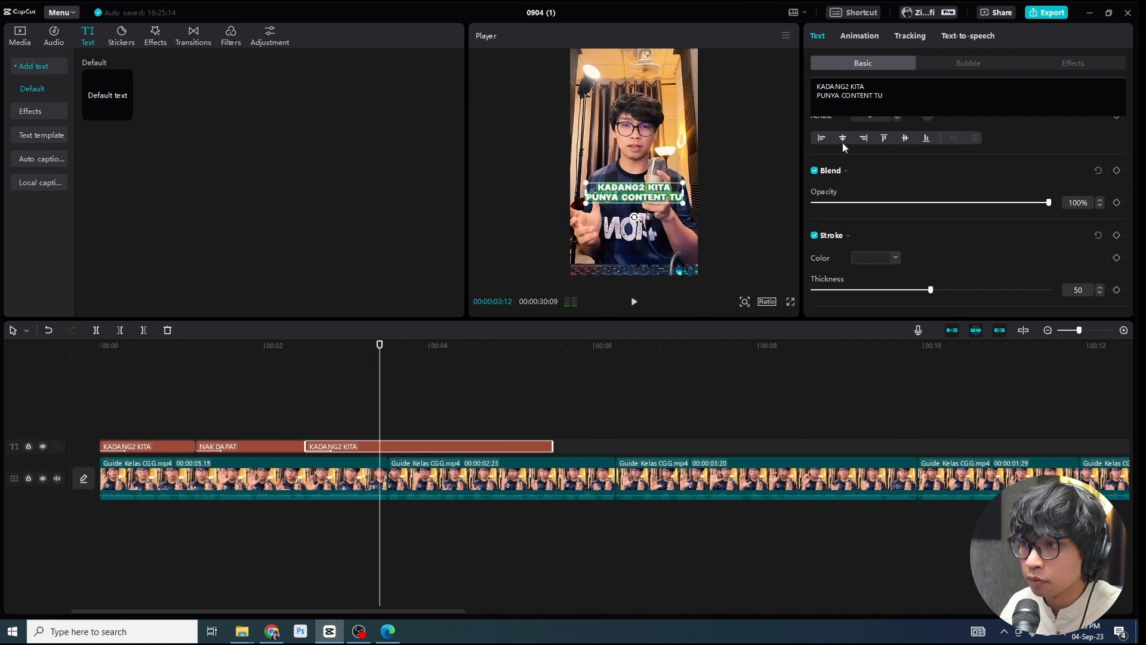
pyautogui.moveTo(886, 97); pyautogui.dragTo(691, 54)
pyautogui.press('BackSpace')
pyautogui.write('PUNYALAH')
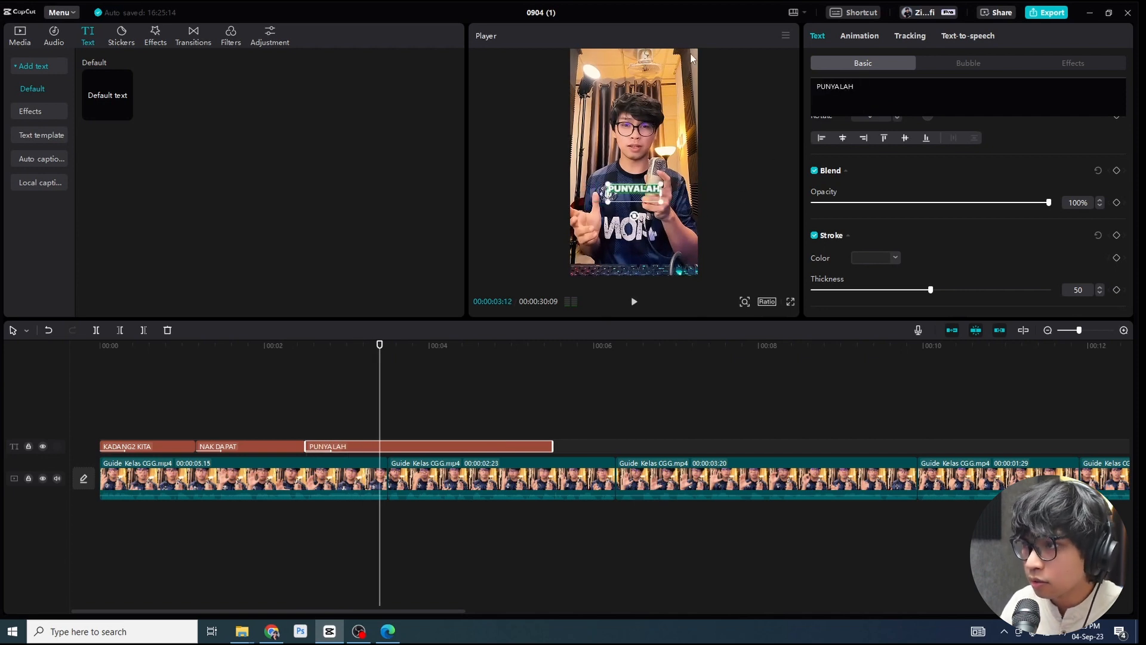
pyautogui.press('Return')
pyautogui.write('SUSAH')
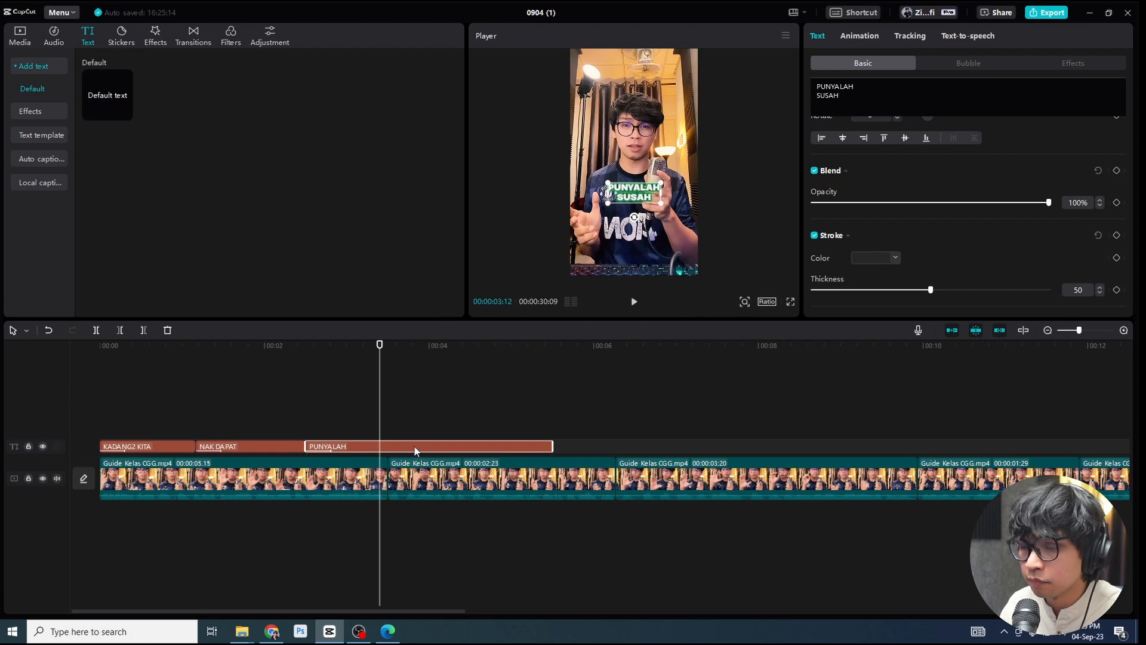
# Step: Cut off the "PUNYALAH" caption at 00:00:03:15, where the first video clip ends
pyautogui.press('Right')
pyautogui.press('Right')
pyautogui.press('Right')
pyautogui.hotkey('ctrl', 'b')
pyautogui.press('Delete')
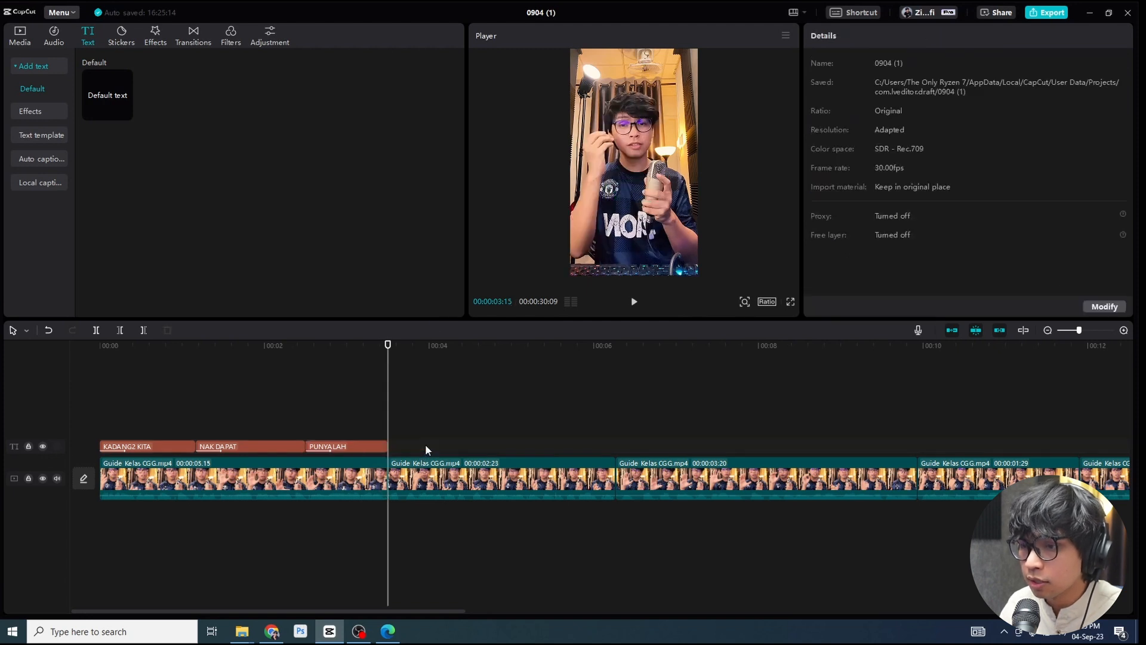
# Step: Paste the copied caption at 00:00:03:15, change its text to "STOP SALAHKAN" over "TIKTOK", and cut it off after 00:00:04:20
pyautogui.hotkey('ctrl', 'v')
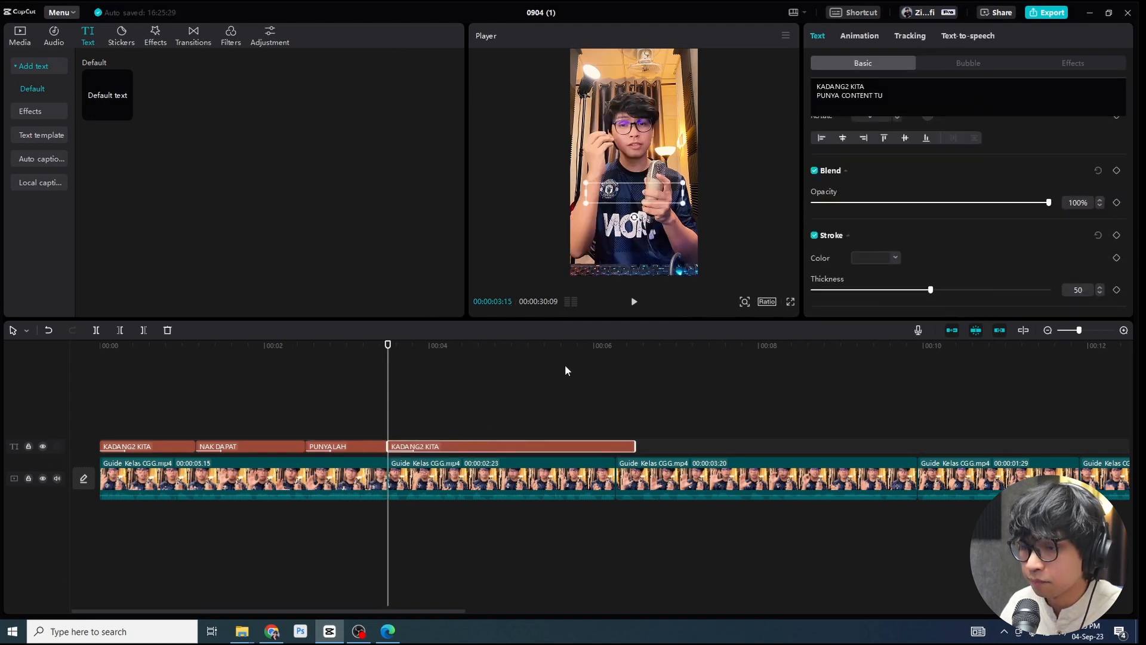
pyautogui.press('space')
pyautogui.press('space')
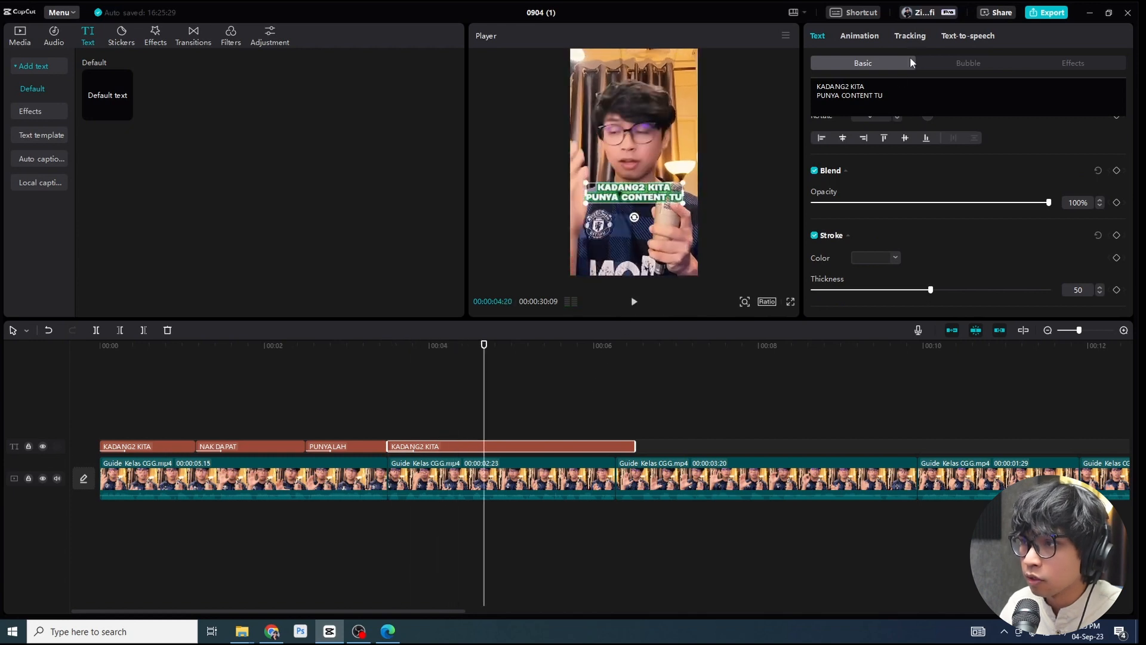
pyautogui.hotkey('ctrl', 'a')
pyautogui.write('STO')
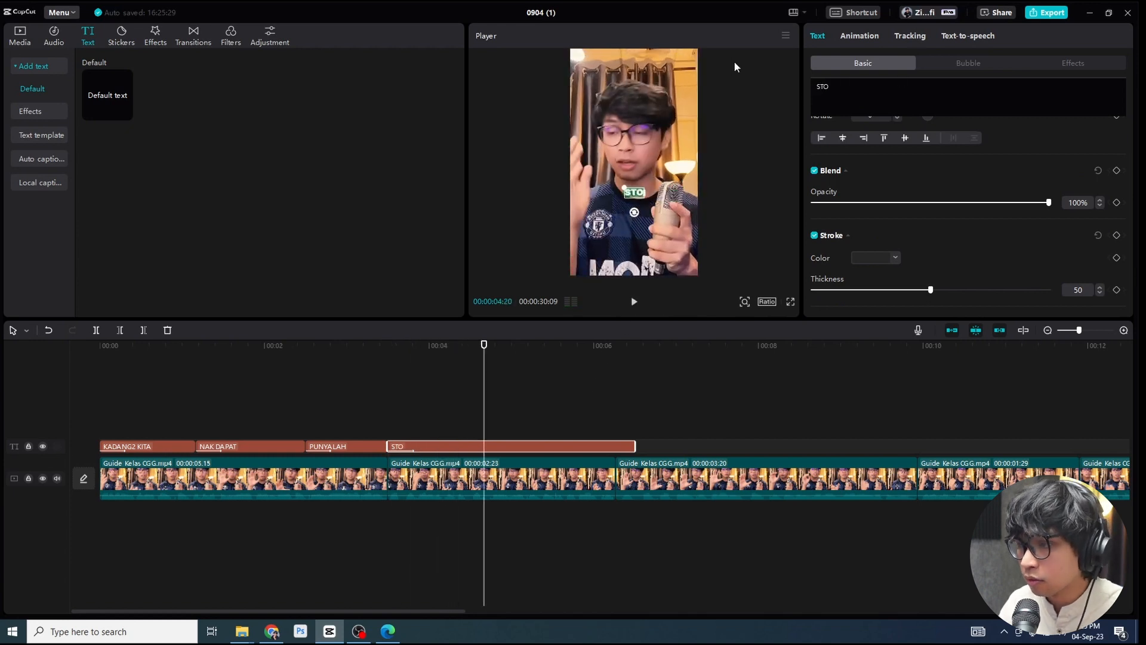
pyautogui.write('P SALAHKAN')
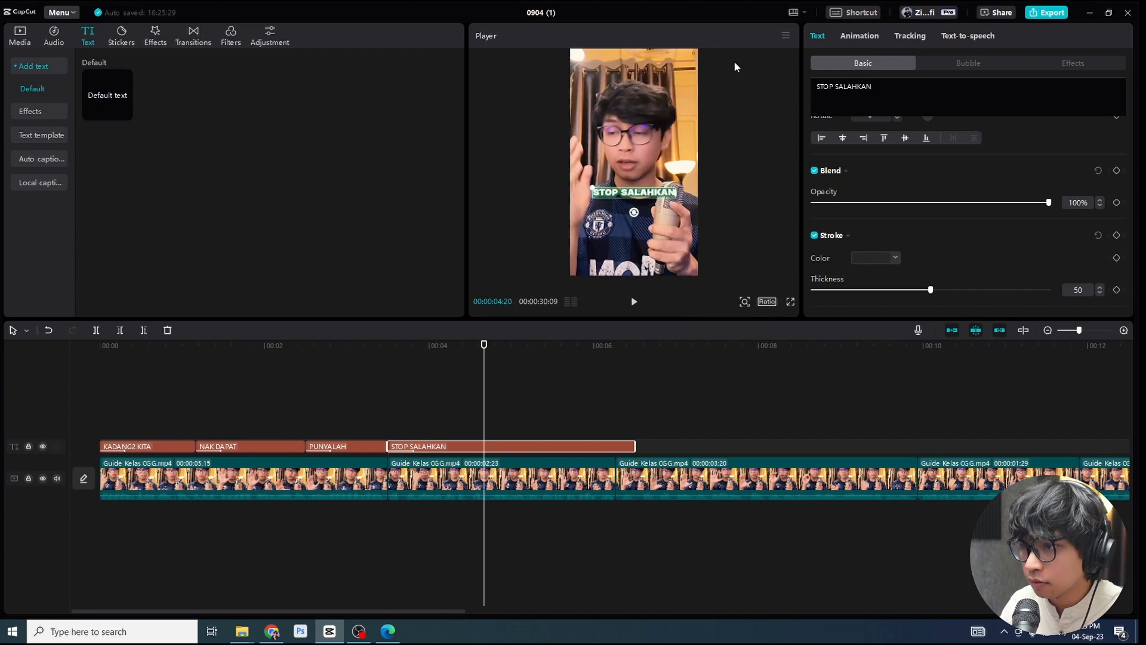
pyautogui.press('Return')
pyautogui.write('TIKTOK')
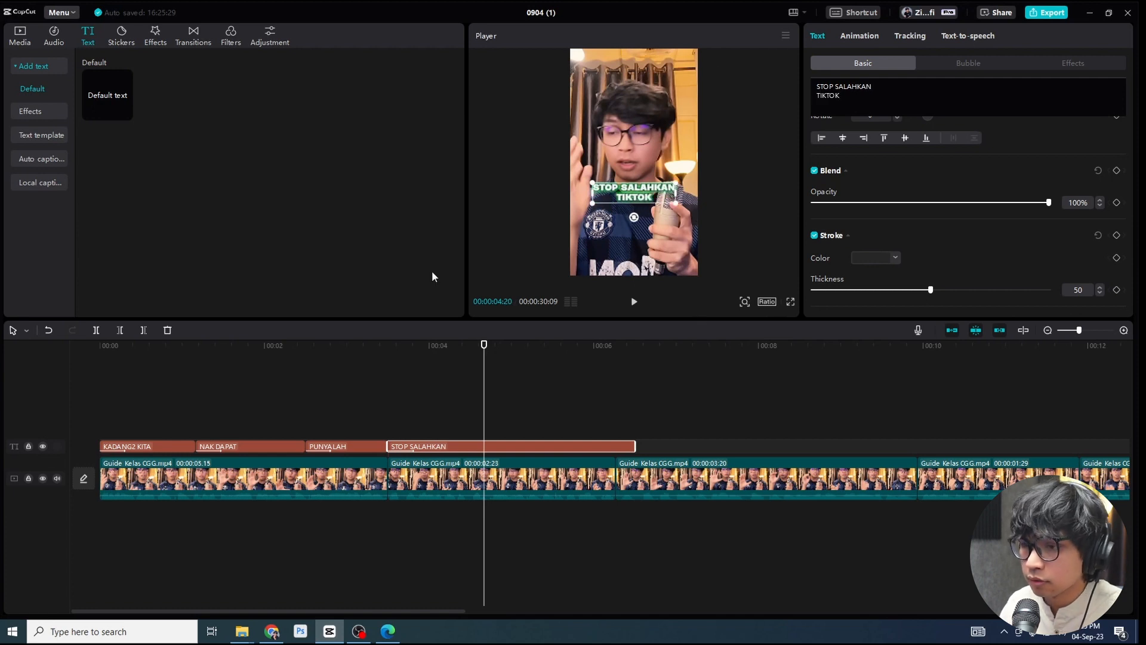
pyautogui.hotkey('ctrl', 'b')
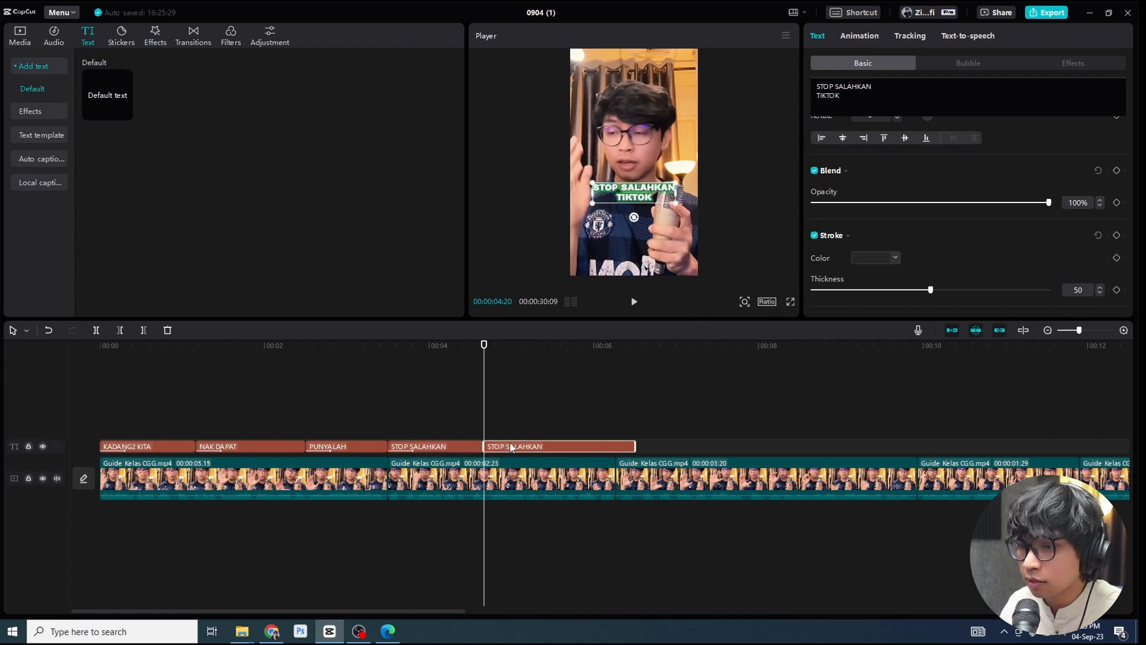
pyautogui.press('Delete')
# Step: Paste the copied caption at 00:00:04:20 and change its text to "KALAU VIEW" over "CONTENT"
pyautogui.hotkey('ctrl', 'v')
pyautogui.press('space')
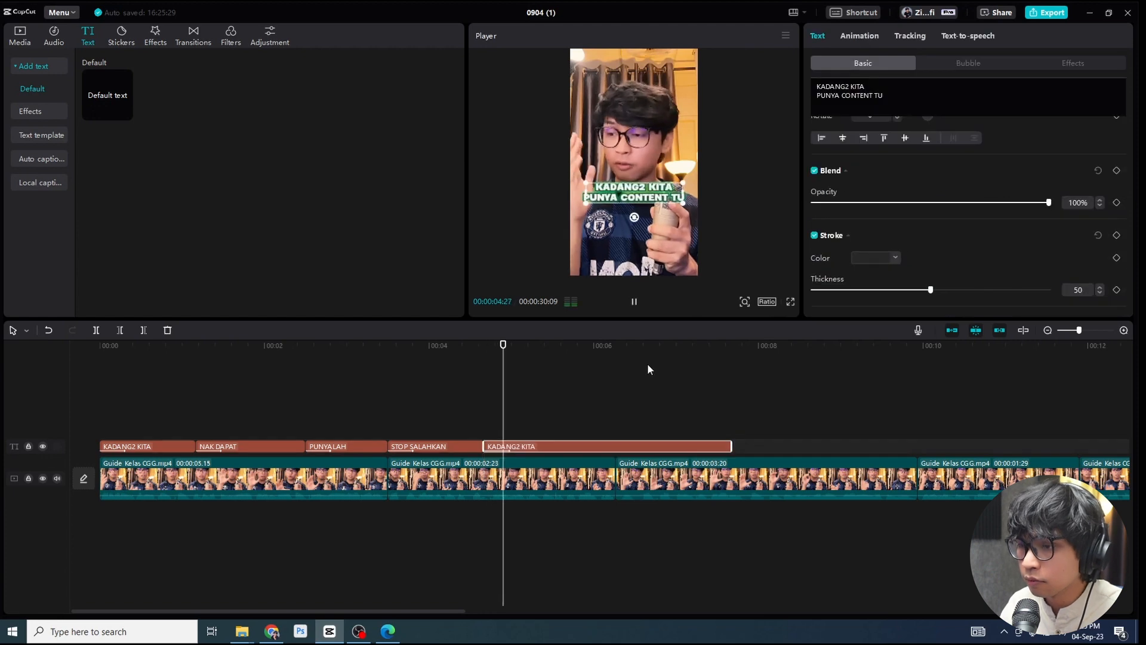
pyautogui.press('space')
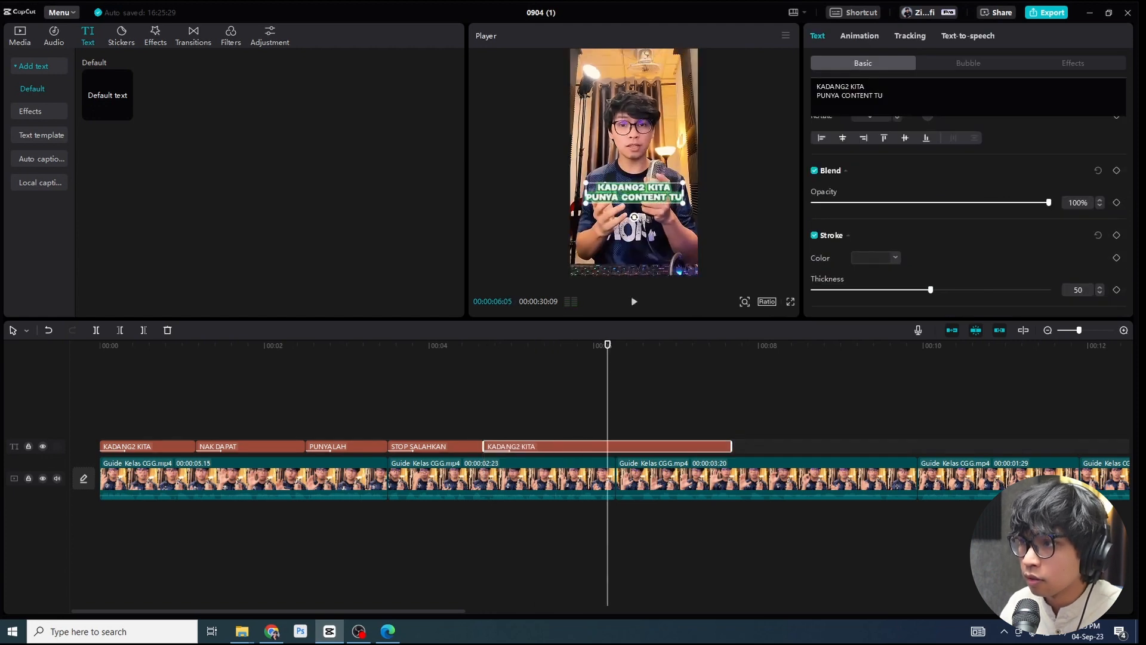
pyautogui.hotkey('ctrl', 'a')
pyautogui.write('KALAU ')
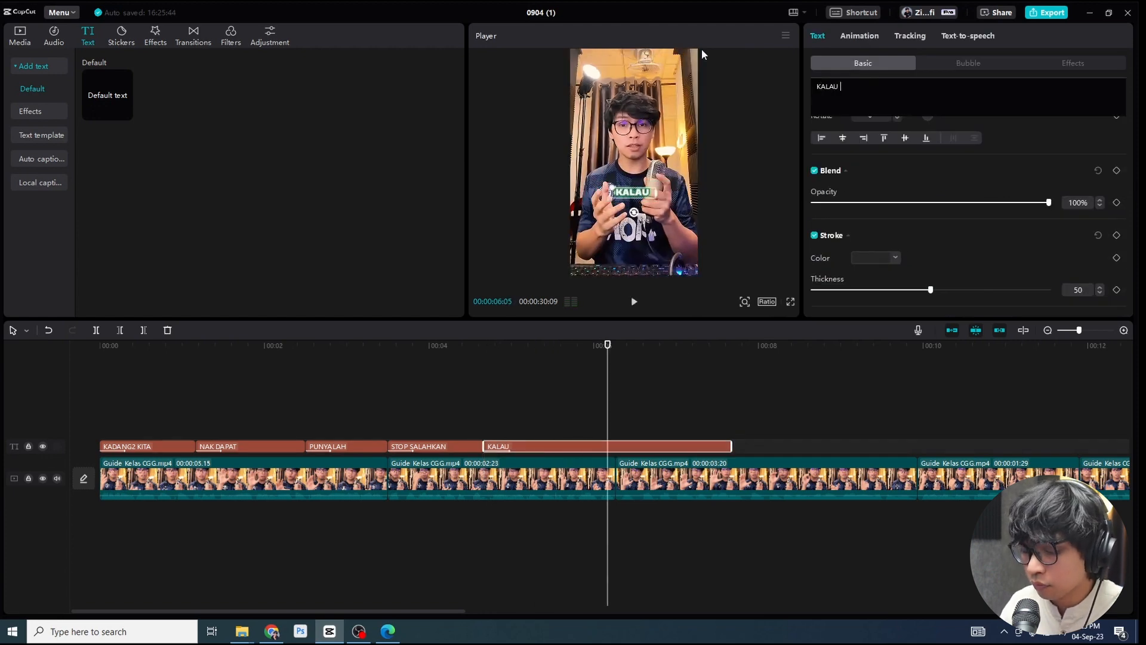
pyautogui.write('VIEW')
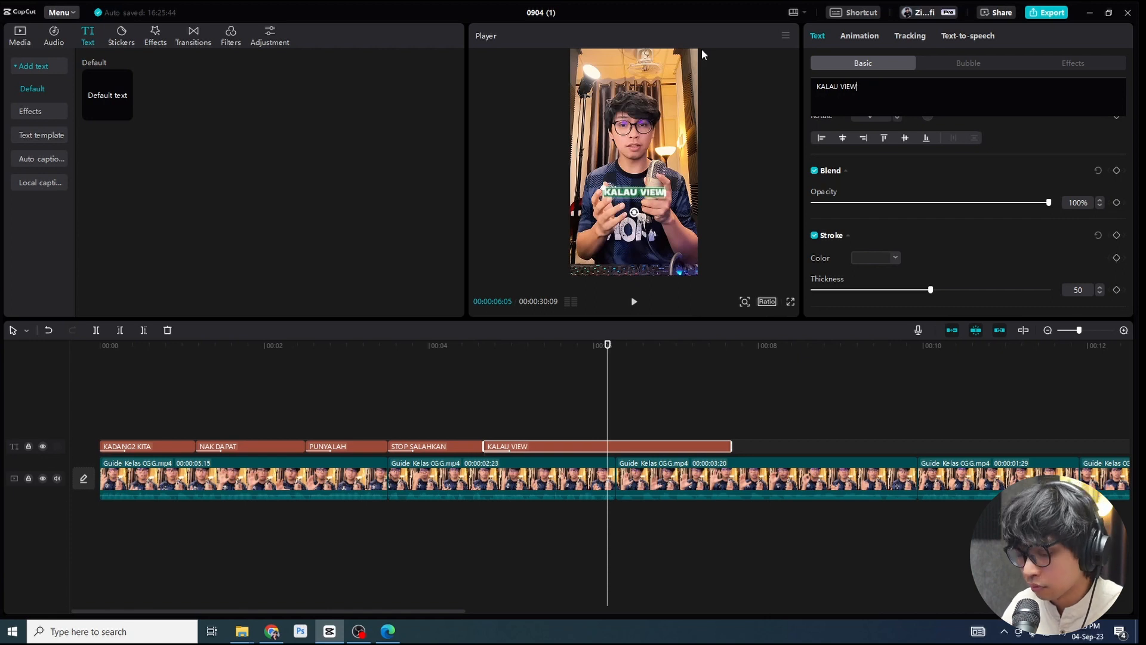
pyautogui.press('Return')
pyautogui.write('VONTENT')
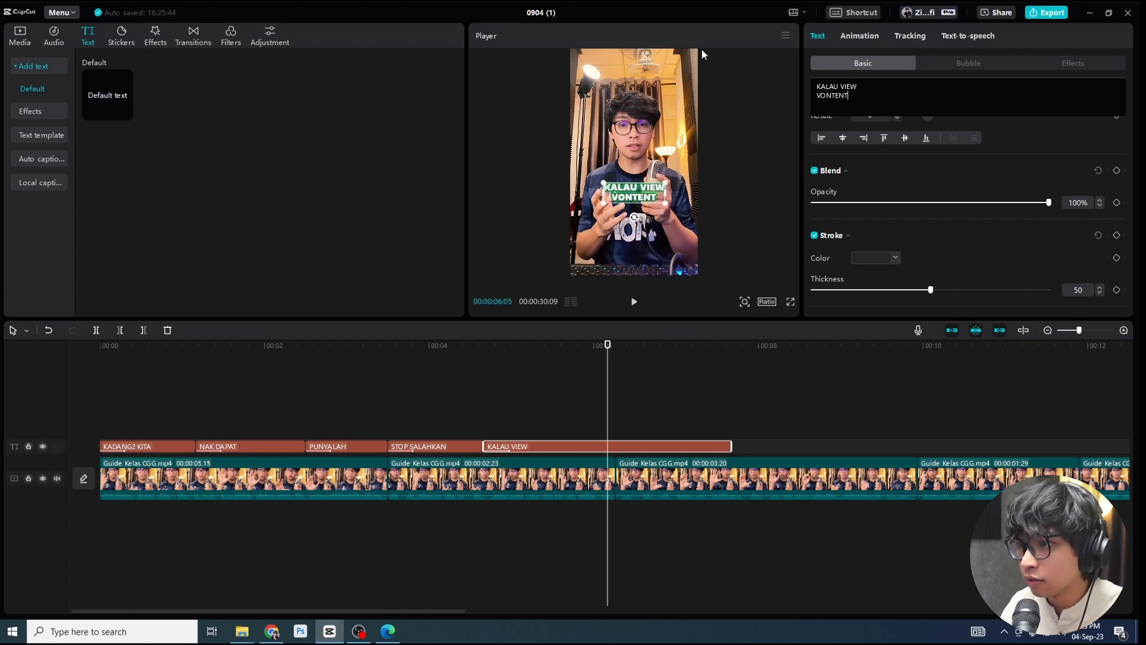
pyautogui.press('BackSpace')
pyautogui.press('BackSpace')
pyautogui.press('BackSpace')
pyautogui.press('BackSpace')
pyautogui.press('BackSpace')
pyautogui.press('BackSpace')
pyautogui.press('BackSpace')
pyautogui.write('C')
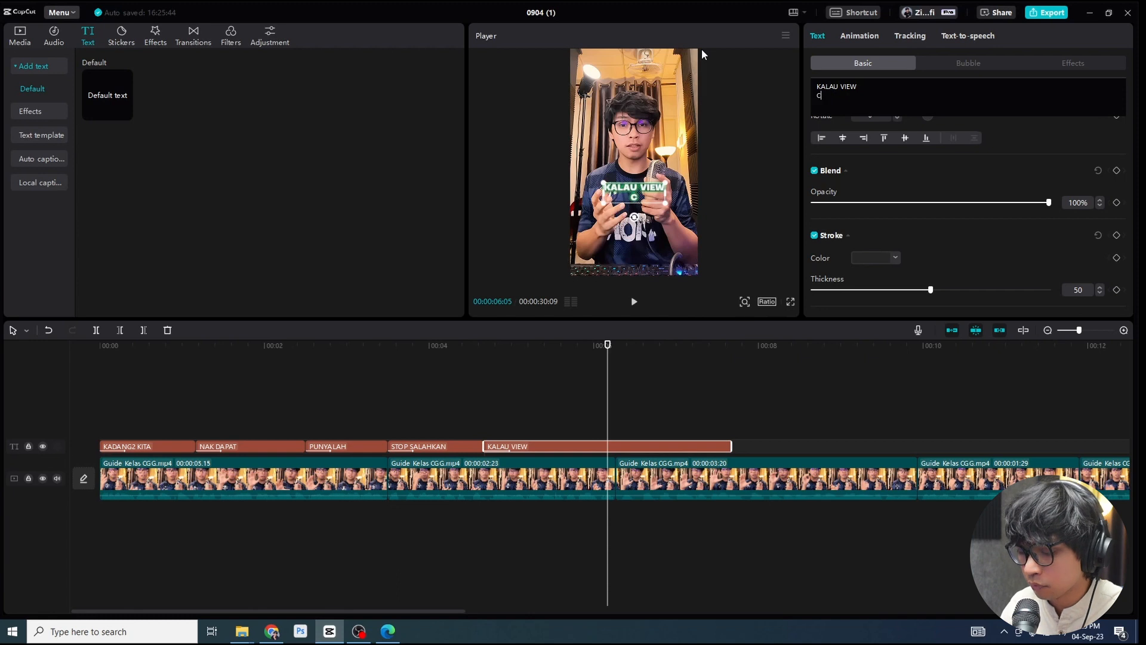
pyautogui.write('ONTENT')
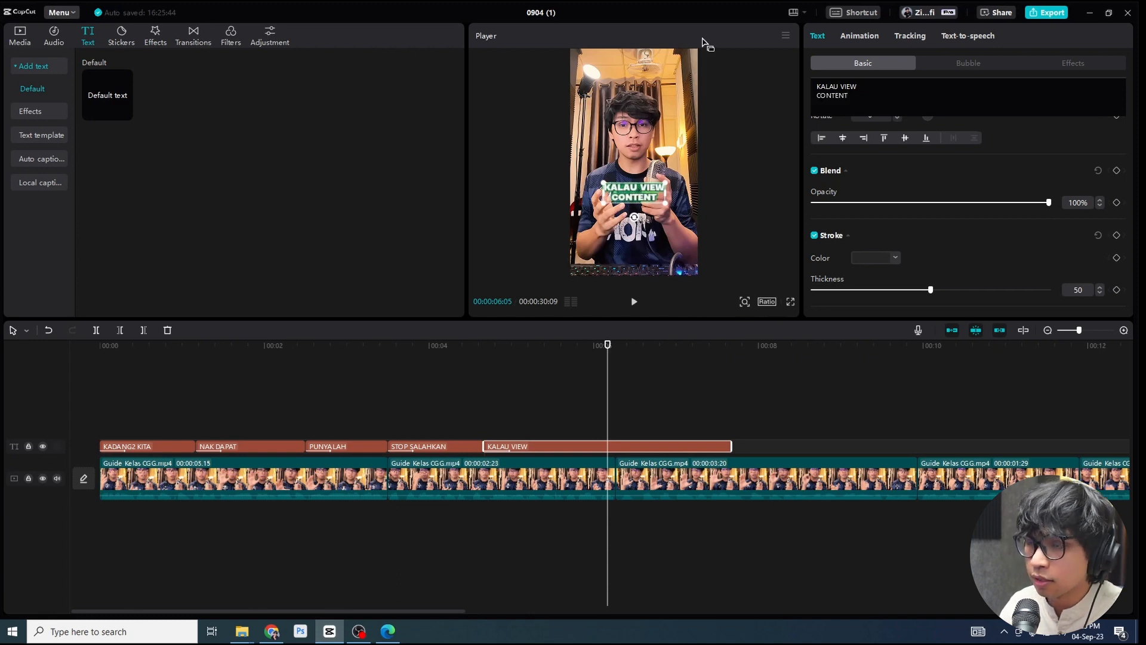
# Step: Replay the "KALAU VIEW" caption from its start and cut off its clip after 00:00:05:15
pyautogui.press('Up')
pyautogui.press('space')
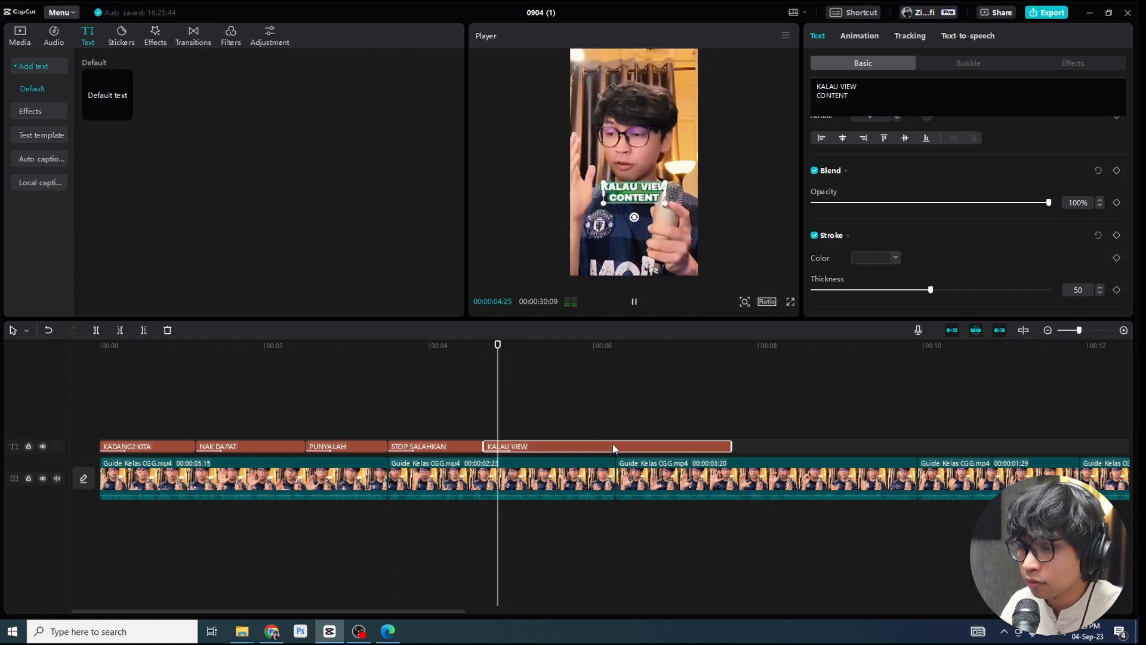
pyautogui.press('space')
pyautogui.hotkey('ctrl', 'b')
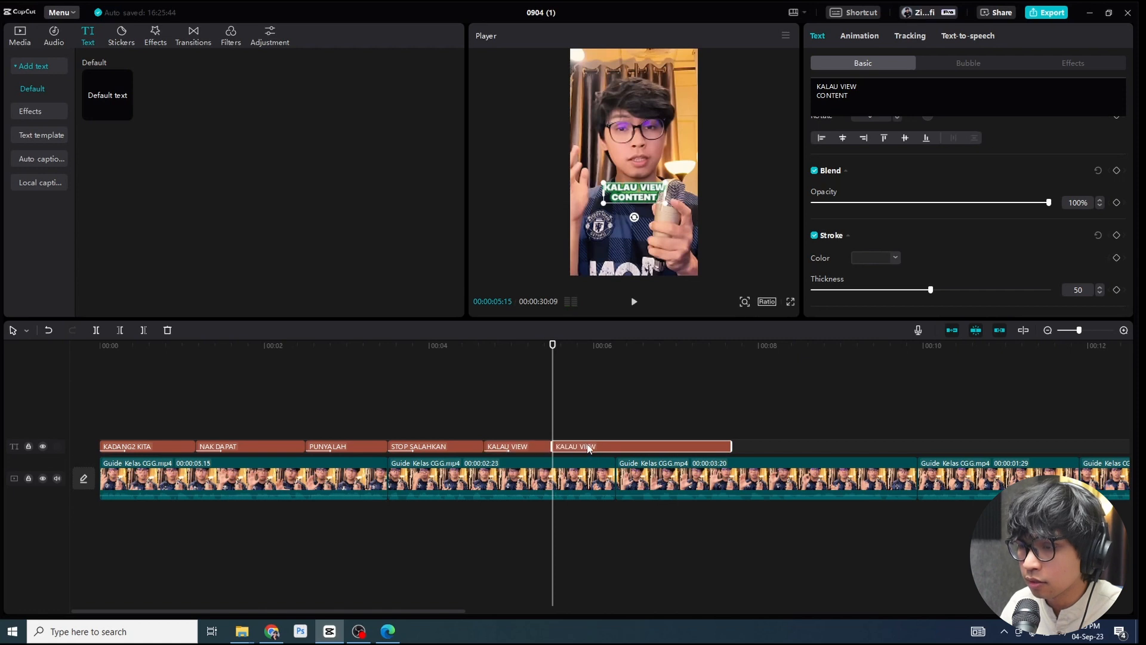
pyautogui.press('Delete')
# Step: Paste the copied caption at 00:00:05:15 and change its text to "KITA TU" over "SIKIT"
pyautogui.hotkey('ctrl', 'v')
pyautogui.press('space')
pyautogui.press('space')
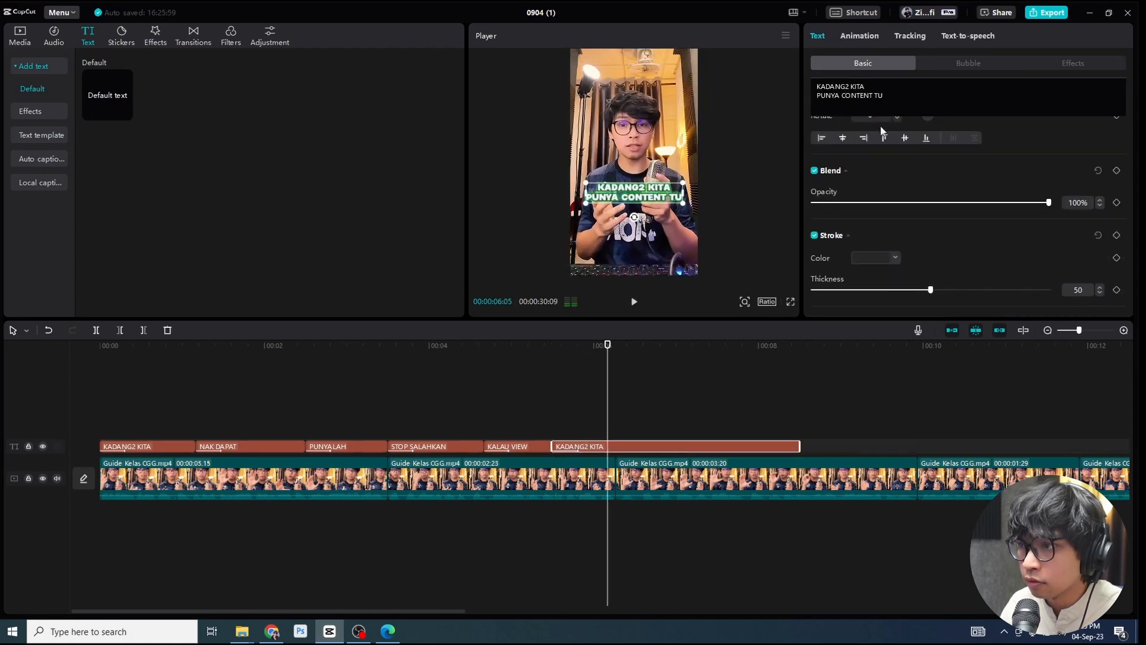
pyautogui.moveTo(883, 97); pyautogui.dragTo(789, 69)
pyautogui.write('KITA TU')
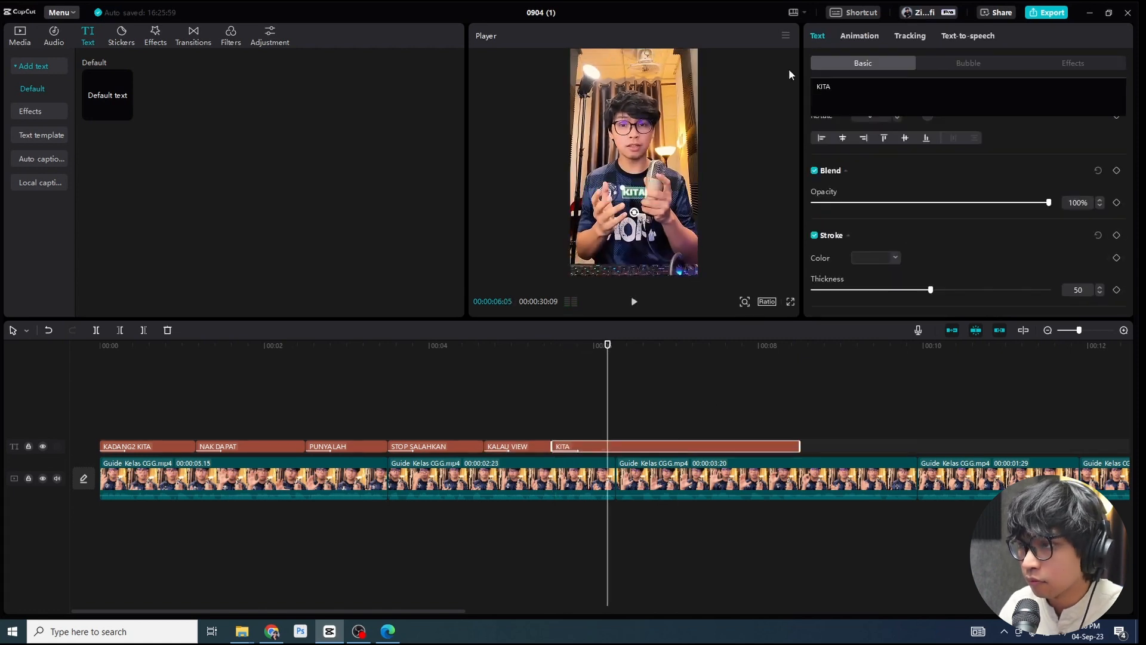
pyautogui.press('Return')
pyautogui.write('SIKIT')
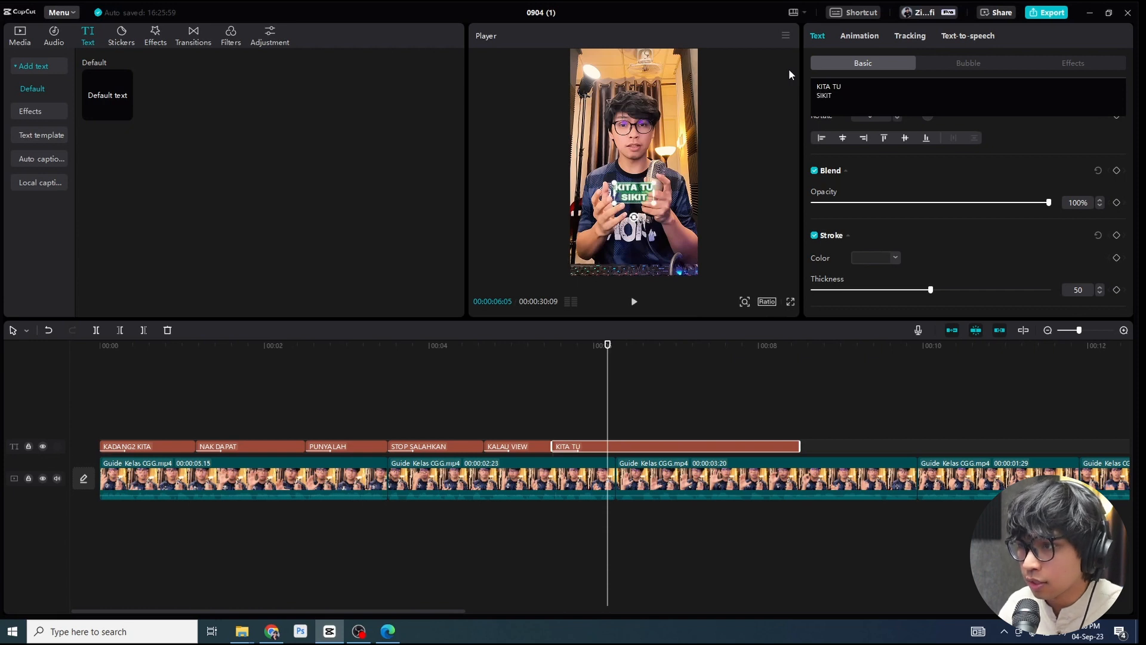
# Step: Cut off the "KITA TU" caption at 00:00:06:08, where the second video clip ends
pyautogui.hotkey('ctrl', 'b')
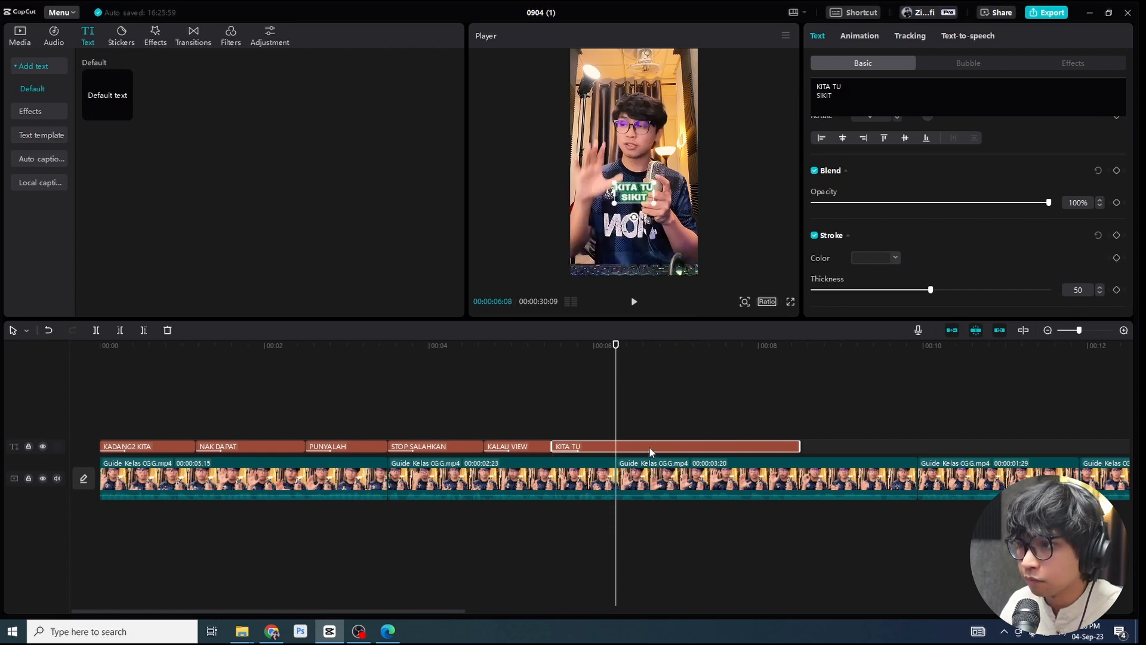
pyautogui.press('Delete')
pyautogui.press('Up')
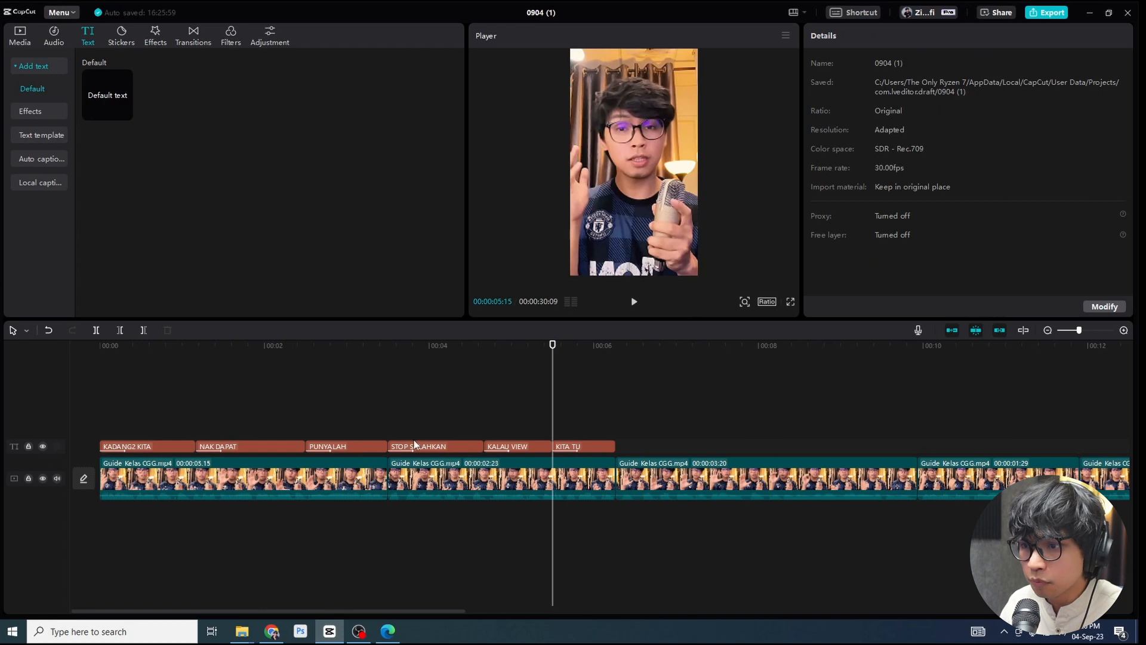
# Step: Play the video full screen from the start to review the timing of all the captions
pyautogui.click(519, 346)
pyautogui.moveTo(401, 351); pyautogui.dragTo(46, 364)
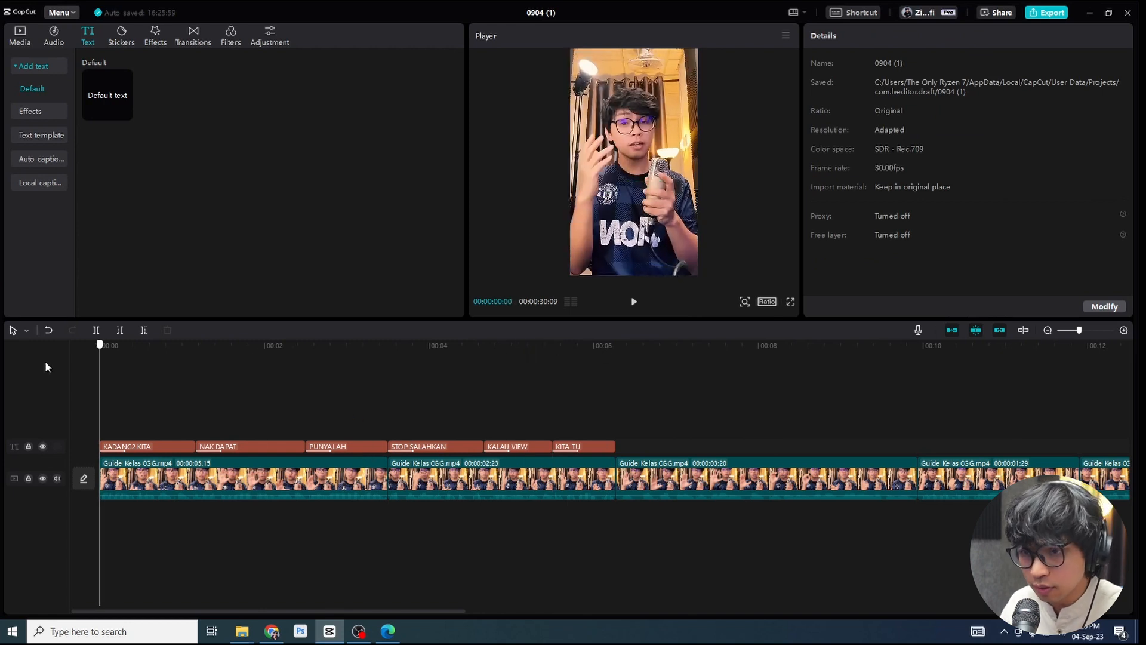
pyautogui.hotkey('ctrl', 'shift', 'f')
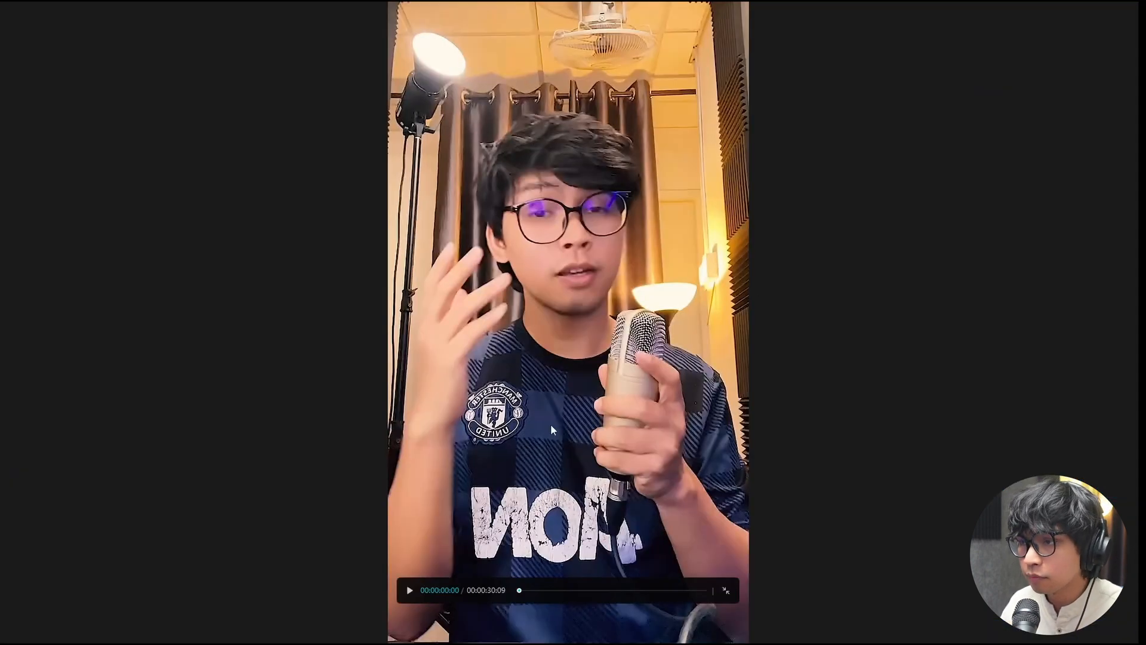
pyautogui.press('space')
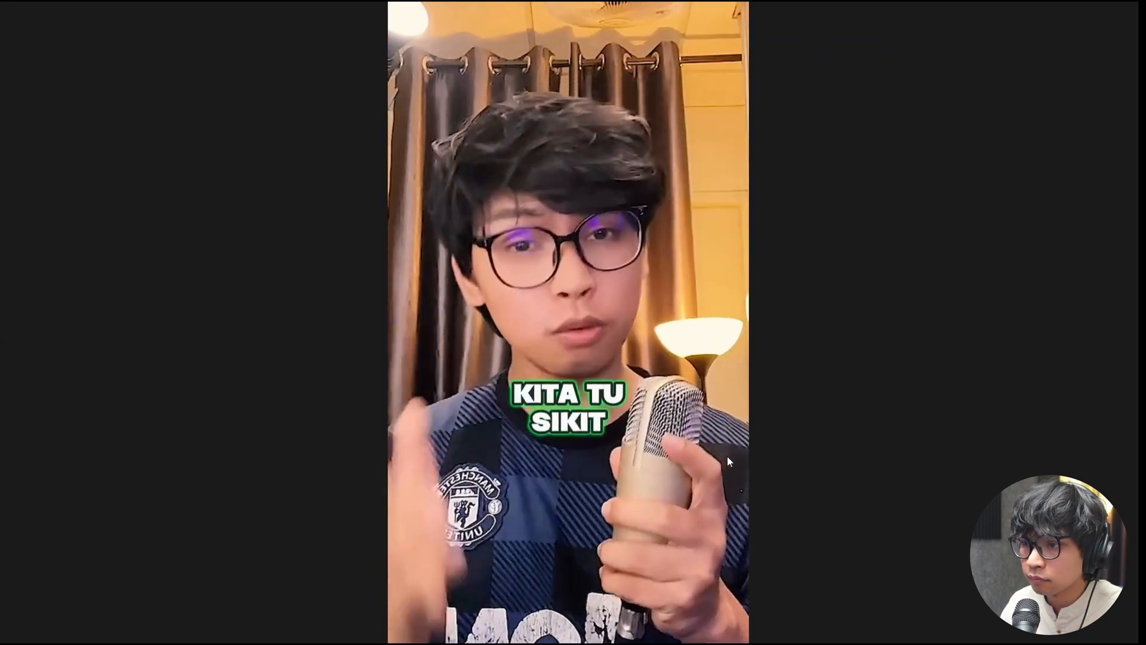
pyautogui.press('space')
pyautogui.press('Escape')
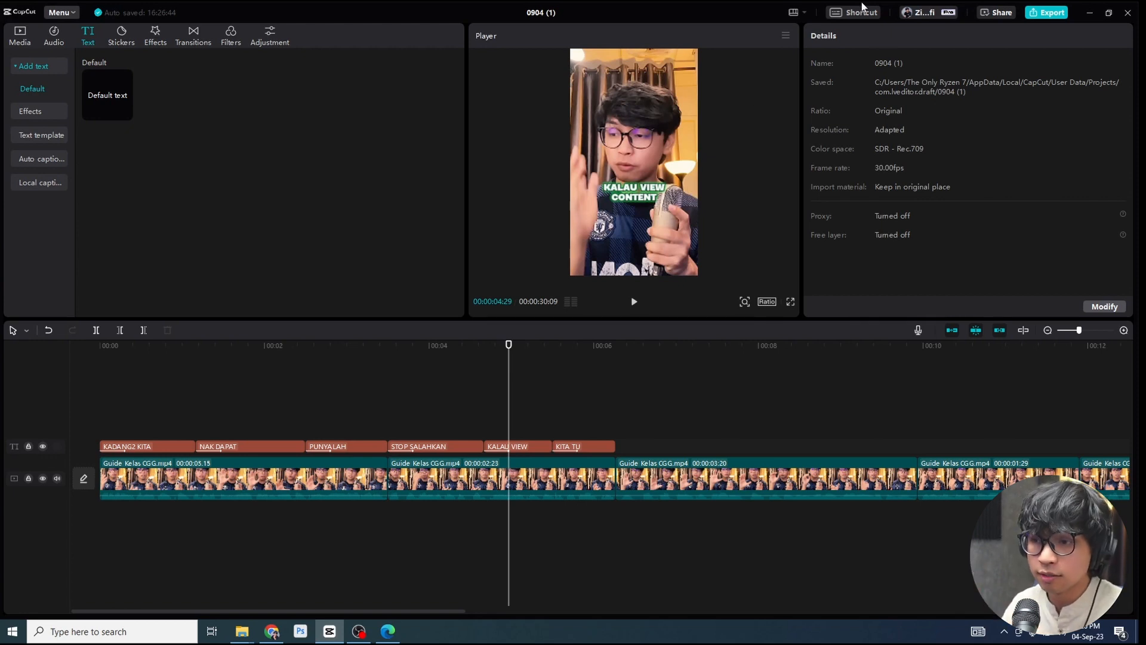
# Step: Split the first caption, "KADANG2 KITA", at 00:00:00:11, after its first spoken word
pyautogui.moveTo(512, 344); pyautogui.dragTo(517, 345)
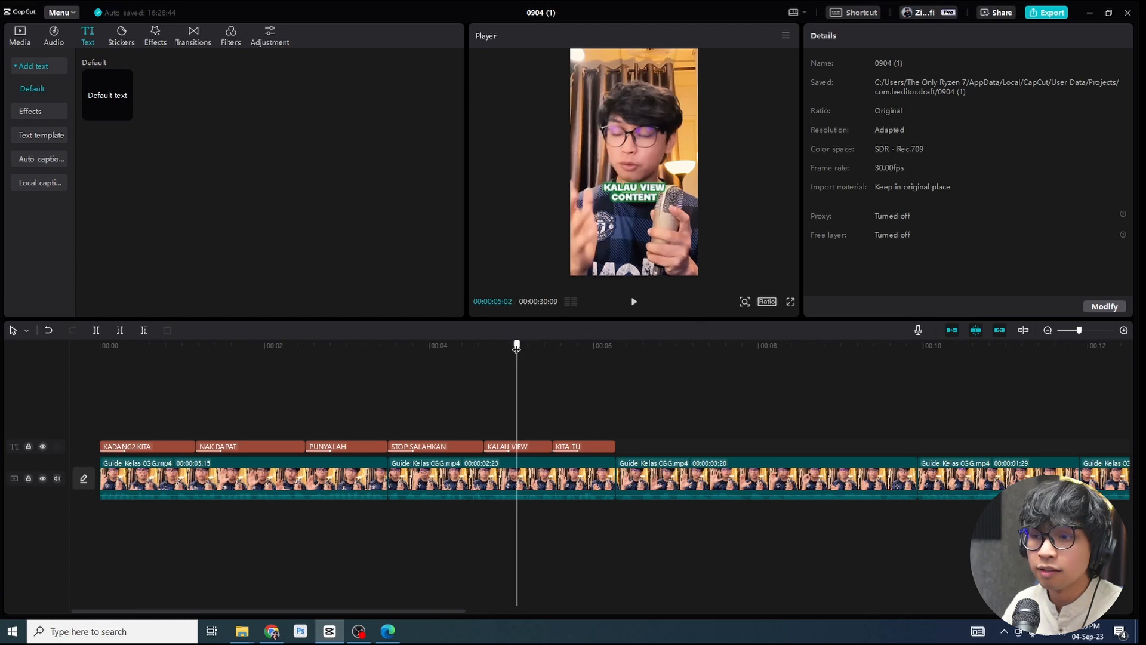
pyautogui.click(518, 447)
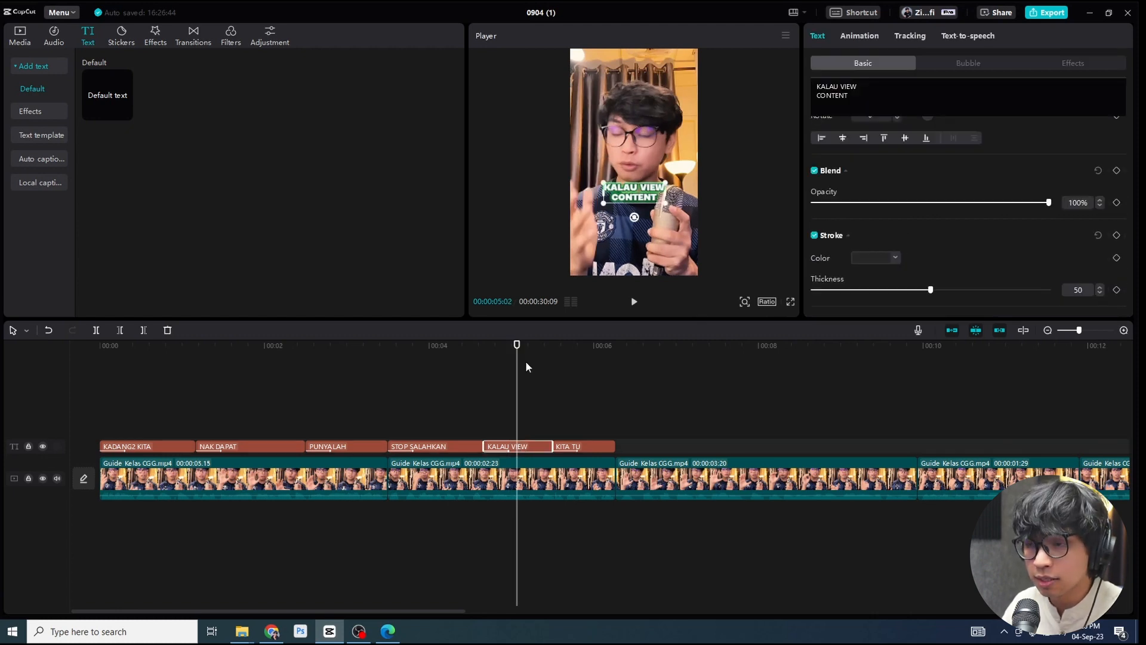
pyautogui.click(100, 345)
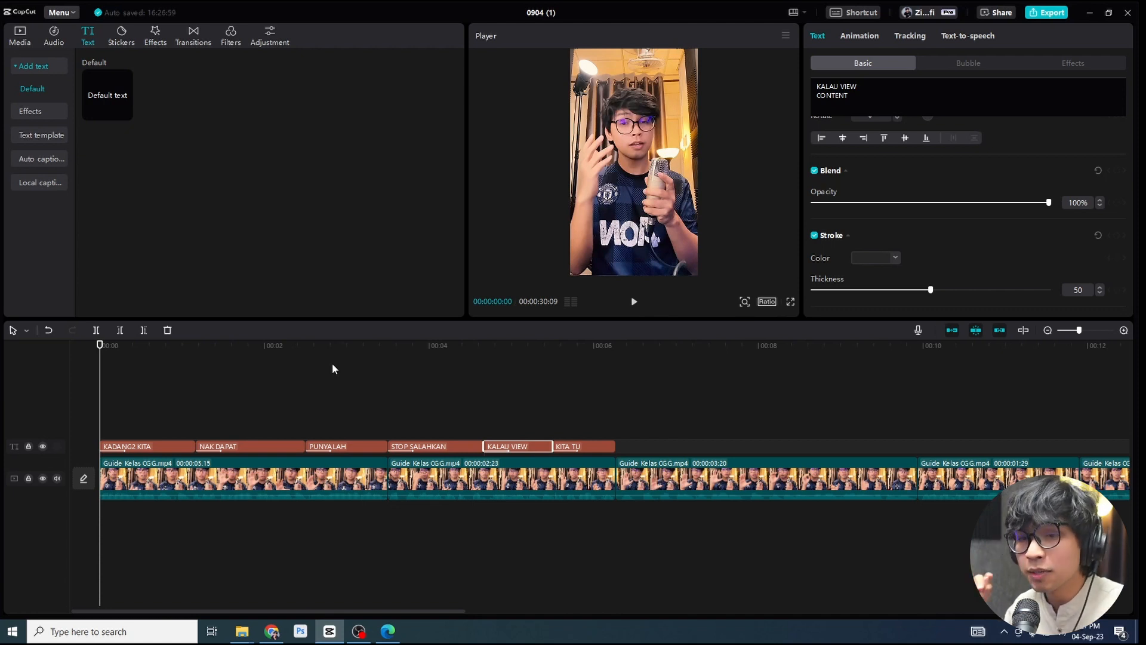
pyautogui.keyDown('ctrl'); pyautogui.scroll(2, 161, 409); pyautogui.keyUp('ctrl')
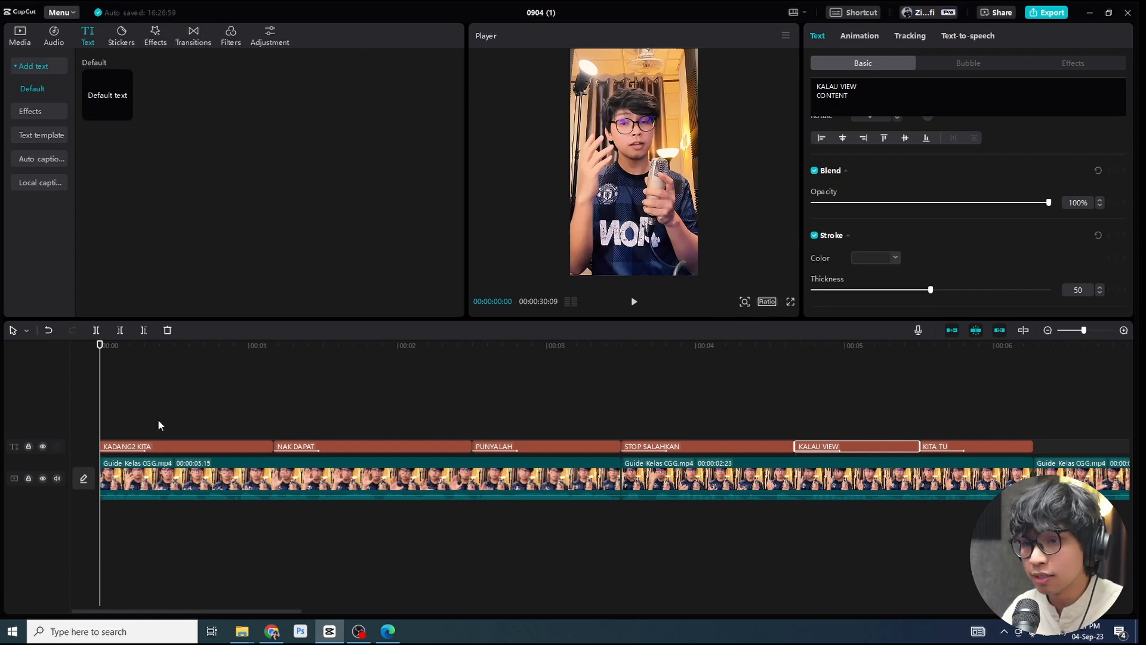
pyautogui.click(142, 448)
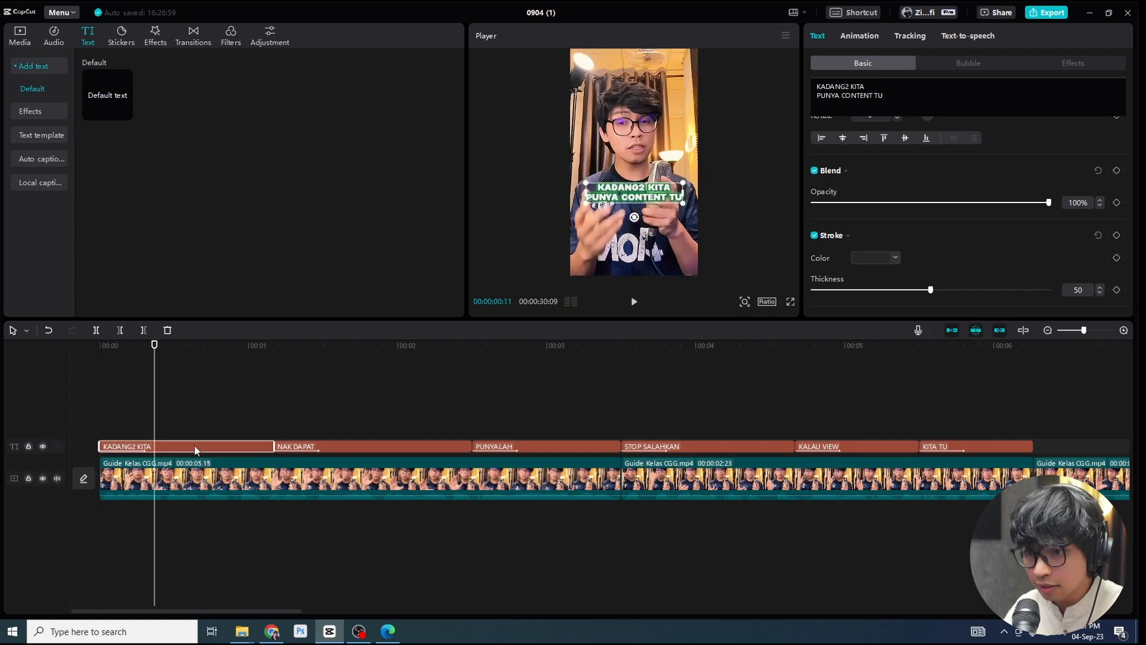
pyautogui.hotkey('ctrl', 'b')
# Step: Split the rest of the first caption into four segments, one per spoken word, with the last cut at 00:00:00:28
pyautogui.press('space')
pyautogui.press('space')
pyautogui.press('Up')
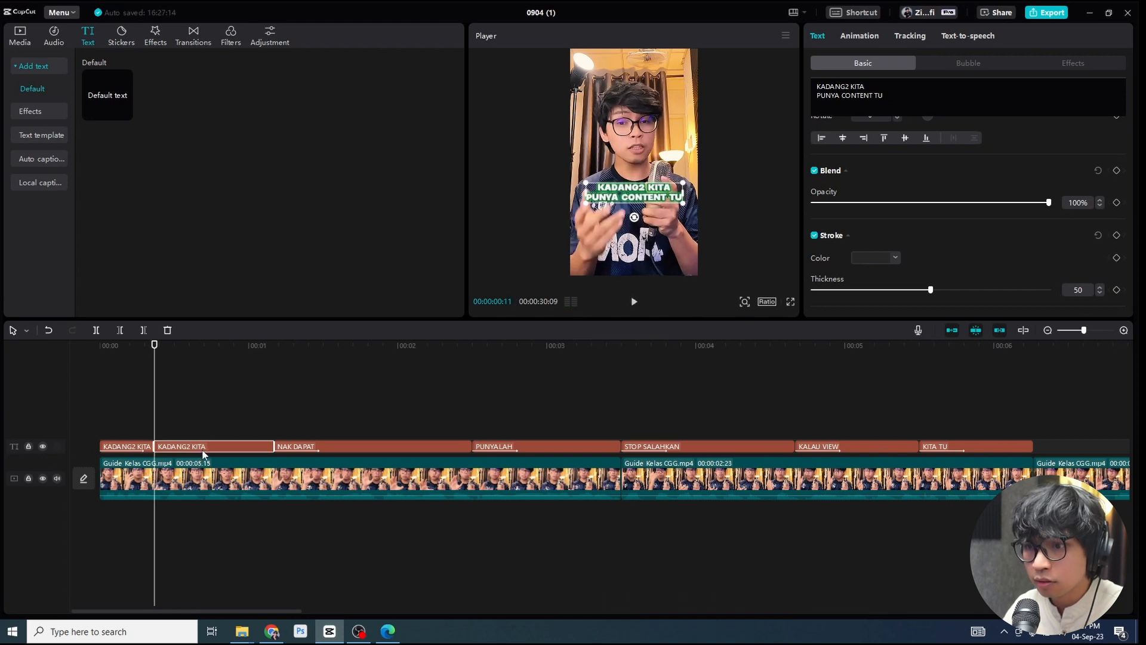
pyautogui.press('space')
pyautogui.press('Up')
pyautogui.press('space')
pyautogui.press('space')
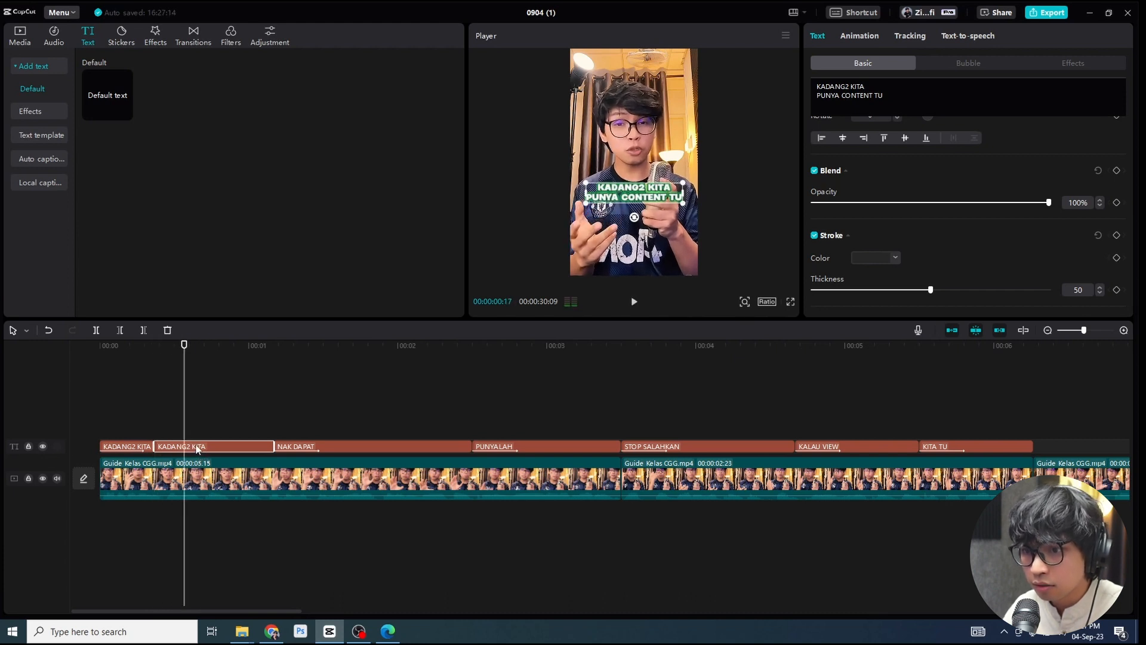
pyautogui.press('Up')
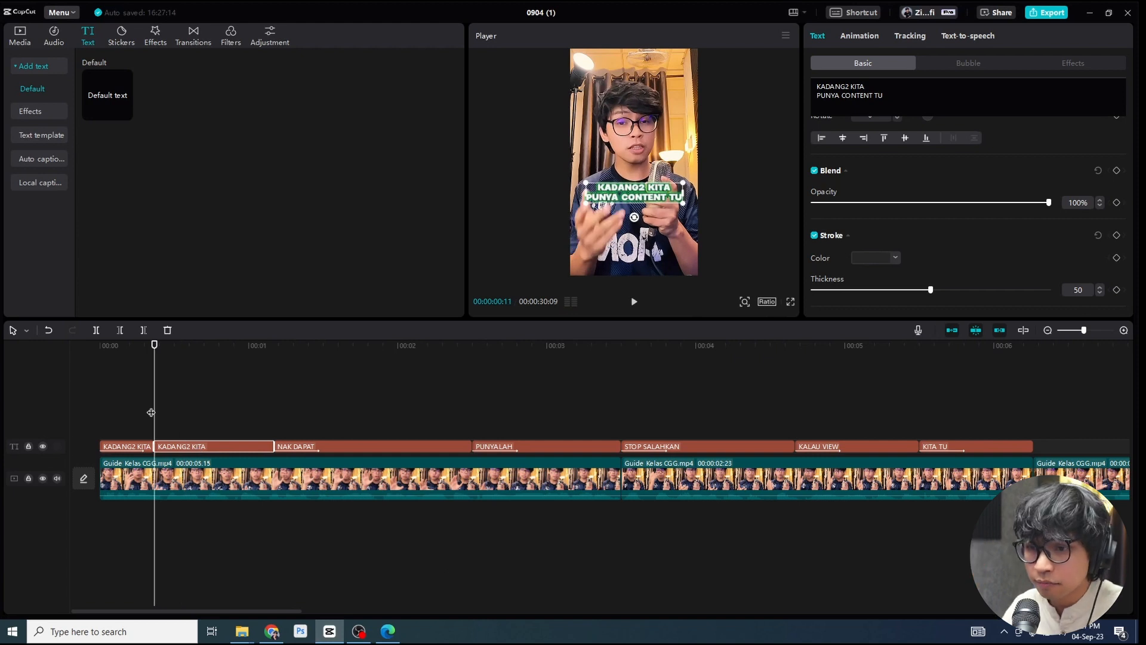
pyautogui.press('space')
pyautogui.press('space')
pyautogui.hotkey('ctrl', 'b')
pyautogui.press('space')
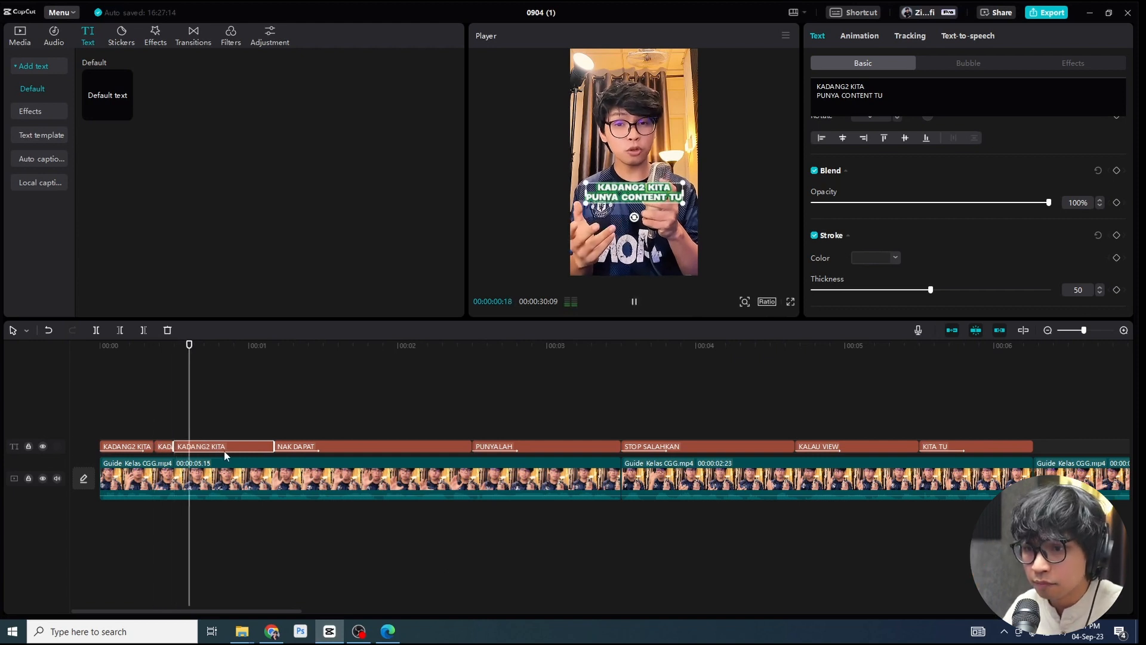
pyautogui.press('space')
pyautogui.hotkey('ctrl', 'b')
pyautogui.press('space')
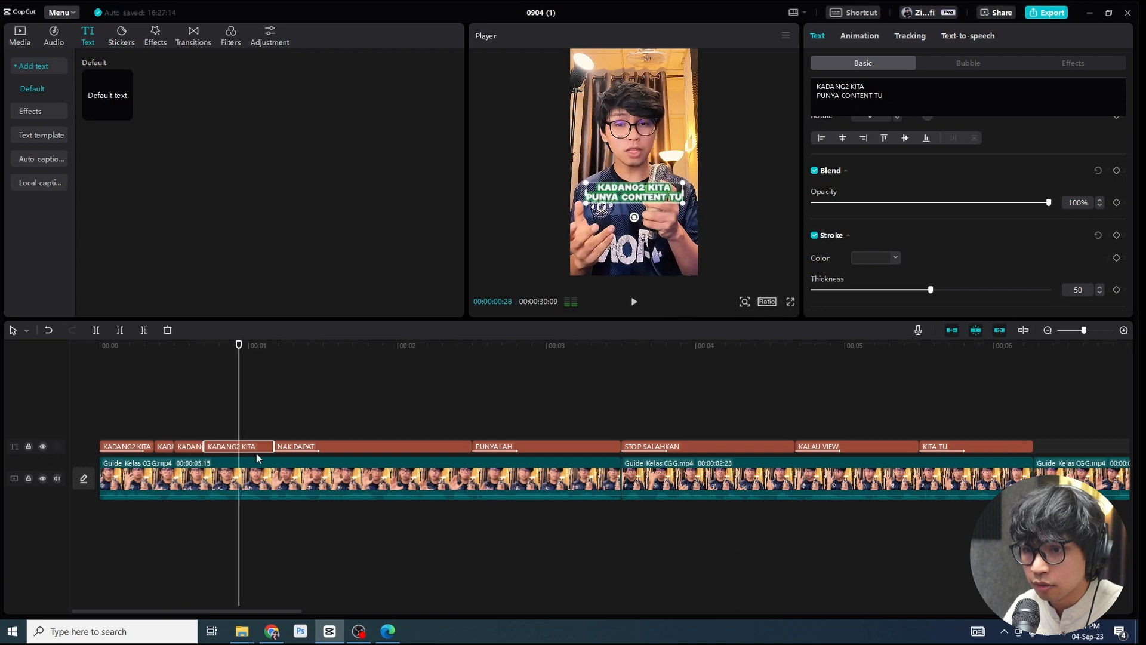
pyautogui.hotkey('ctrl', 'b')
# Step: In the first segment of the opening caption, set the font size of the word "KADANG2" to 16
pyautogui.press('Down')
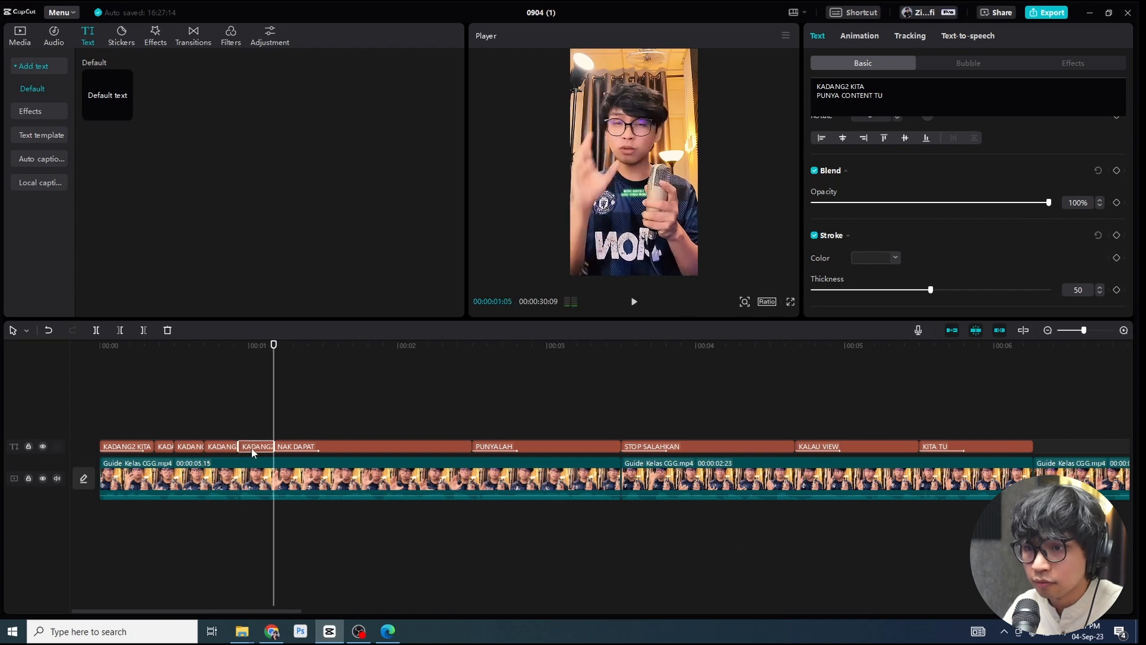
pyautogui.press('Up')
pyautogui.press('Up')
pyautogui.press('Up')
pyautogui.press('Up')
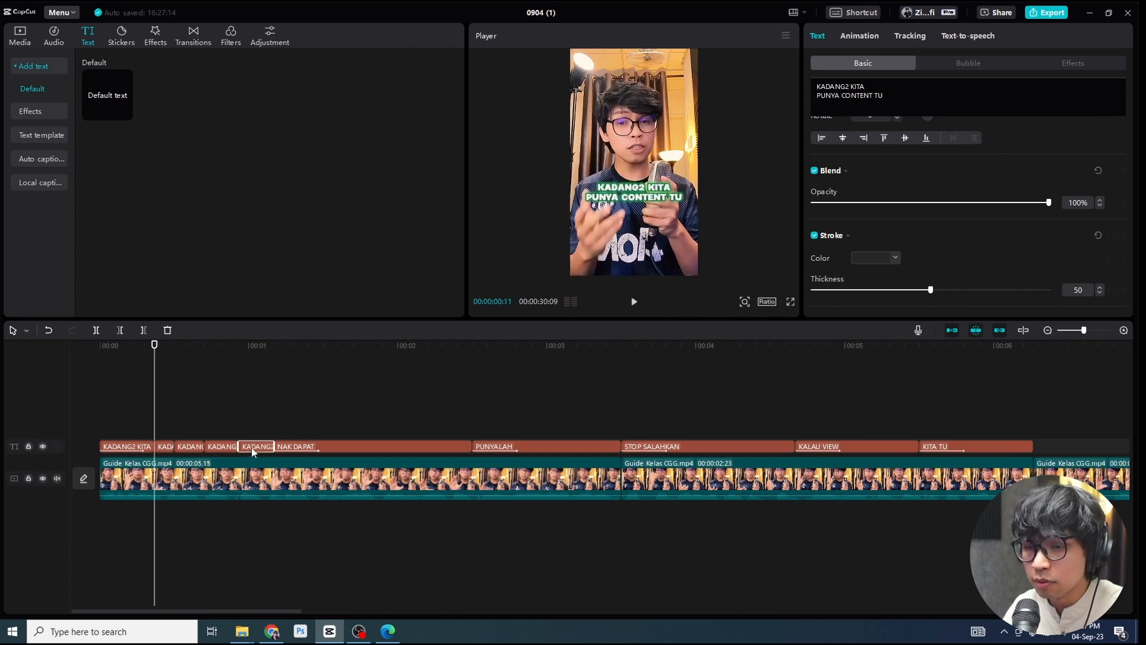
pyautogui.click(166, 450)
pyautogui.press('Up')
pyautogui.click(132, 452)
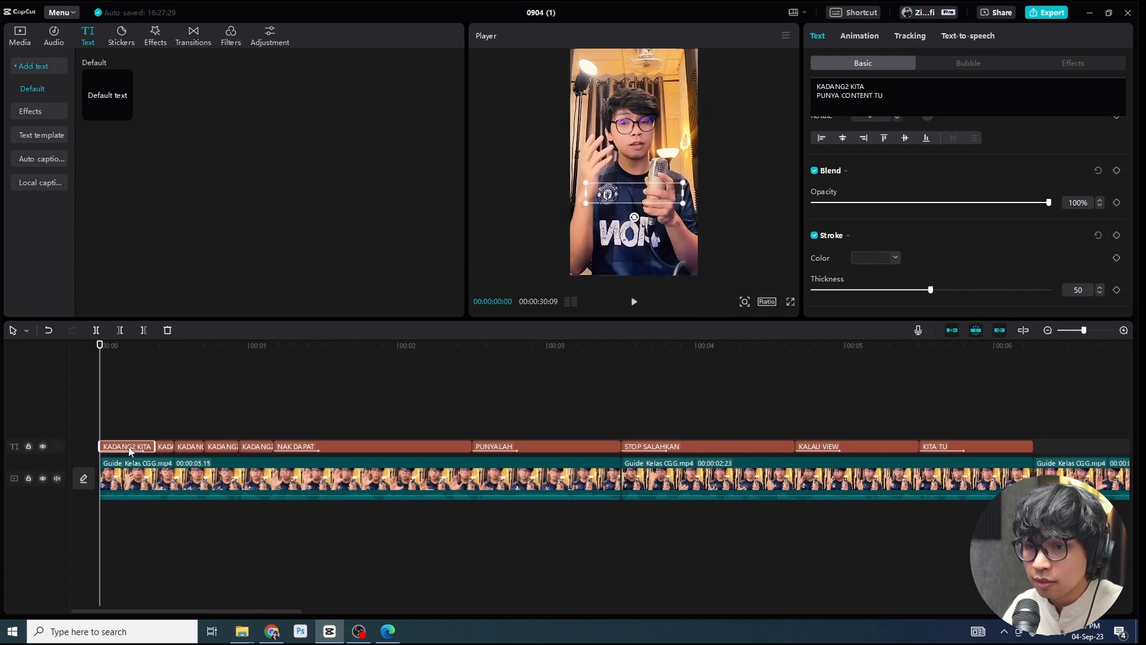
pyautogui.click(135, 351)
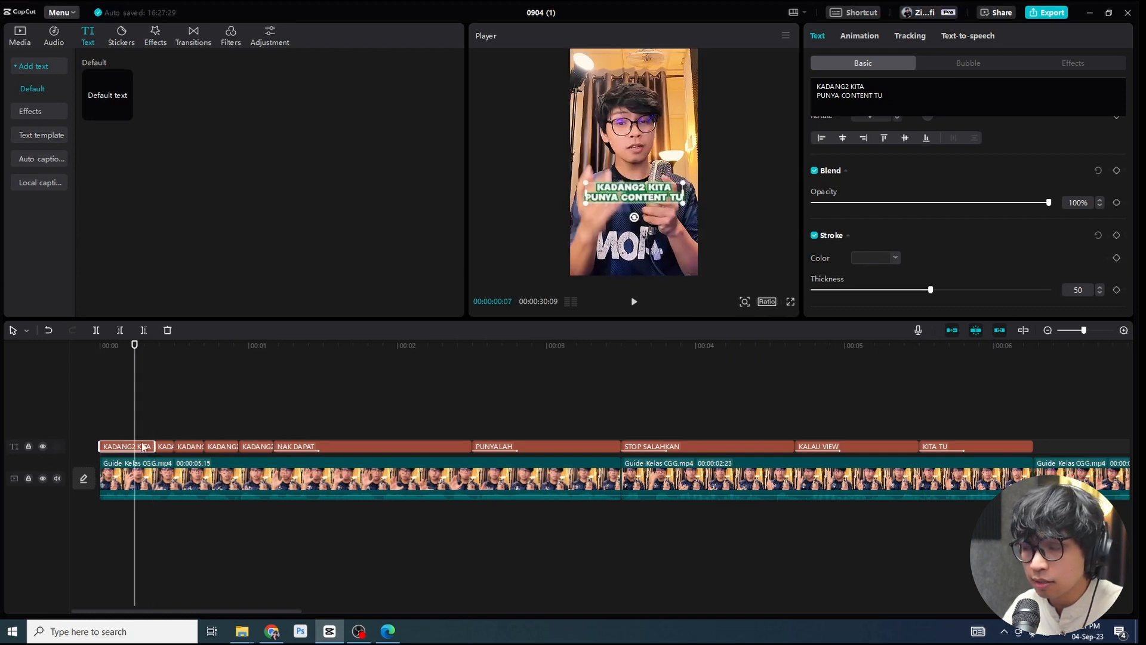
pyautogui.doubleClick(833, 87)
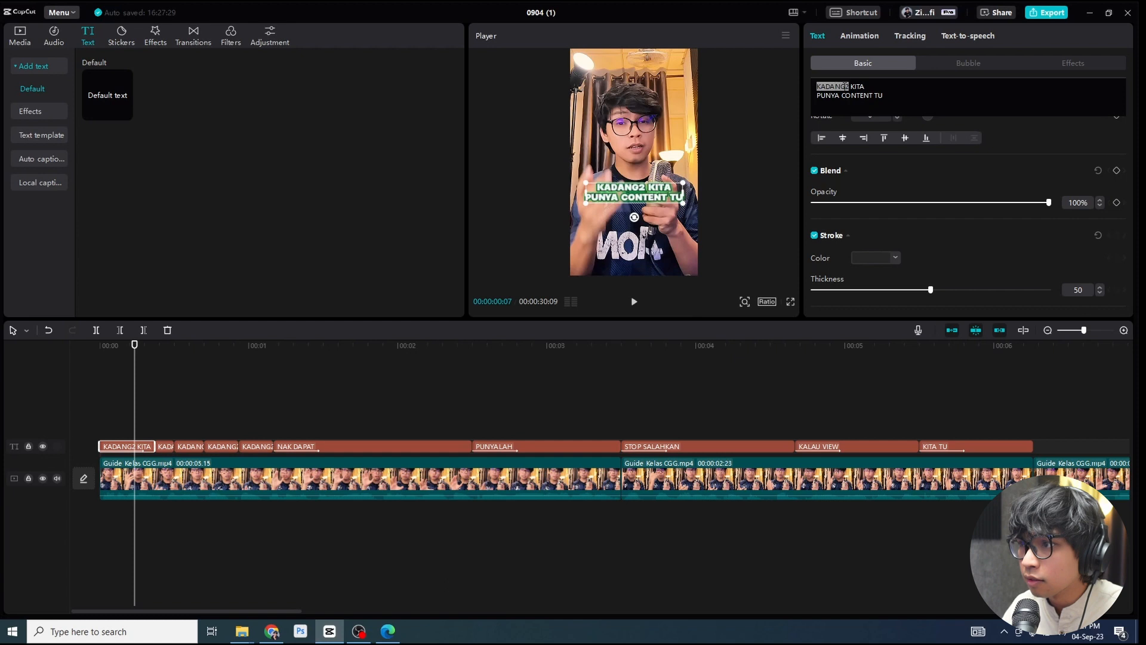
pyautogui.scroll(5, 880, 179)
pyautogui.scroll(1, 886, 195)
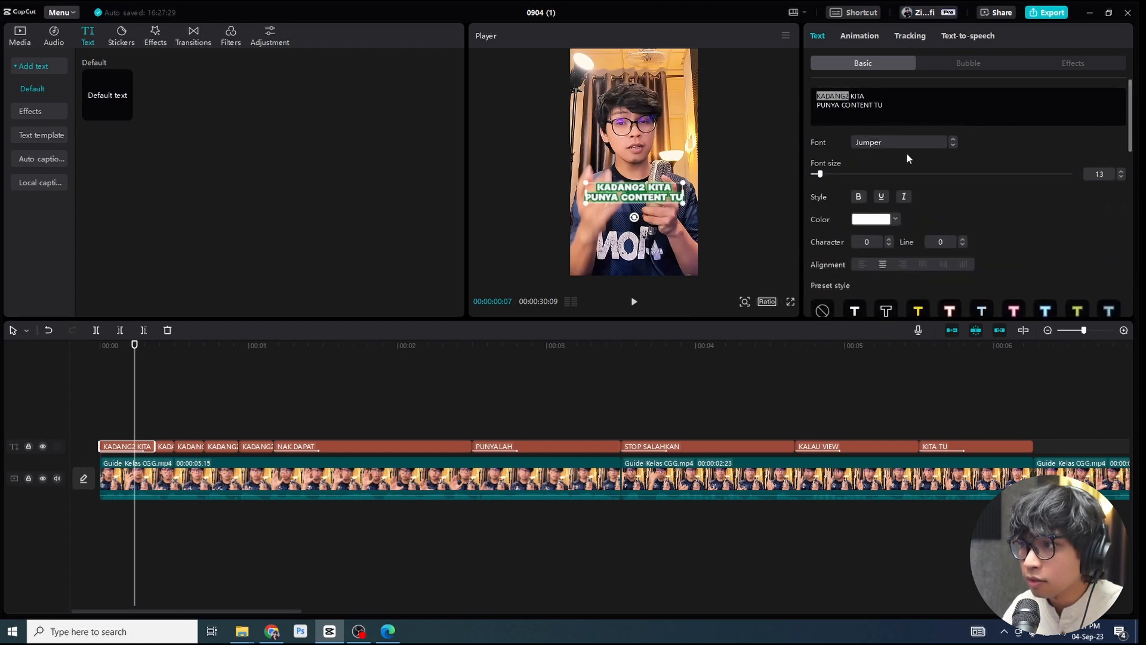
pyautogui.click(1098, 174)
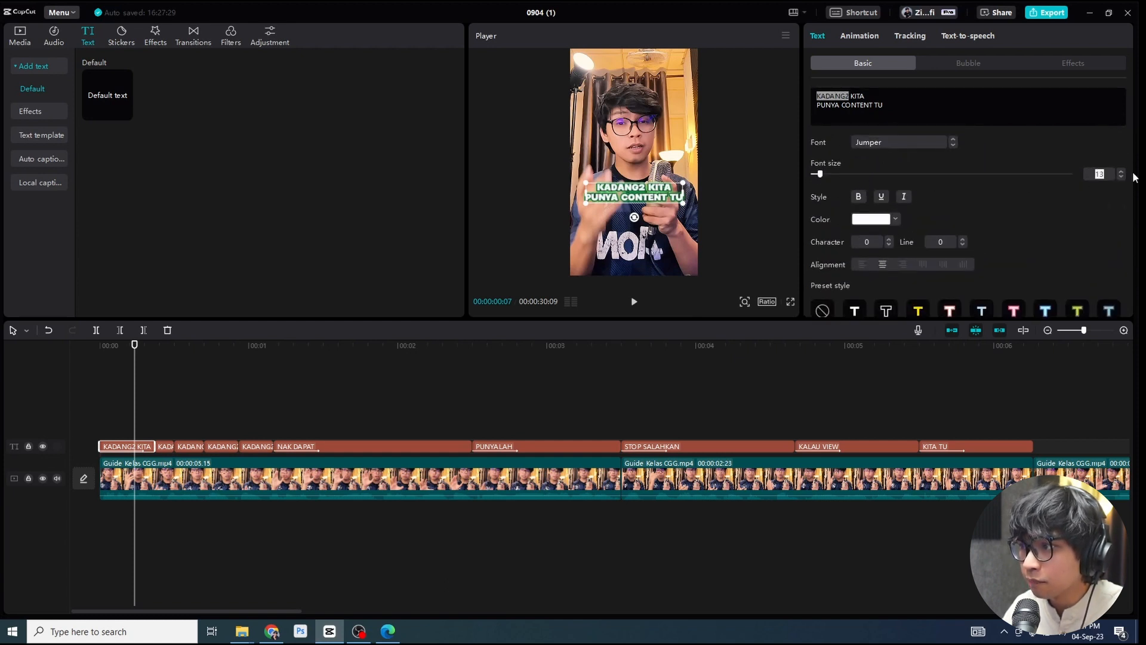
pyautogui.write('16')
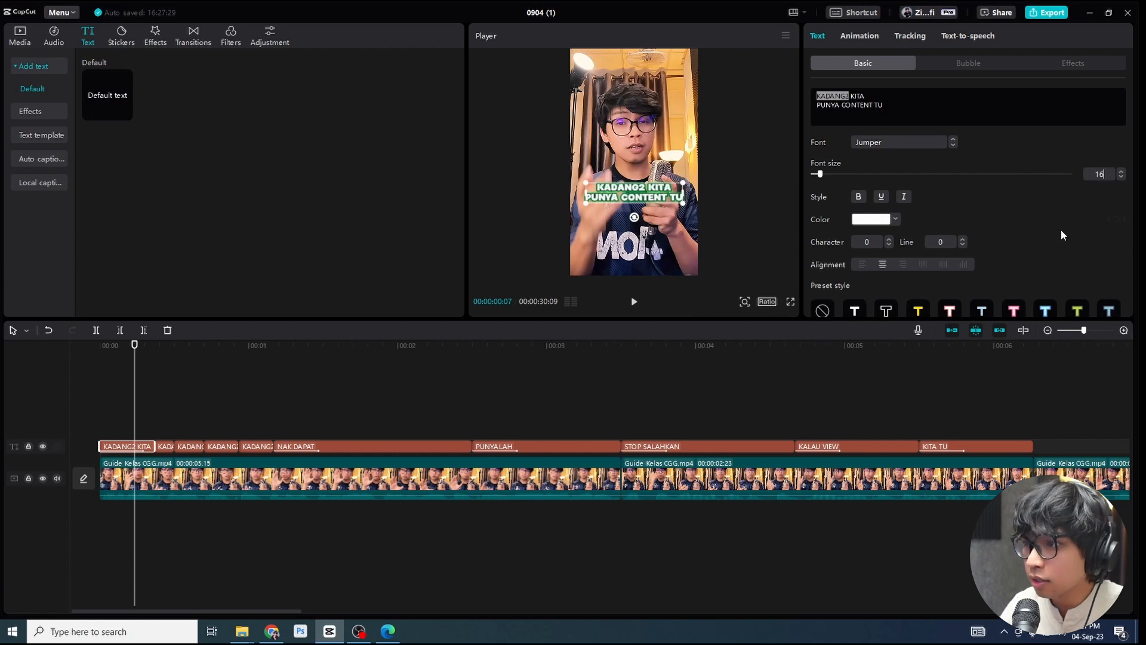
pyautogui.press('Return')
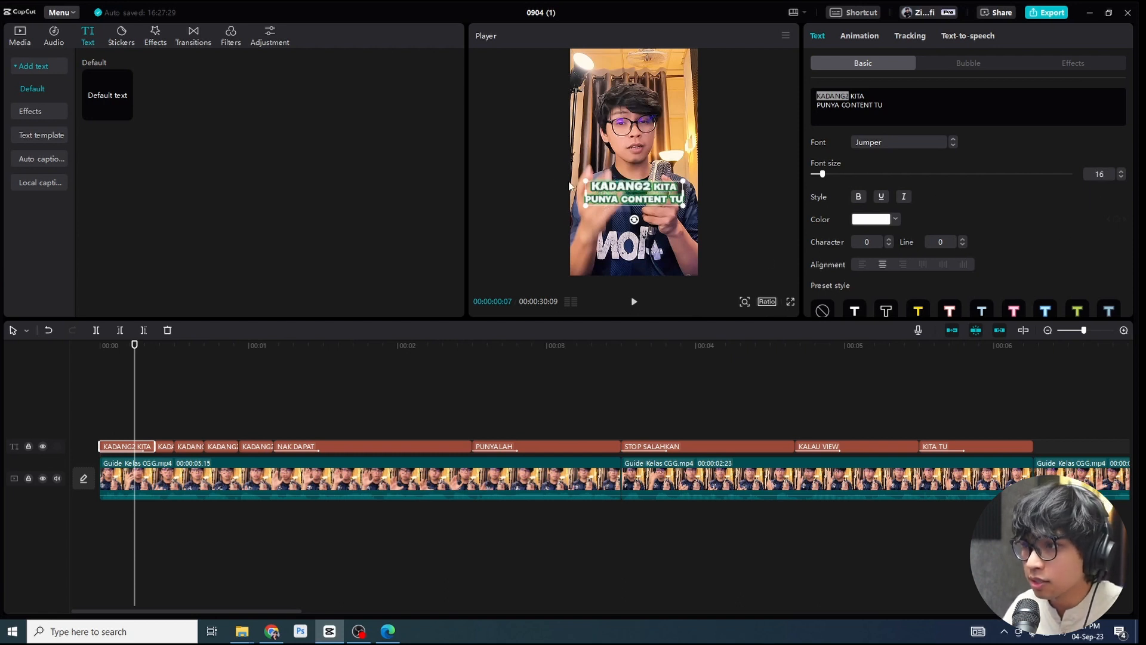
# Step: Colour the word "KADANG2" in the first segment yellow (FFDE00)
pyautogui.click(865, 224)
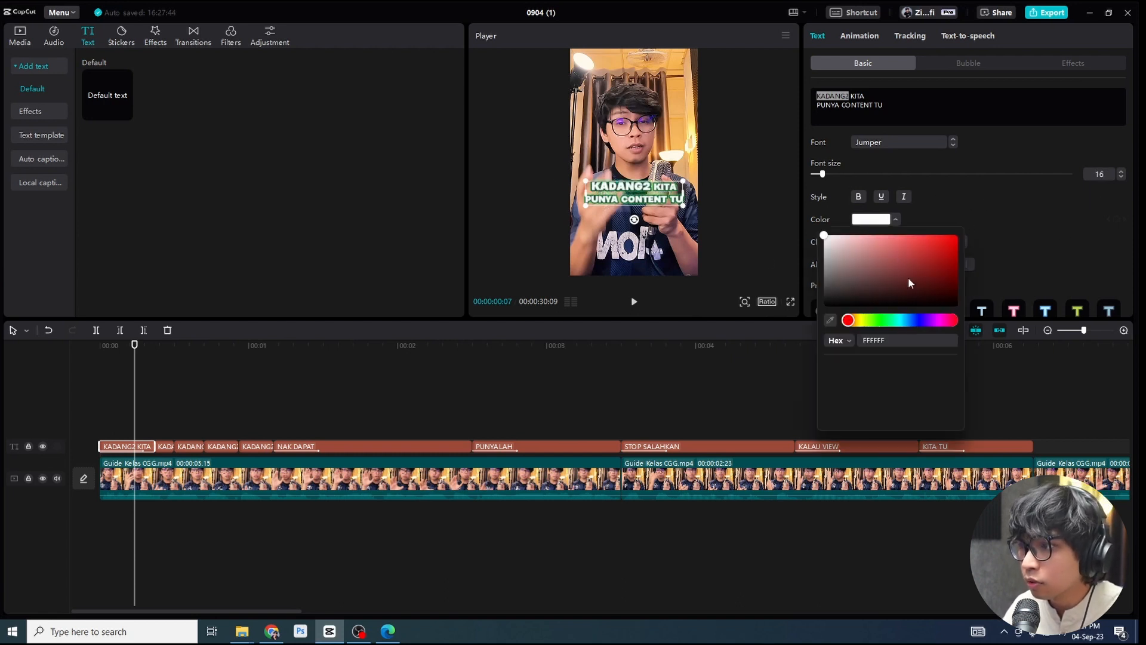
pyautogui.click(897, 382)
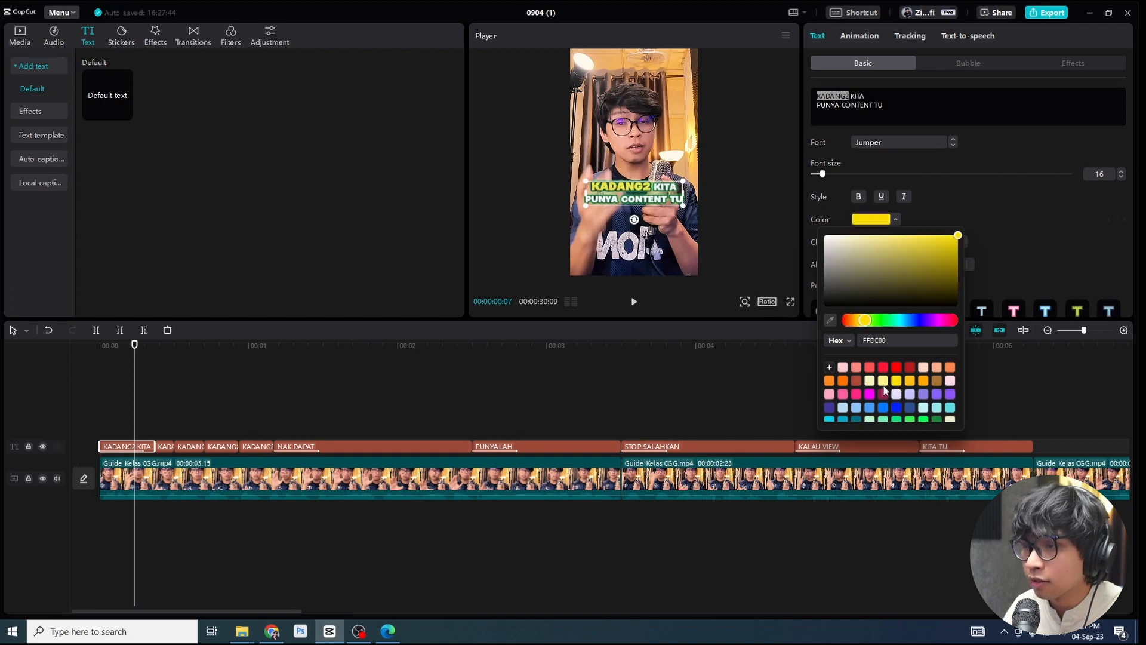
pyautogui.click(863, 221)
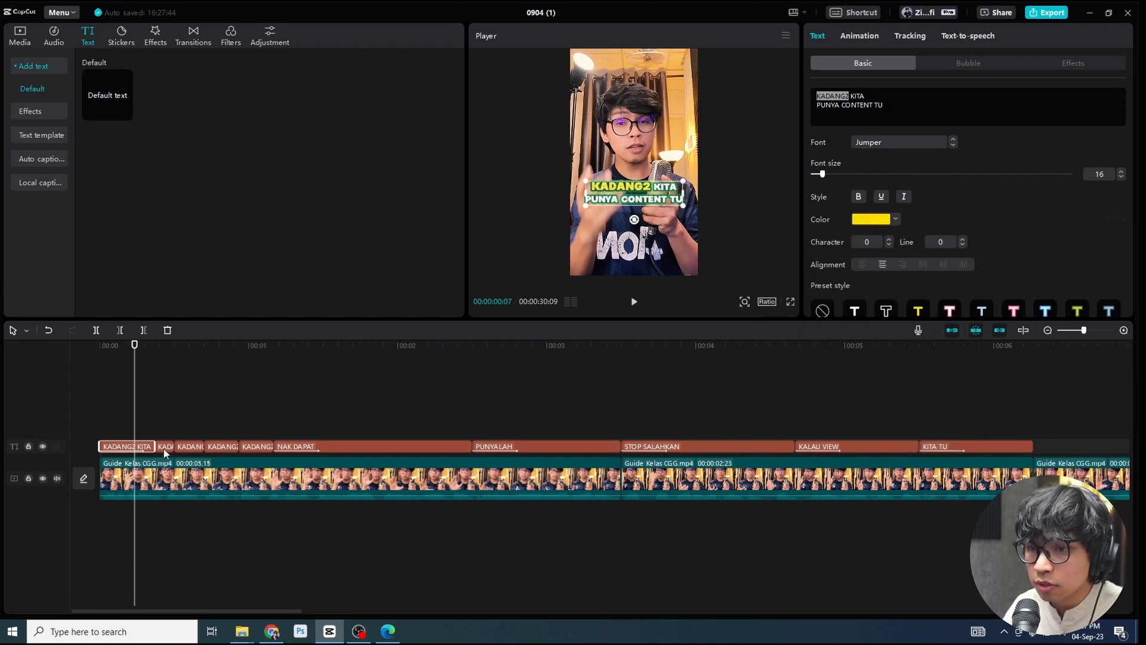
# Step: In the second segment of the opening caption, colour the word "KITA" yellow (FFDE00) and set its font size to 16
pyautogui.click(165, 449)
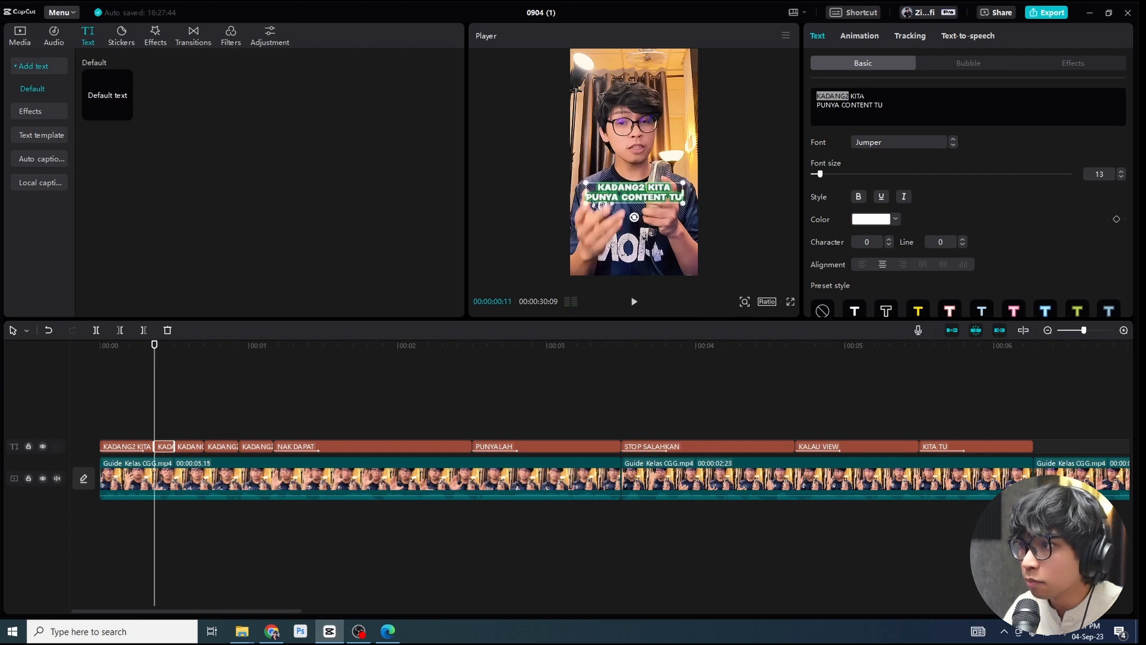
pyautogui.doubleClick(858, 95)
pyautogui.click(871, 220)
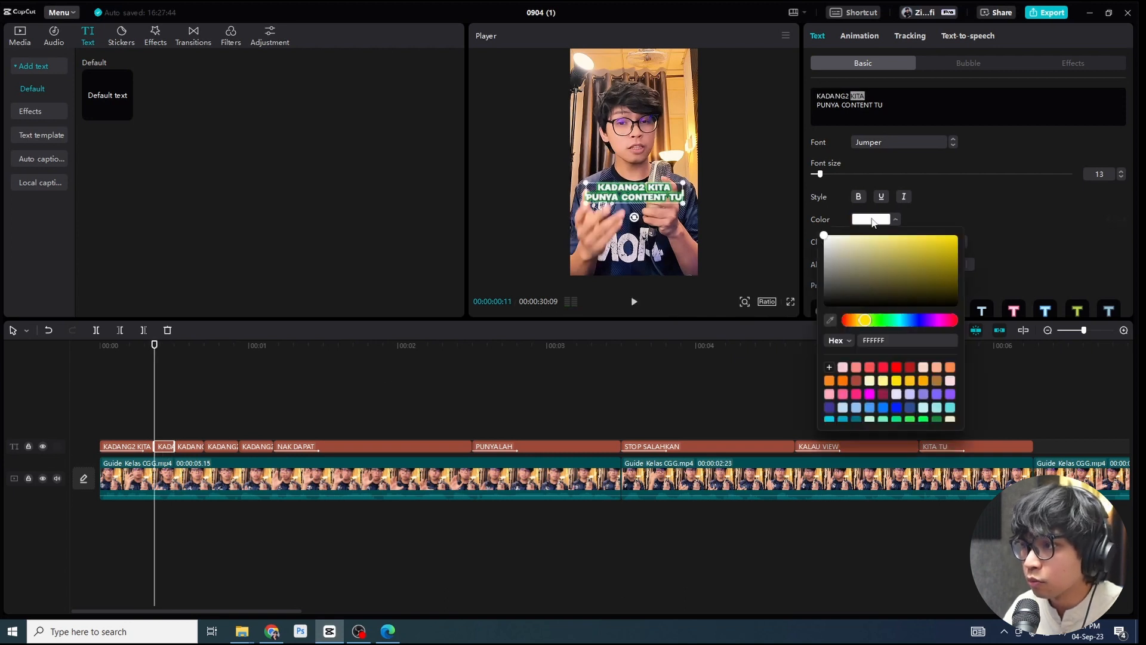
pyautogui.click(896, 381)
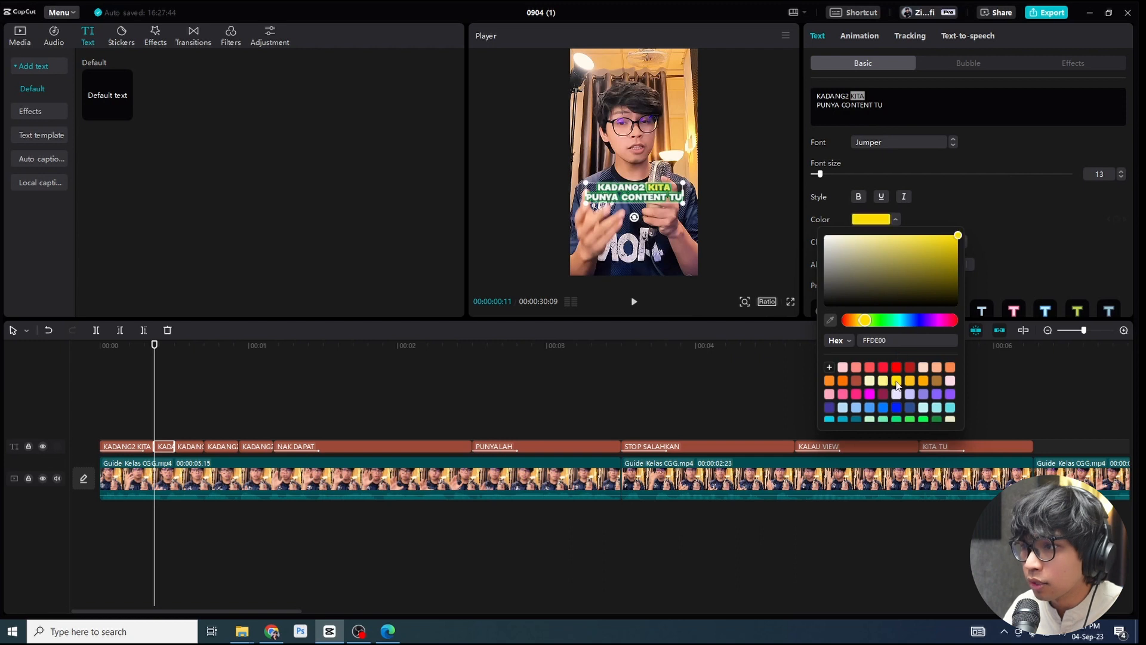
pyautogui.click(1108, 173)
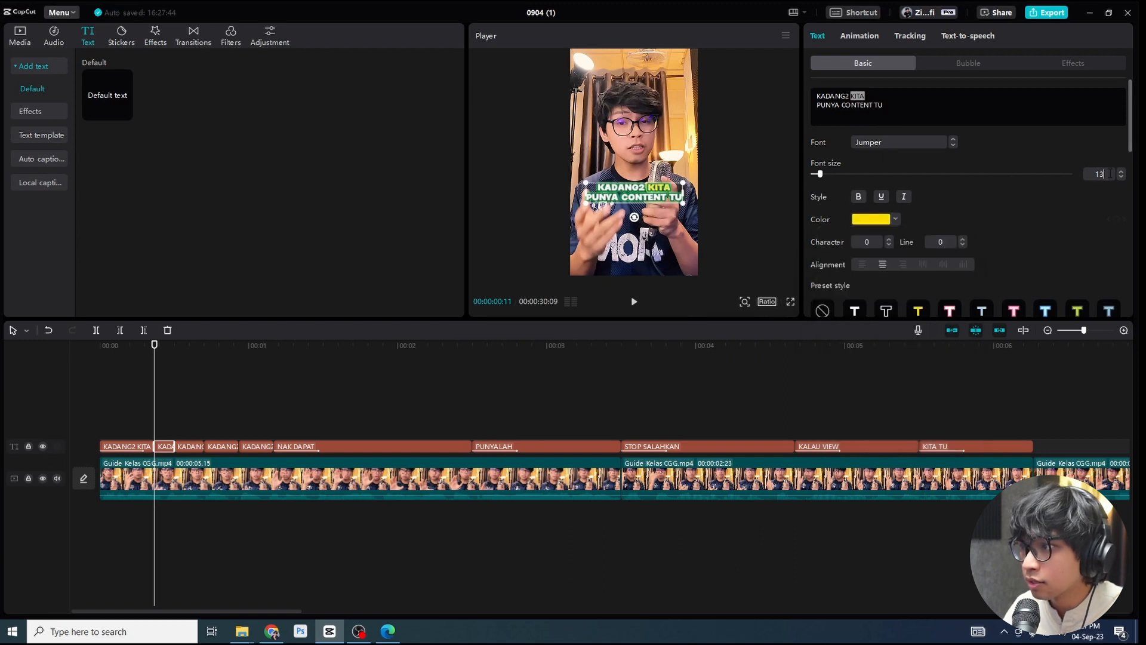
pyautogui.doubleClick(1109, 174)
pyautogui.write('16')
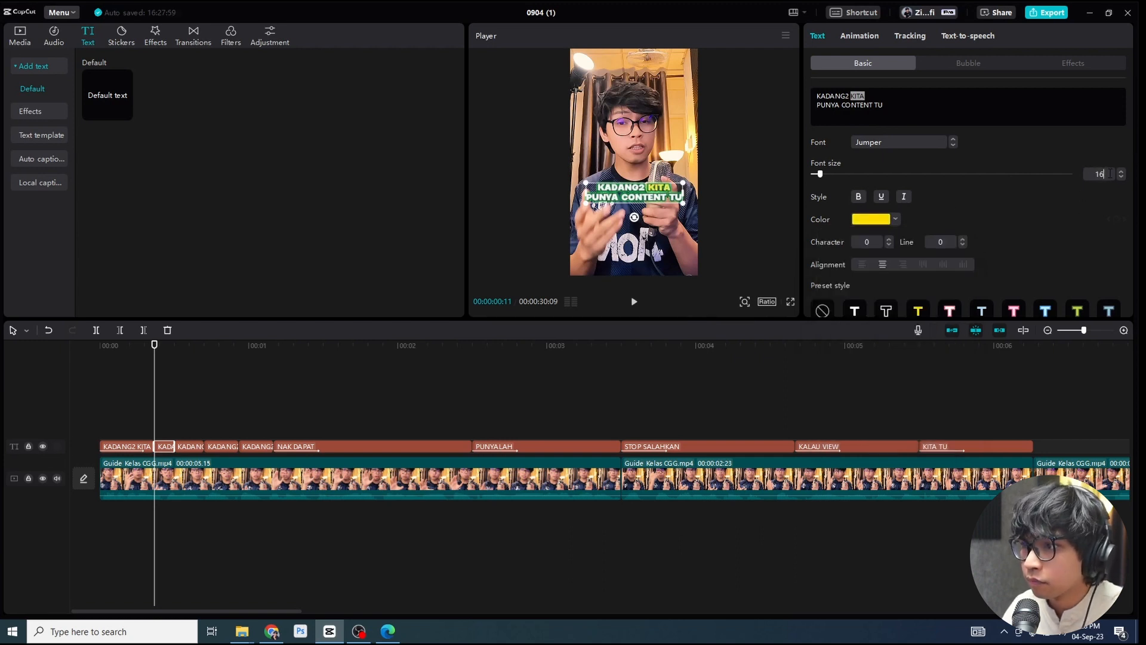
# Step: In the third segment of the opening caption, colour the word "PUNYA" yellow (FFDE00) and set its font size to 16
pyautogui.click(188, 449)
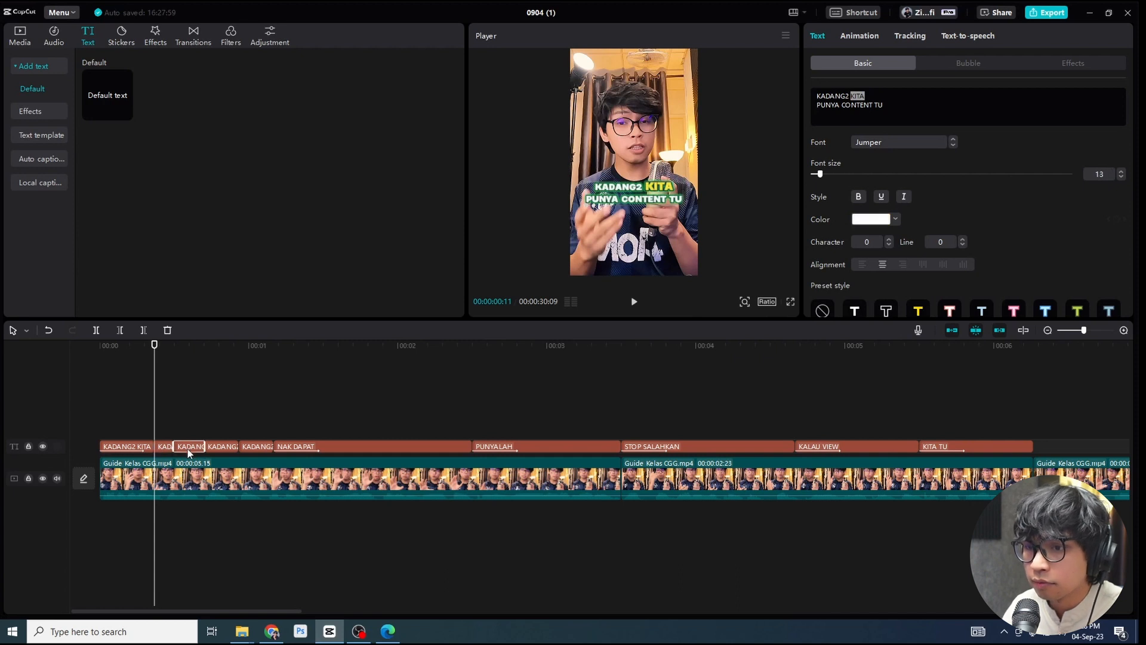
pyautogui.press('Down')
pyautogui.doubleClick(824, 105)
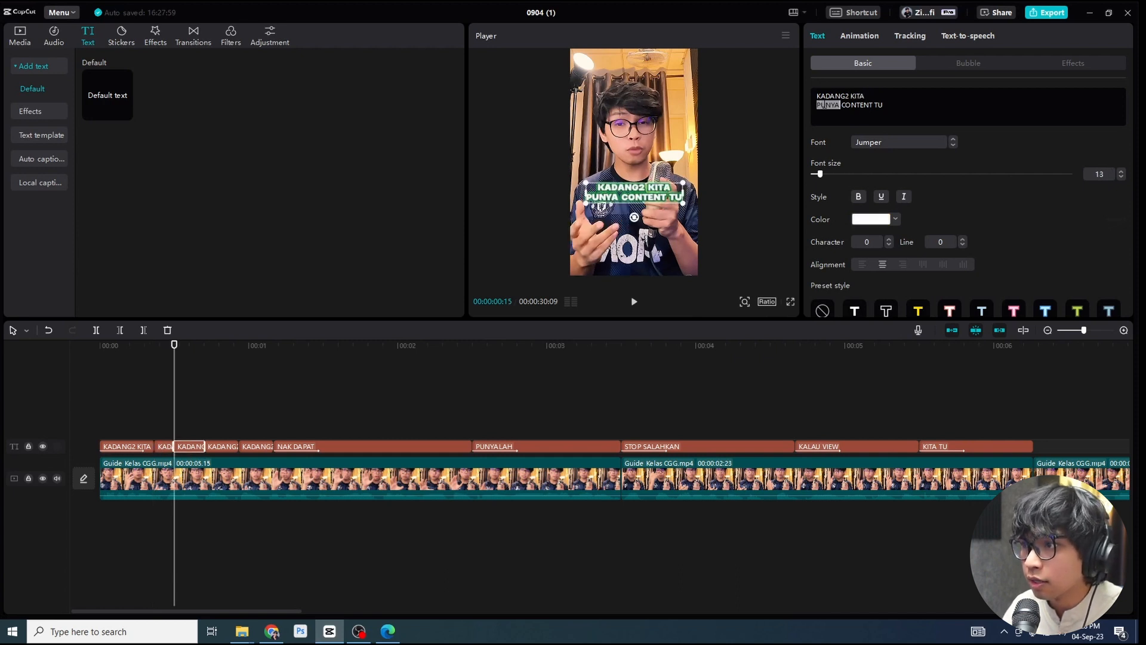
pyautogui.click(880, 221)
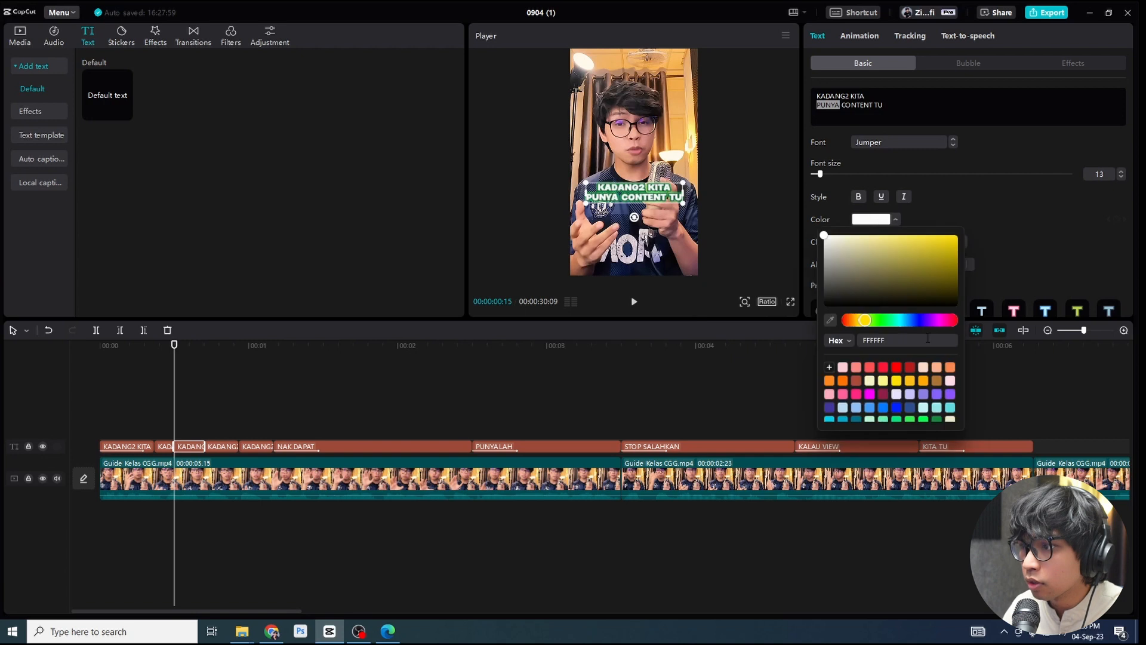
pyautogui.click(897, 380)
pyautogui.click(1070, 222)
pyautogui.click(1085, 173)
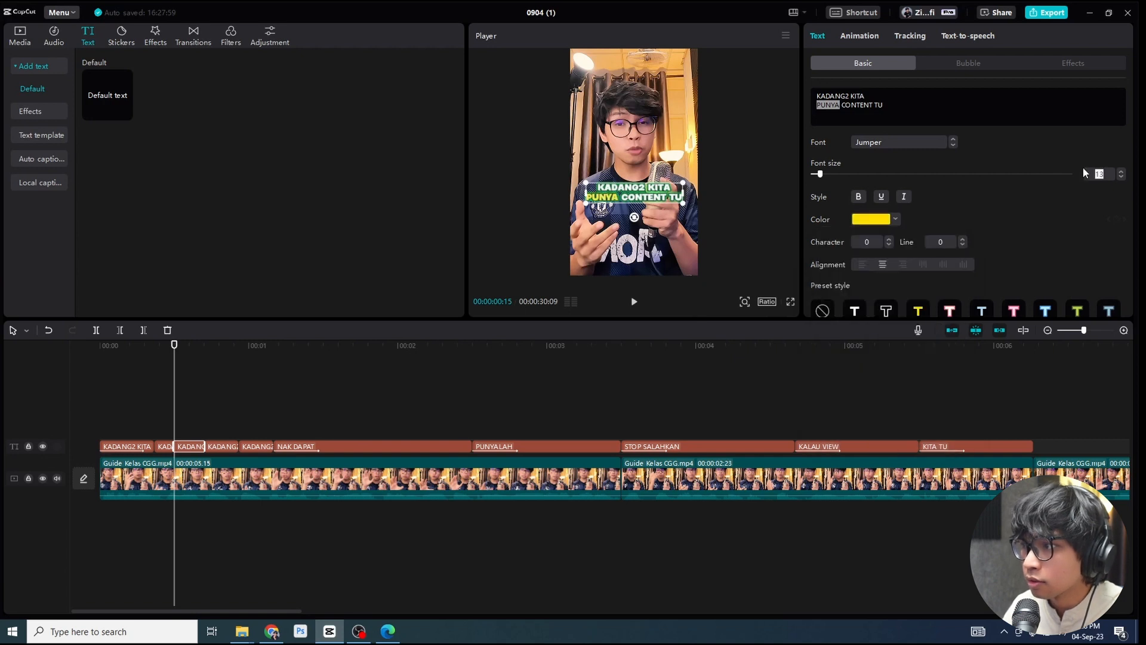
pyautogui.write('16')
pyautogui.press('Return')
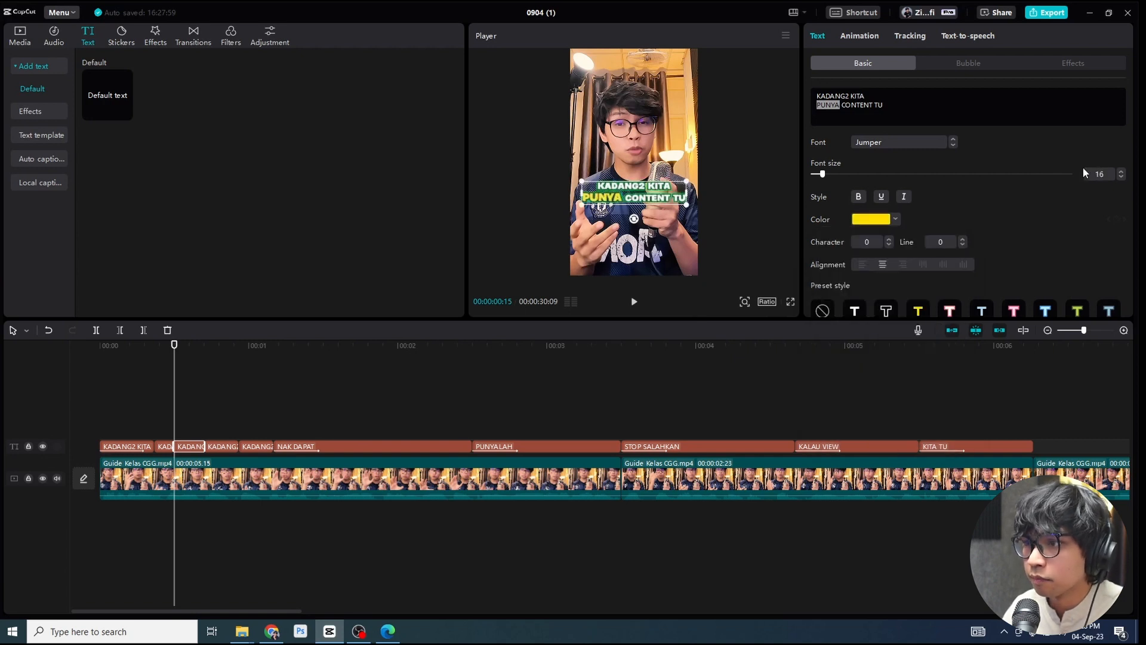
# Step: In the fourth segment of the opening caption, colour the word "CONTENT" yellow and edit its font size
pyautogui.click(221, 448)
pyautogui.doubleClick(858, 105)
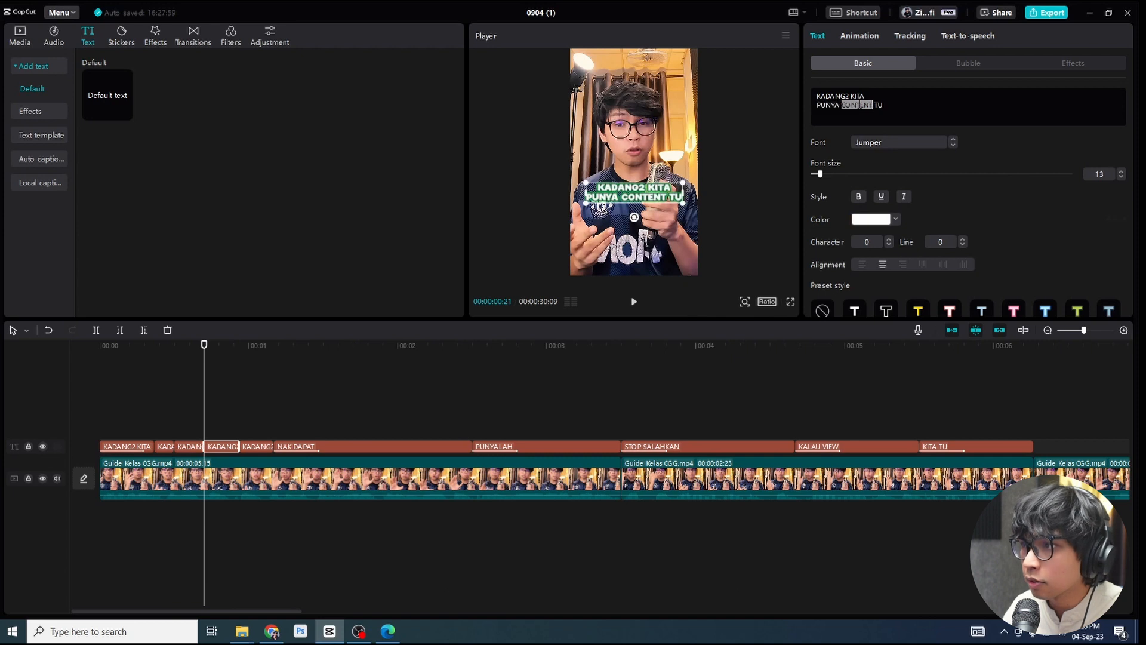
pyautogui.click(872, 223)
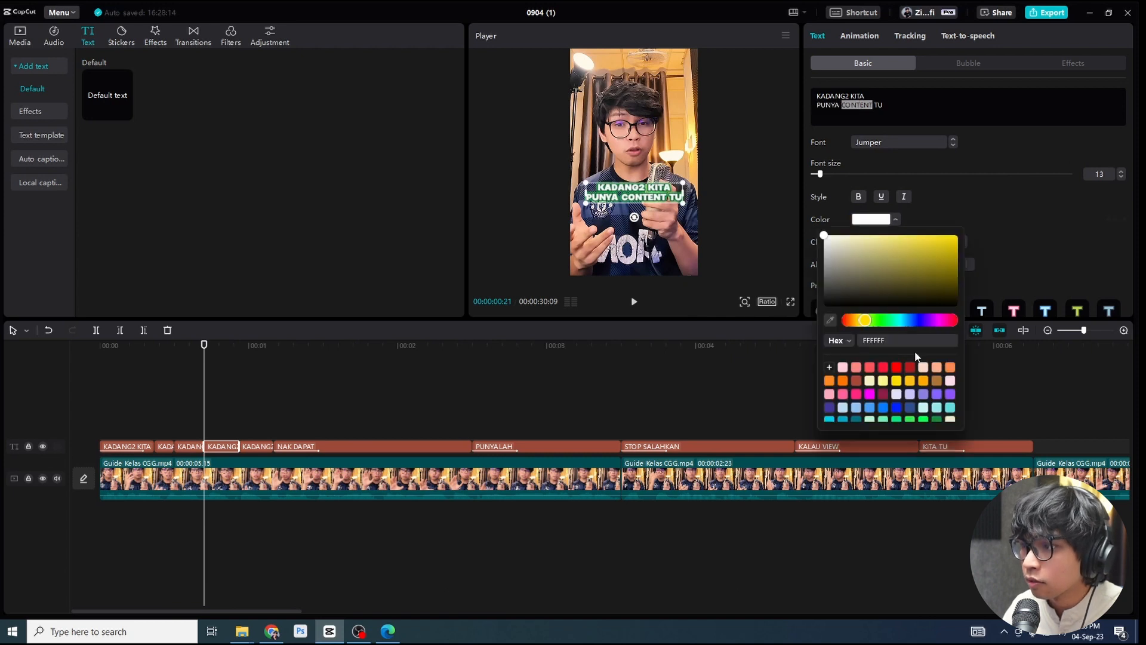
pyautogui.click(898, 382)
pyautogui.doubleClick(1107, 174)
pyautogui.write('1')
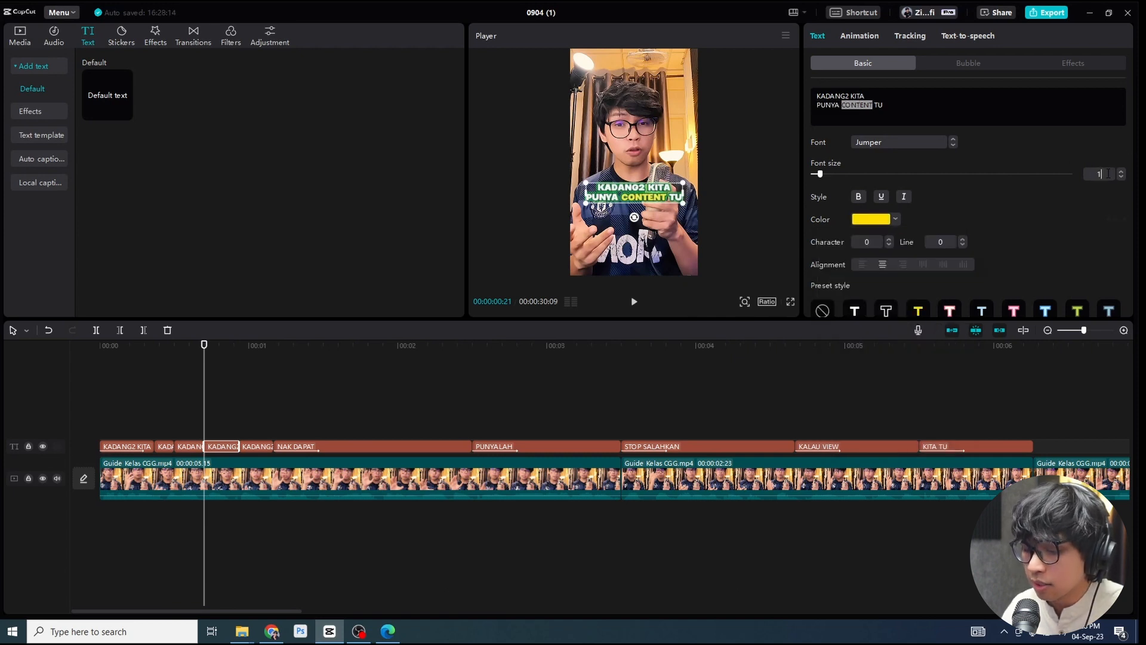
pyautogui.write('3')
# Step: In the fifth segment of the opening caption, colour the word "TU" yellow (FFDE00) and set its font size to 16
pyautogui.click(260, 446)
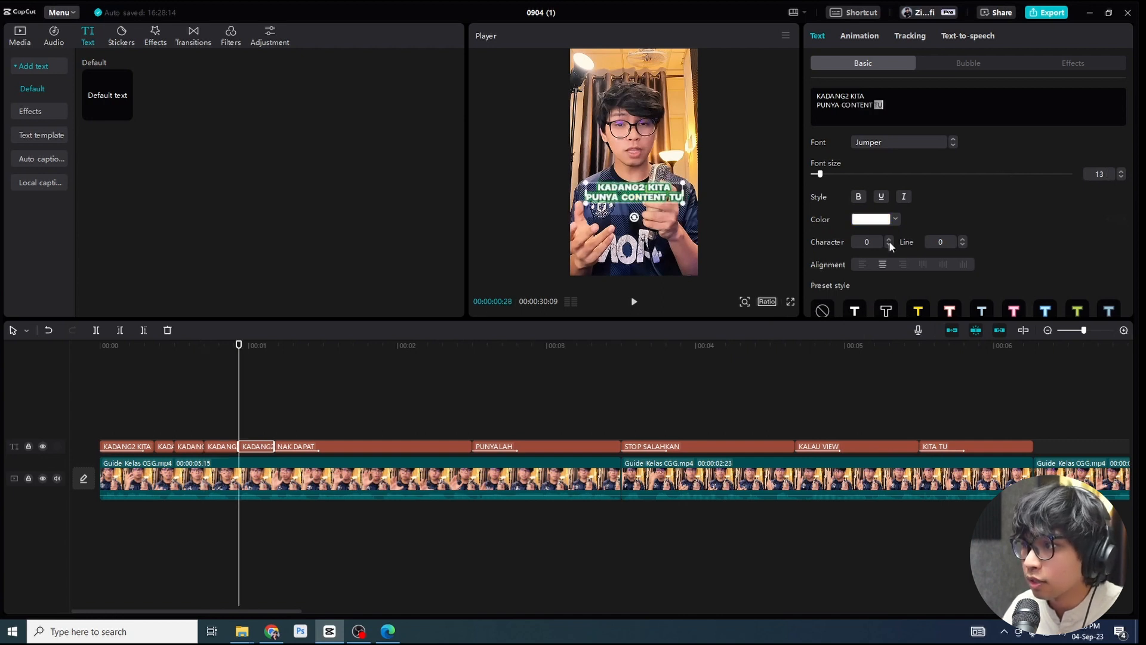
pyautogui.click(870, 219)
pyautogui.click(896, 381)
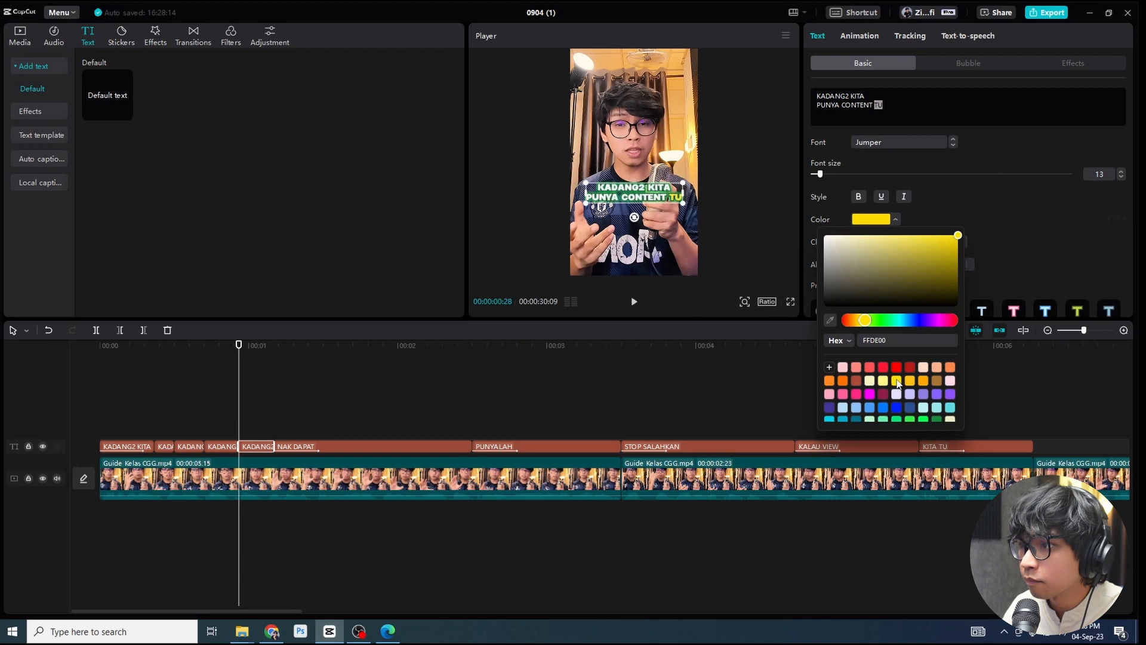
pyautogui.doubleClick(1100, 174)
pyautogui.write('16')
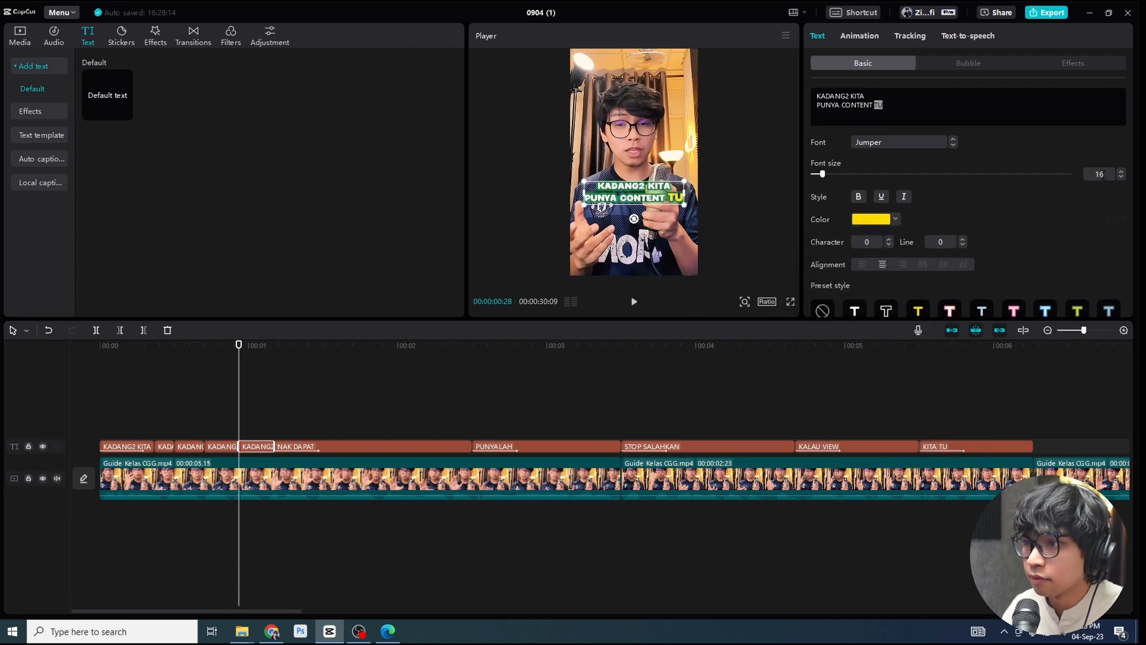
# Step: Play the opening caption from the start of the video in full screen twice to check the word-by-word highlighting
pyautogui.moveTo(236, 344); pyautogui.dragTo(8, 346)
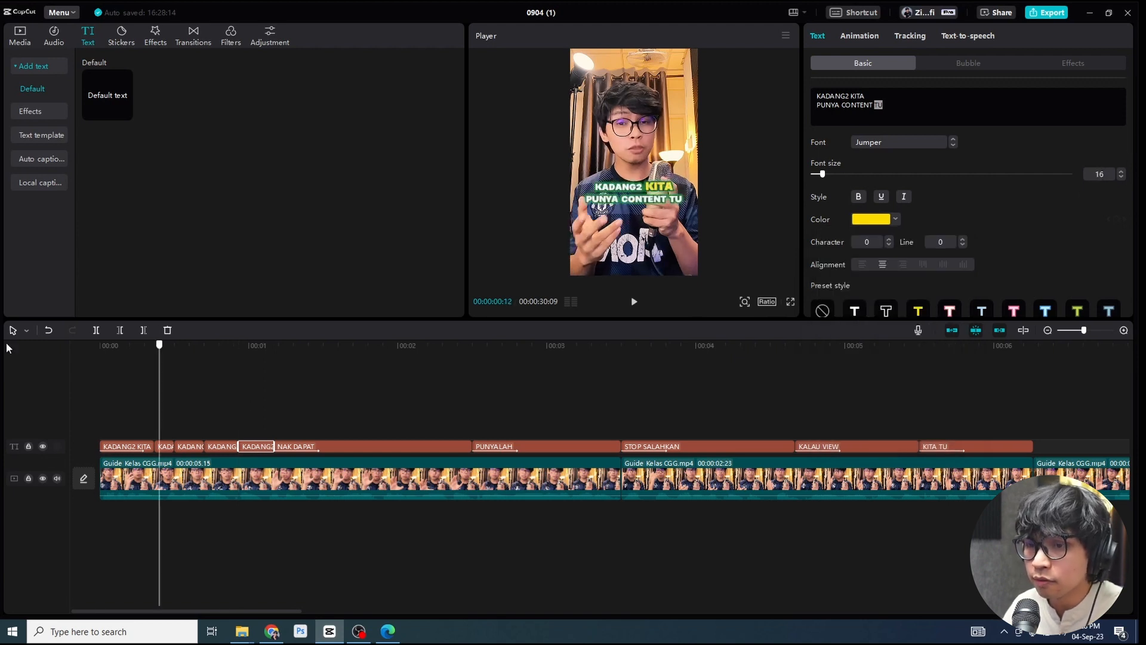
pyautogui.hotkey('ctrl', 'shift', 'f')
pyautogui.press('space')
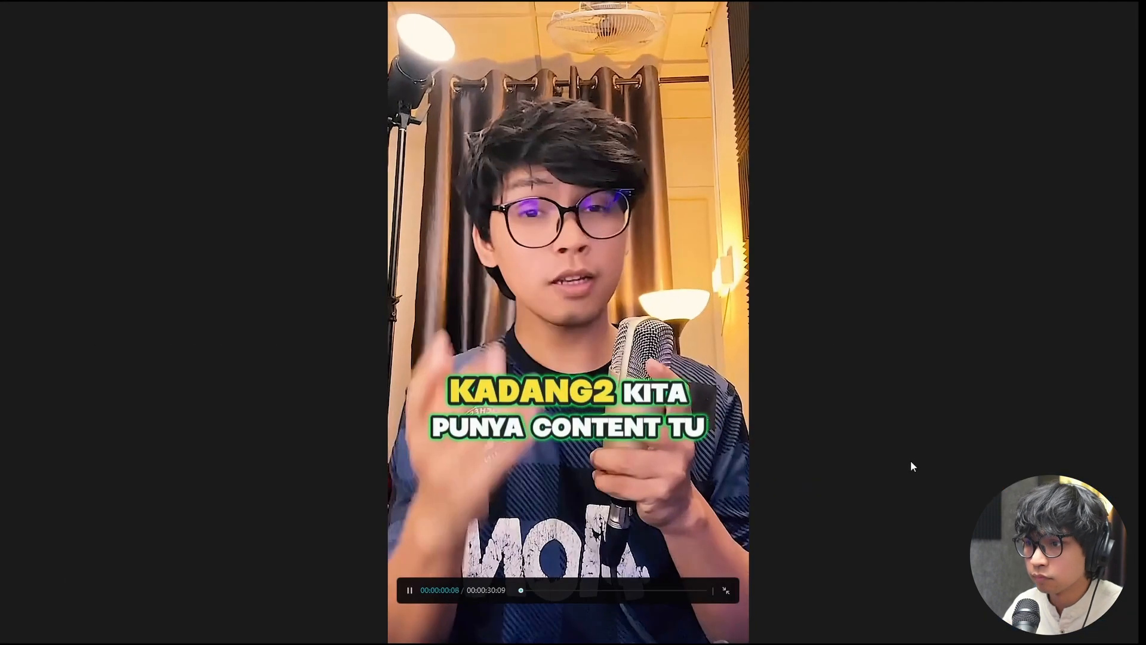
pyautogui.press('space')
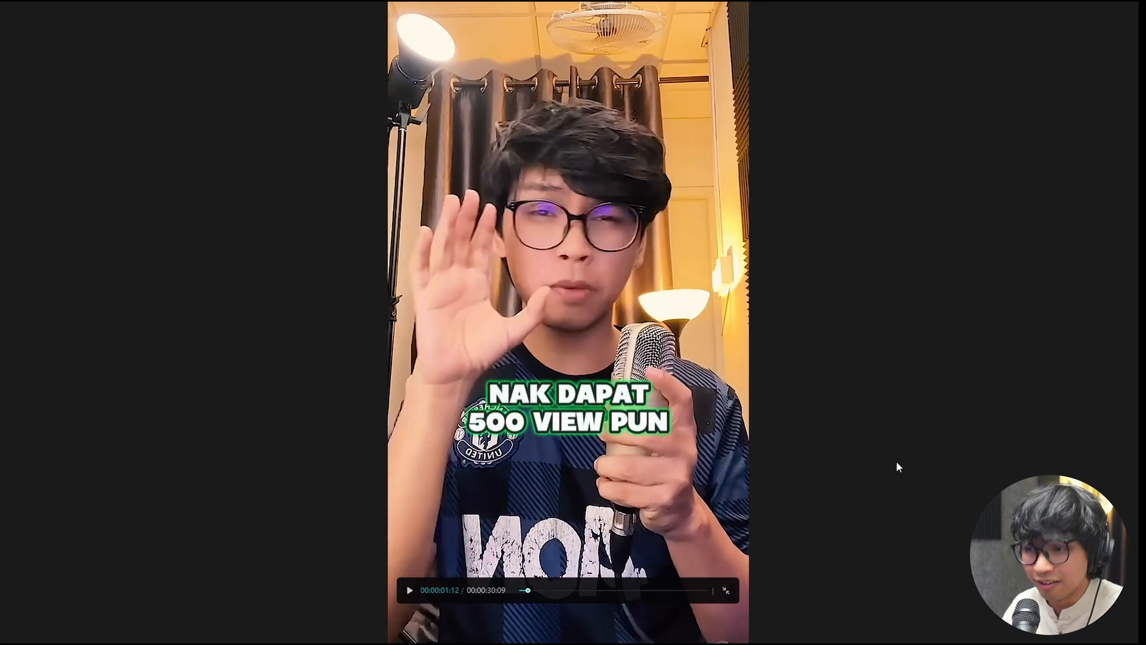
pyautogui.press('Escape')
pyautogui.click(176, 353)
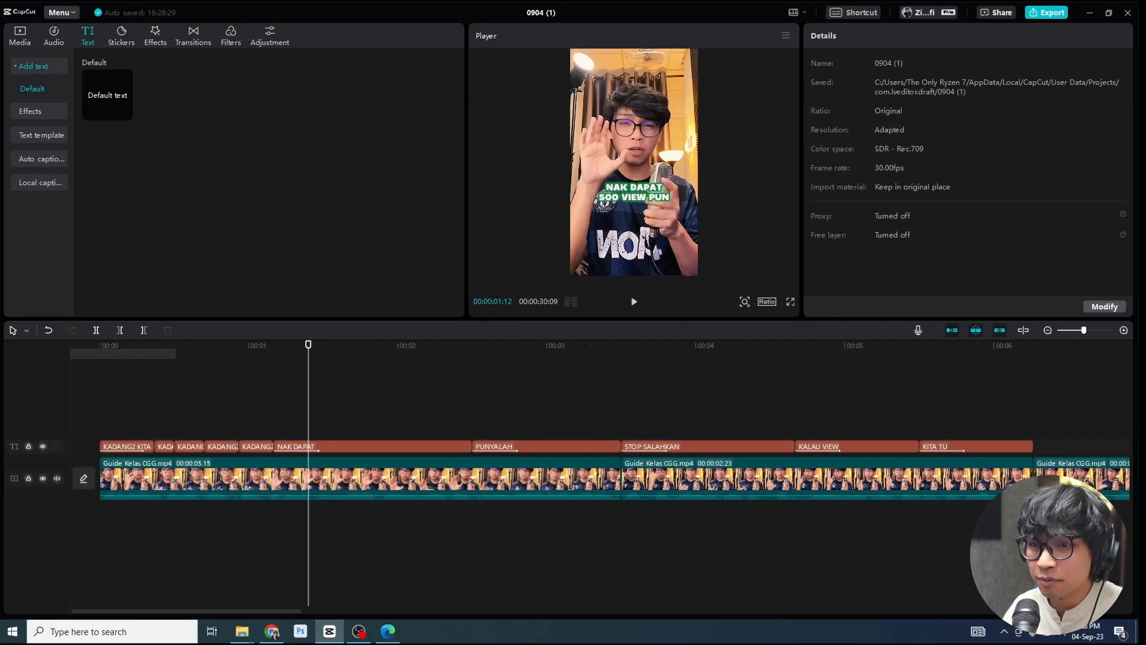
pyautogui.moveTo(152, 344); pyautogui.dragTo(15, 350)
pyautogui.hotkey('ctrl', 'shift', 'f')
pyautogui.press('space')
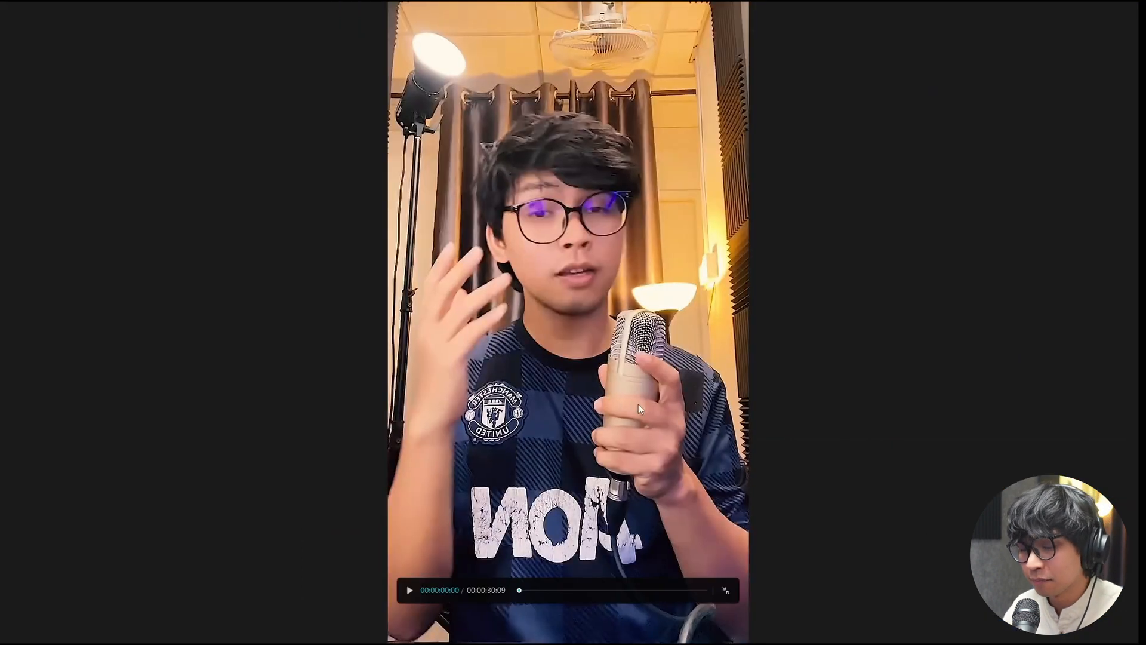
pyautogui.press('space')
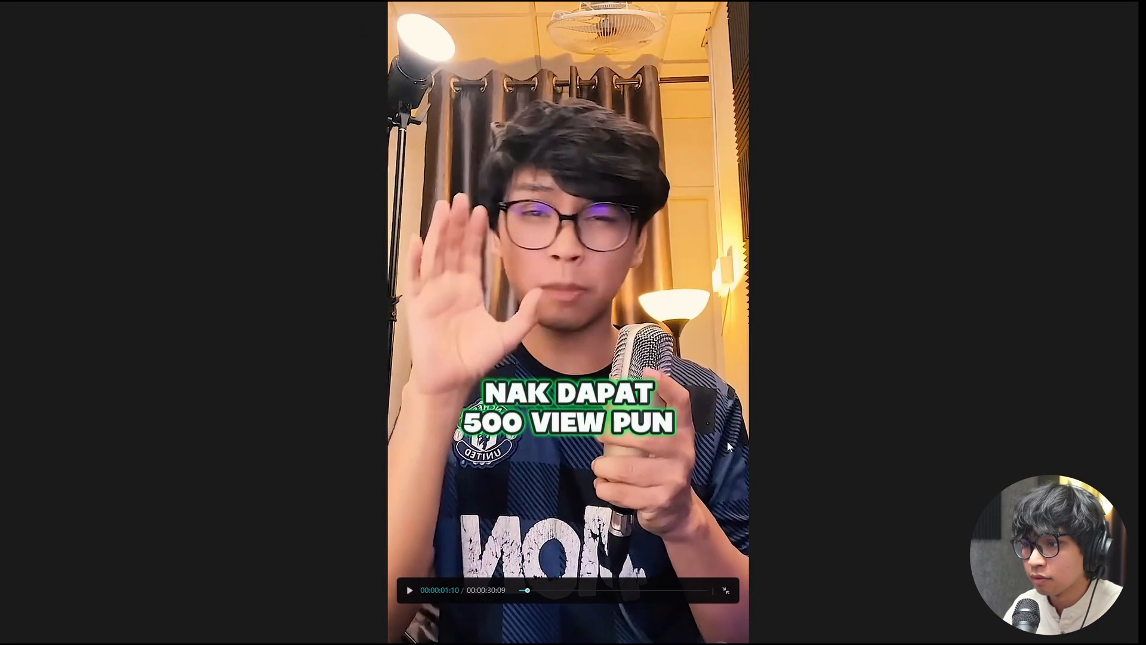
pyautogui.press('Escape')
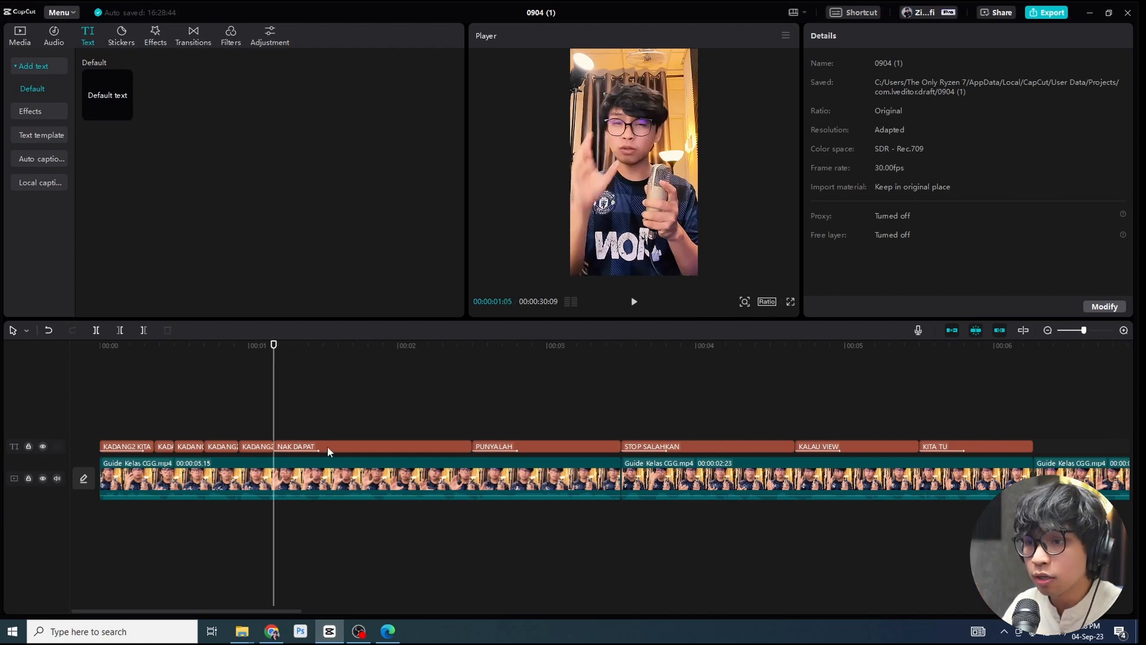
# Step: Play the second caption, "NAK DAPAT 500 VIEW PUN", to find where its first line ends, and split it at 00:00:01:17
pyautogui.click(329, 447)
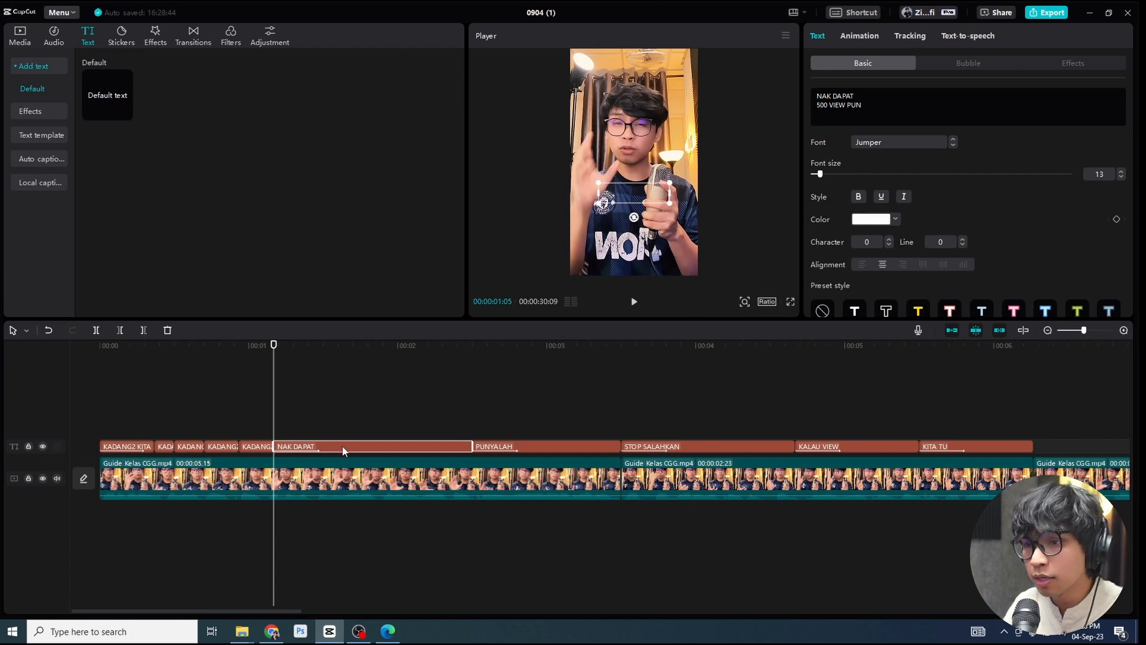
pyautogui.press('space')
pyautogui.press('space')
pyautogui.press('Up')
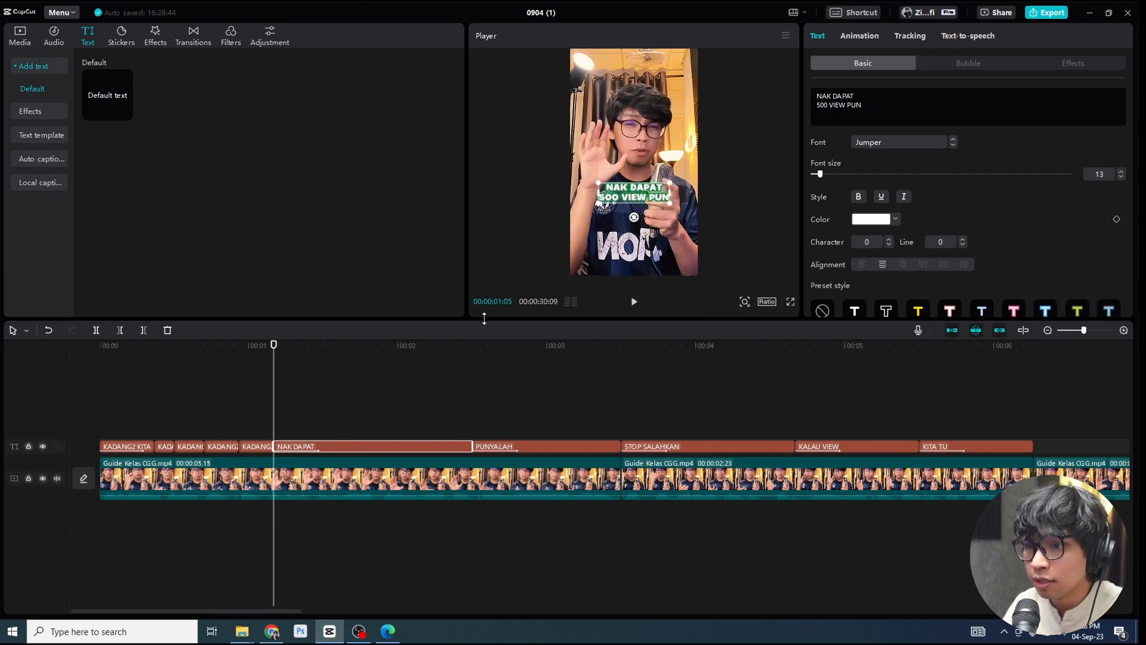
pyautogui.press('space')
pyautogui.press('space')
pyautogui.press('Up')
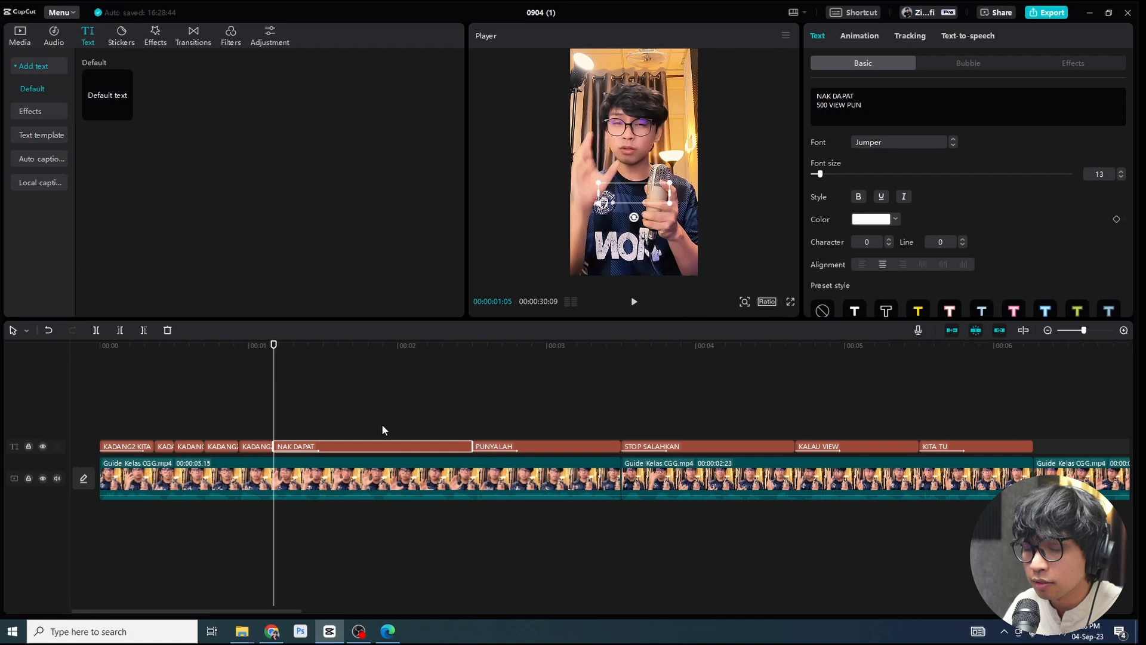
pyautogui.press('space')
pyautogui.press('space')
pyautogui.hotkey('ctrl', 'b')
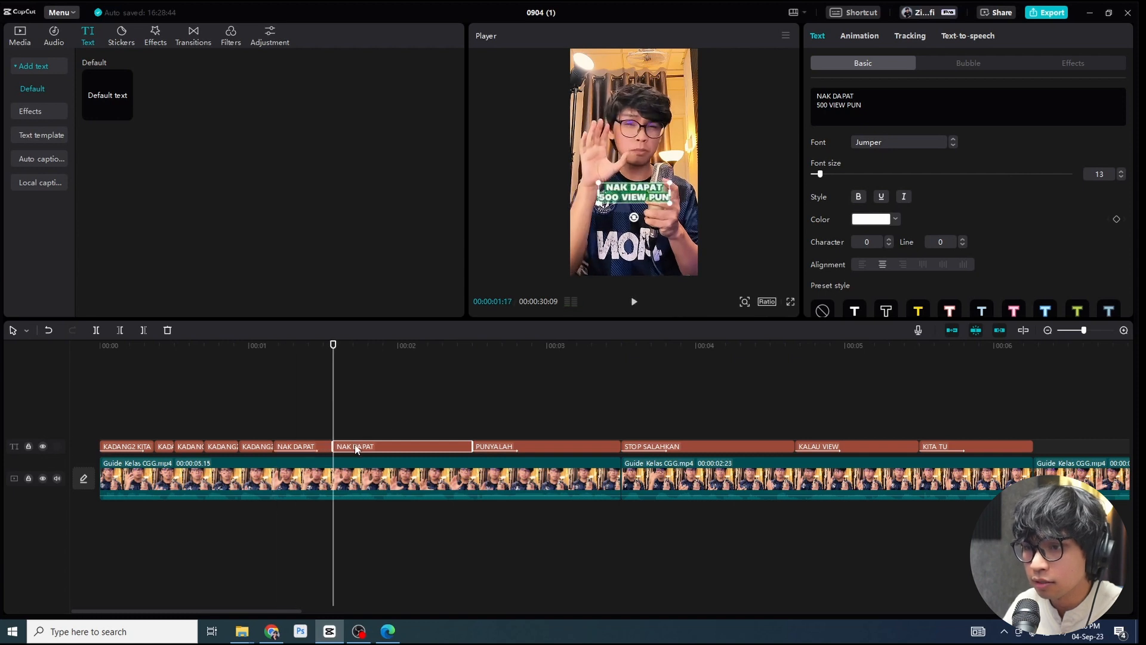
# Step: In the first segment of the second caption, colour the line "NAK DAPAT" yellow (FFDE00) and set its font size to 16
pyautogui.press('Up')
pyautogui.click(311, 448)
pyautogui.press('space')
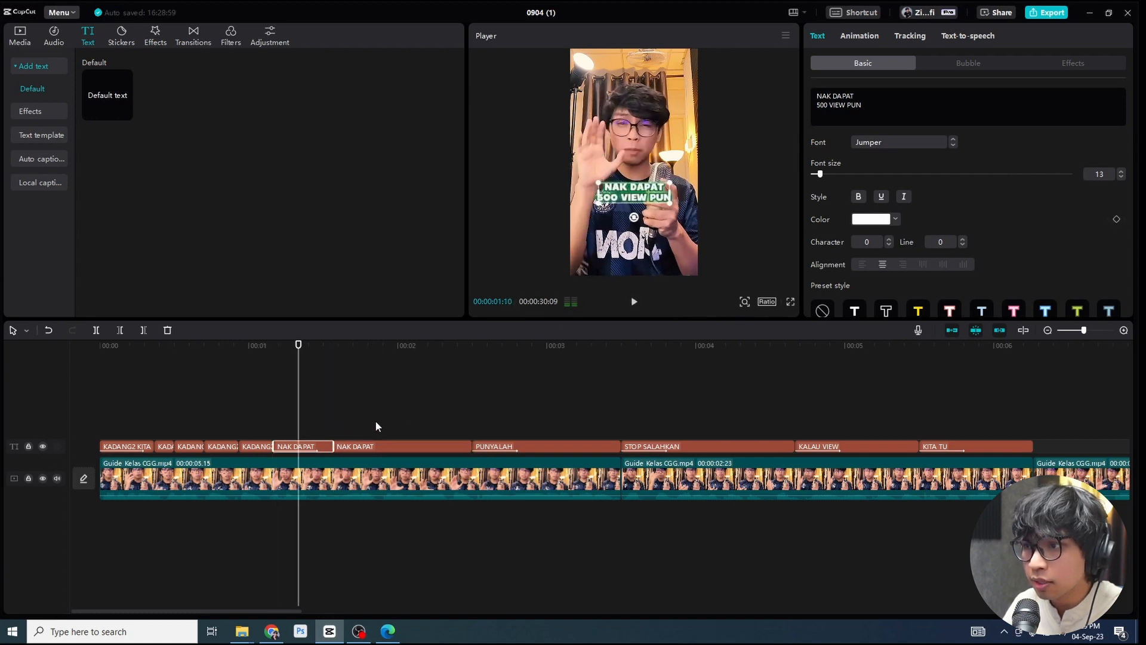
pyautogui.moveTo(855, 96); pyautogui.dragTo(798, 94)
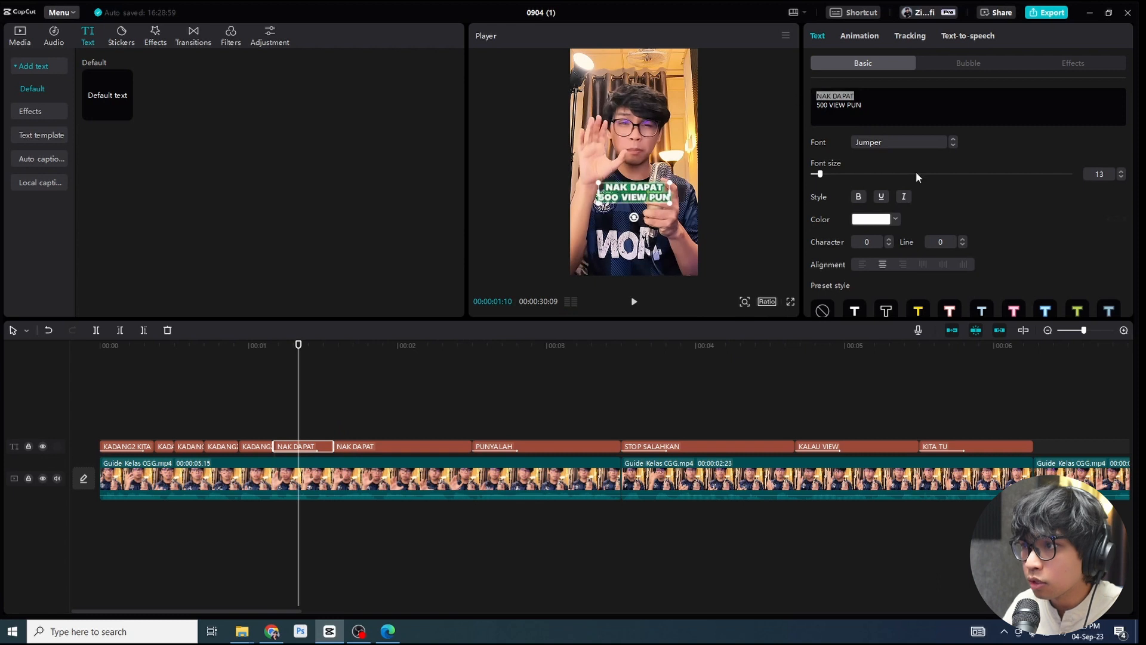
pyautogui.click(894, 220)
pyautogui.click(896, 380)
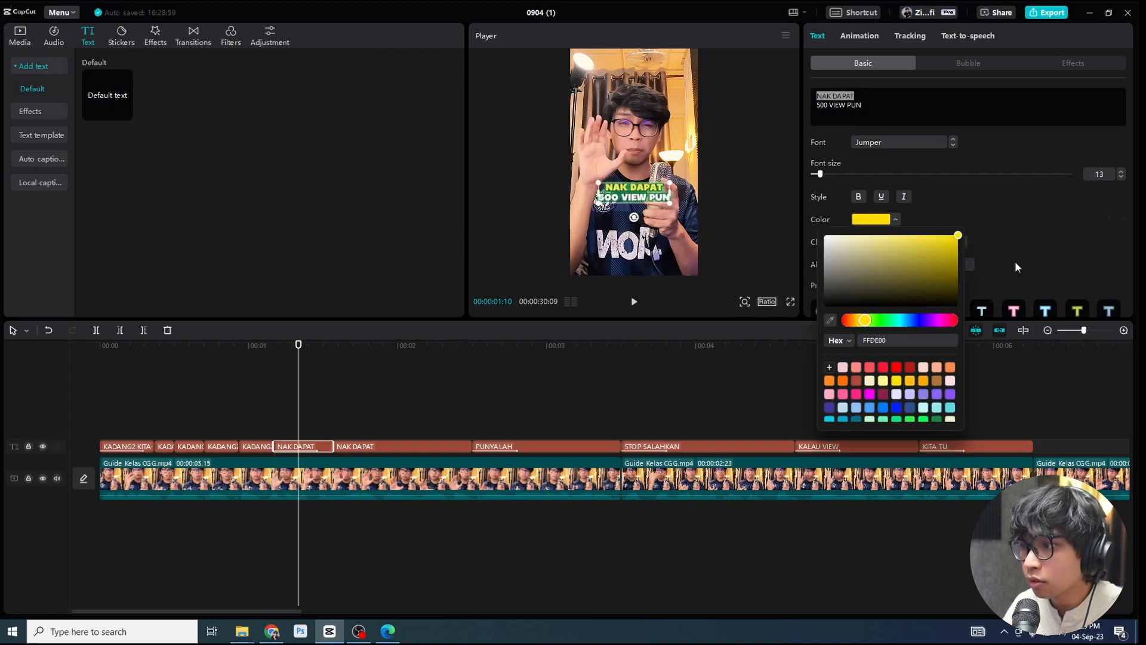
pyautogui.click(1093, 175)
pyautogui.write('16')
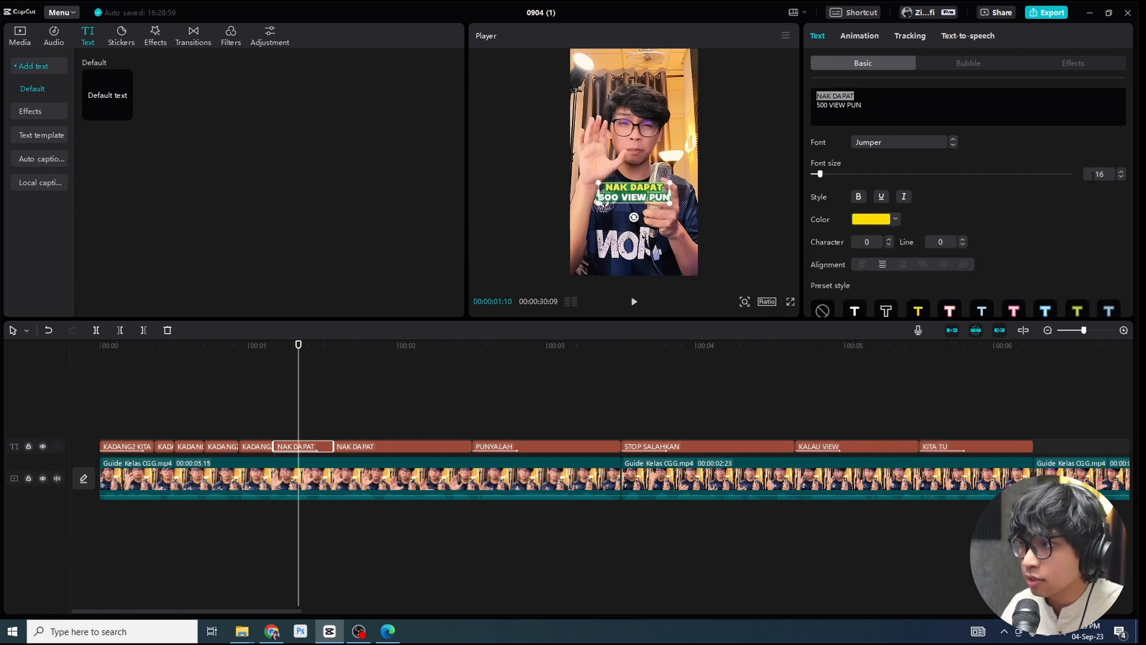
pyautogui.press('Return')
# Step: In the second segment of the second caption, colour the line "500 VIEW PUN" yellow and set its font size to 16
pyautogui.click(359, 451)
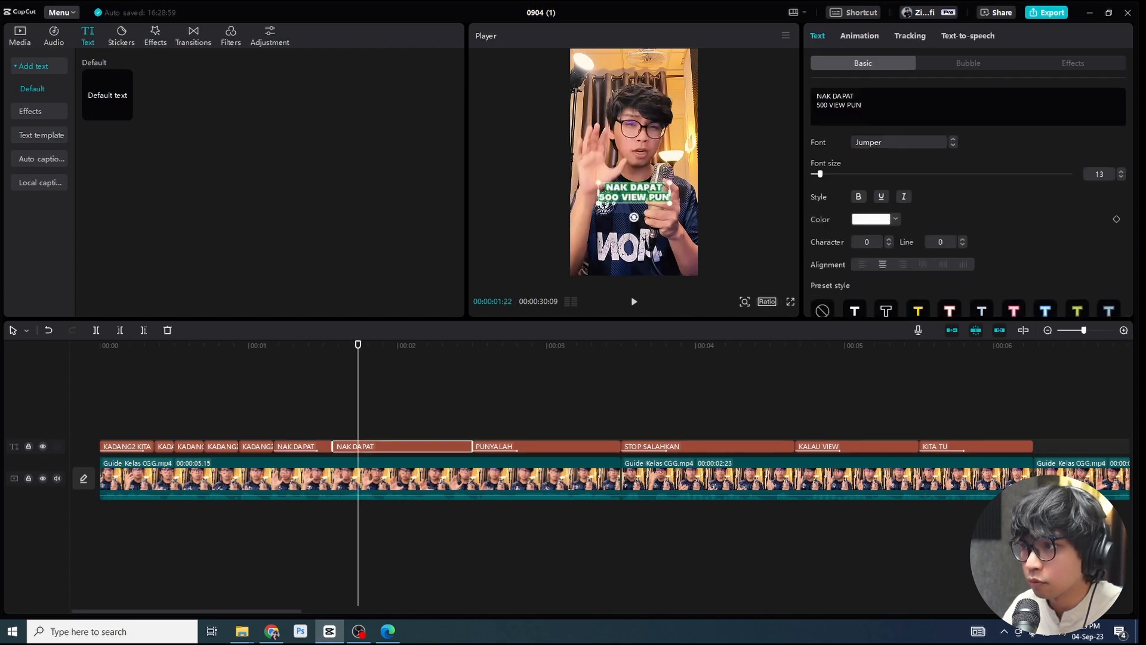
pyautogui.moveTo(863, 106); pyautogui.dragTo(799, 101)
pyautogui.click(872, 219)
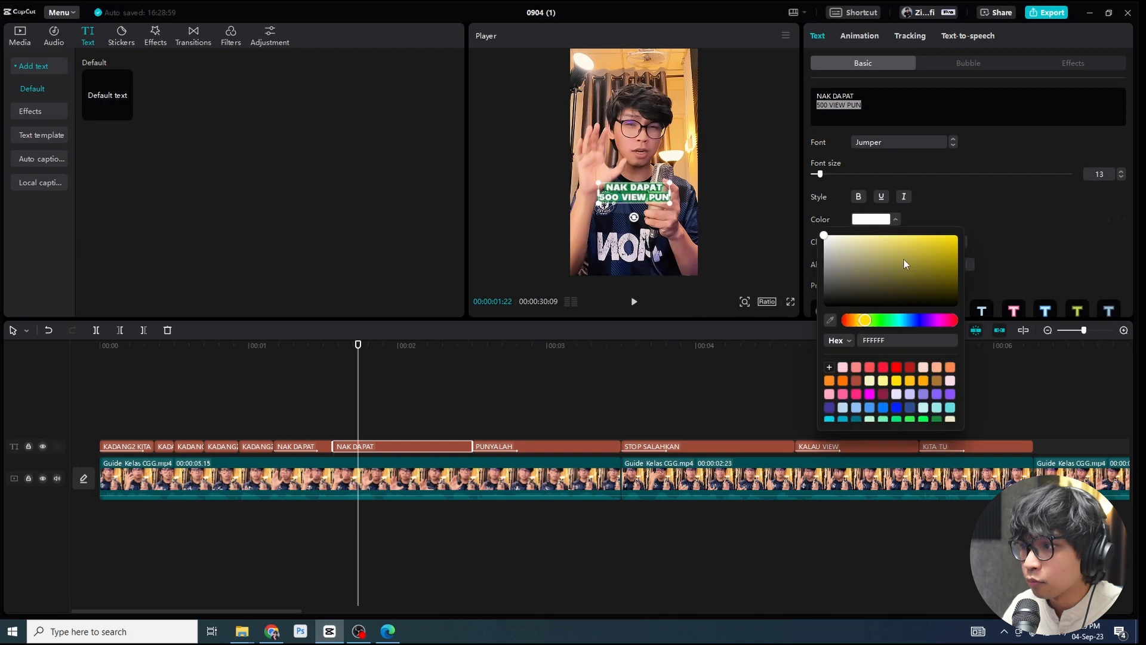
pyautogui.click(899, 382)
pyautogui.click(1099, 174)
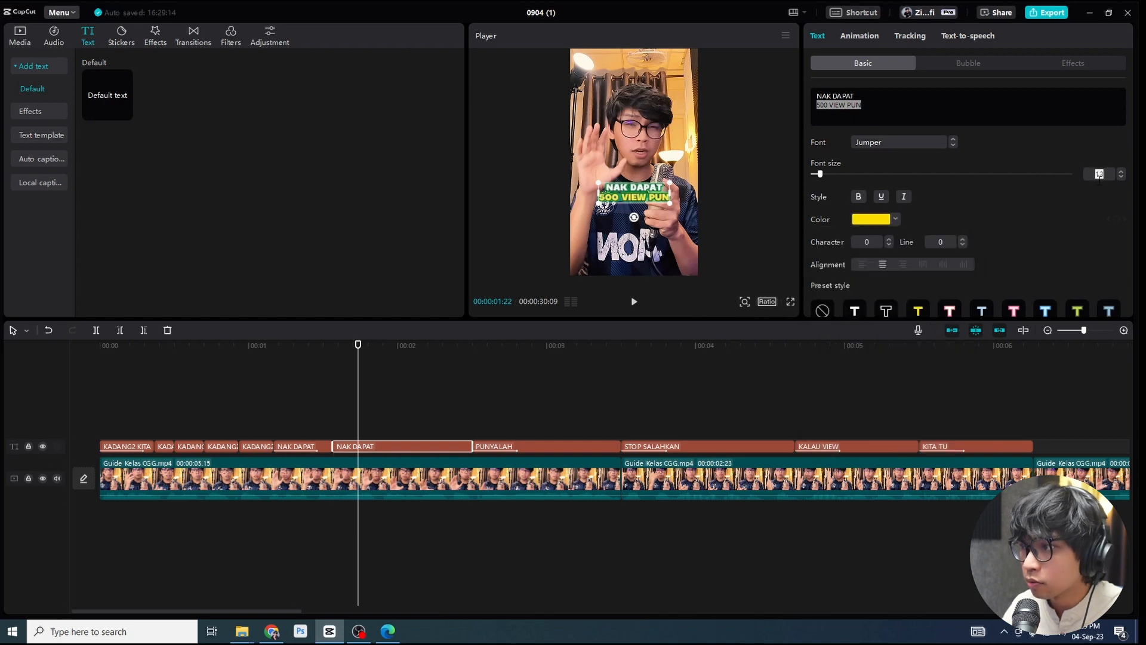
pyautogui.write('16')
pyautogui.press('Return')
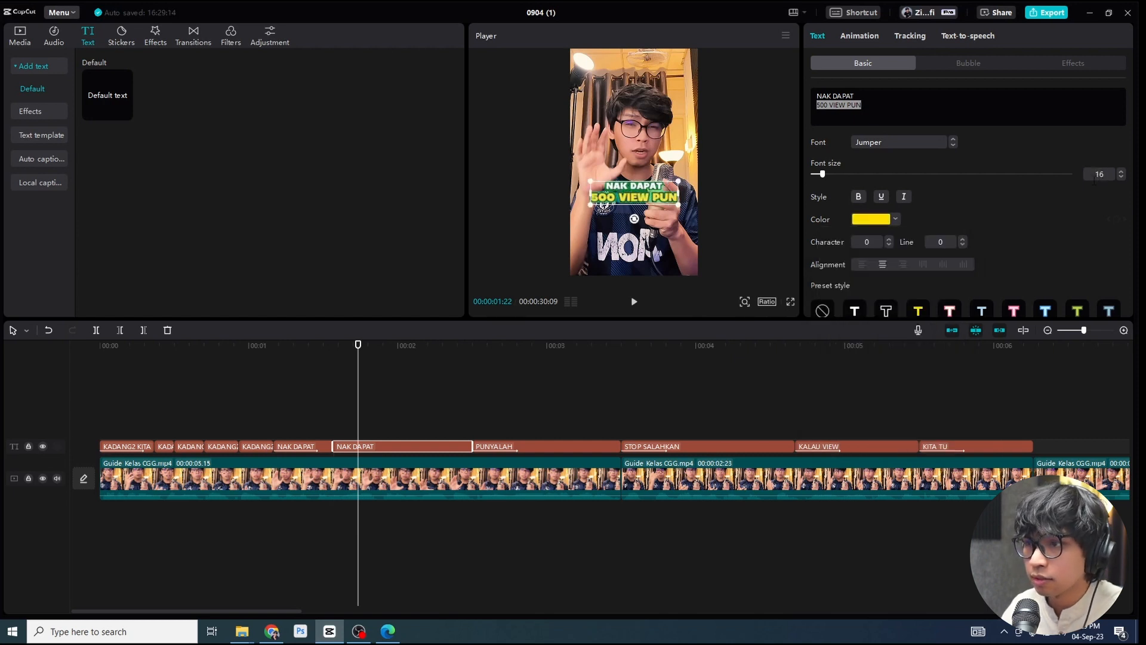
# Step: Preview the second caption in full screen and split the third caption, "PUNYALAH SUSAH", where its first word ends, at 00:00:03:01
pyautogui.click(263, 348)
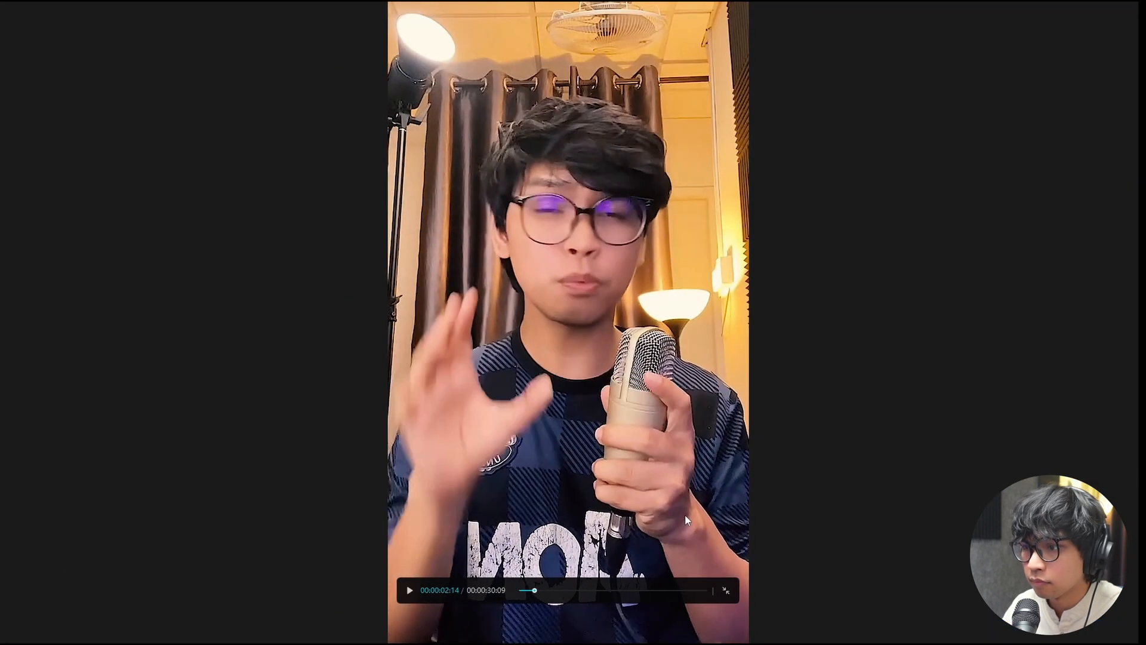
pyautogui.press('Escape')
pyautogui.click(513, 446)
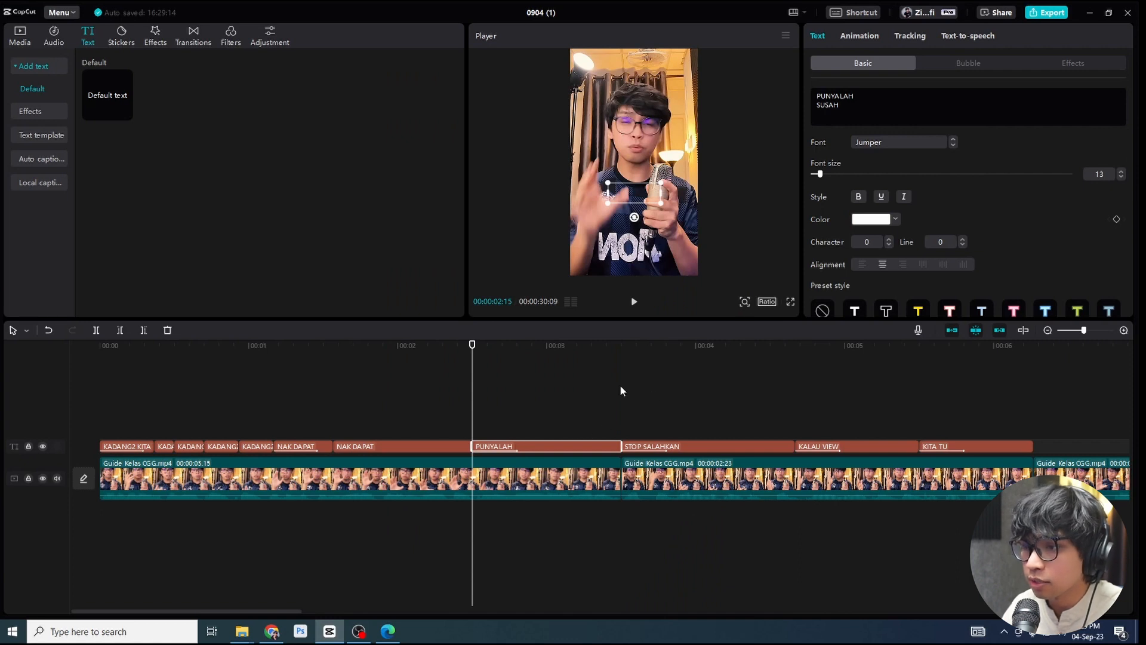
pyautogui.press('space')
pyautogui.hotkey('ctrl', 'b')
pyautogui.press('space')
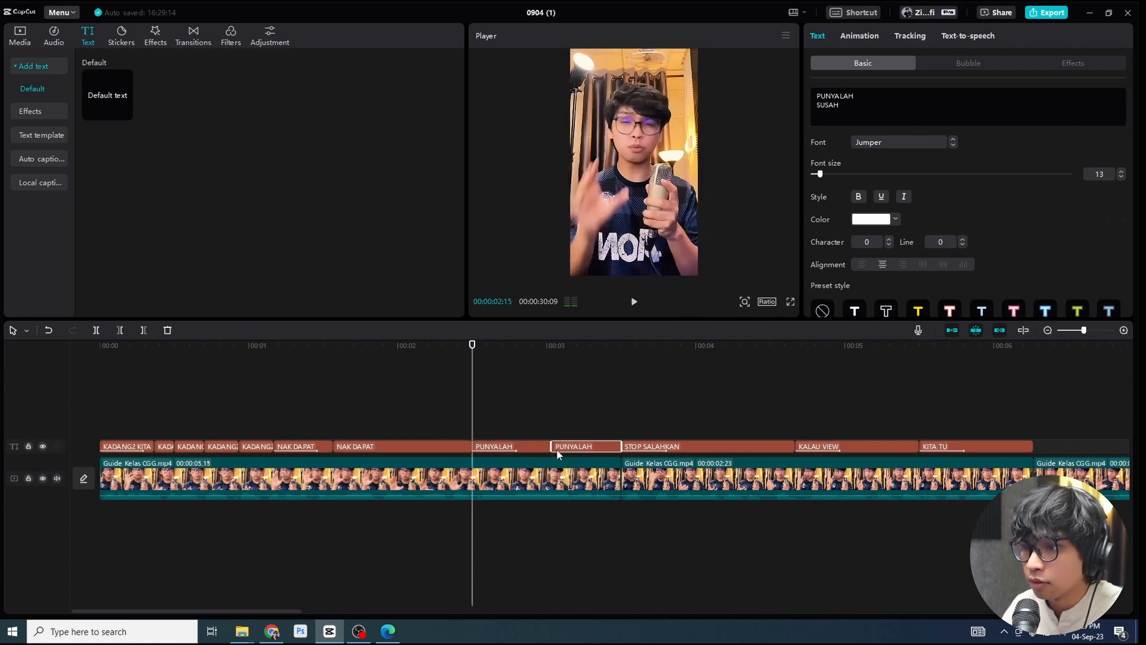
# Step: In the first segment of the third caption, colour the line "PUNYALAH" yellow (FFDE00) and set its font size to 16
pyautogui.click(527, 447)
pyautogui.moveTo(855, 97); pyautogui.dragTo(816, 97)
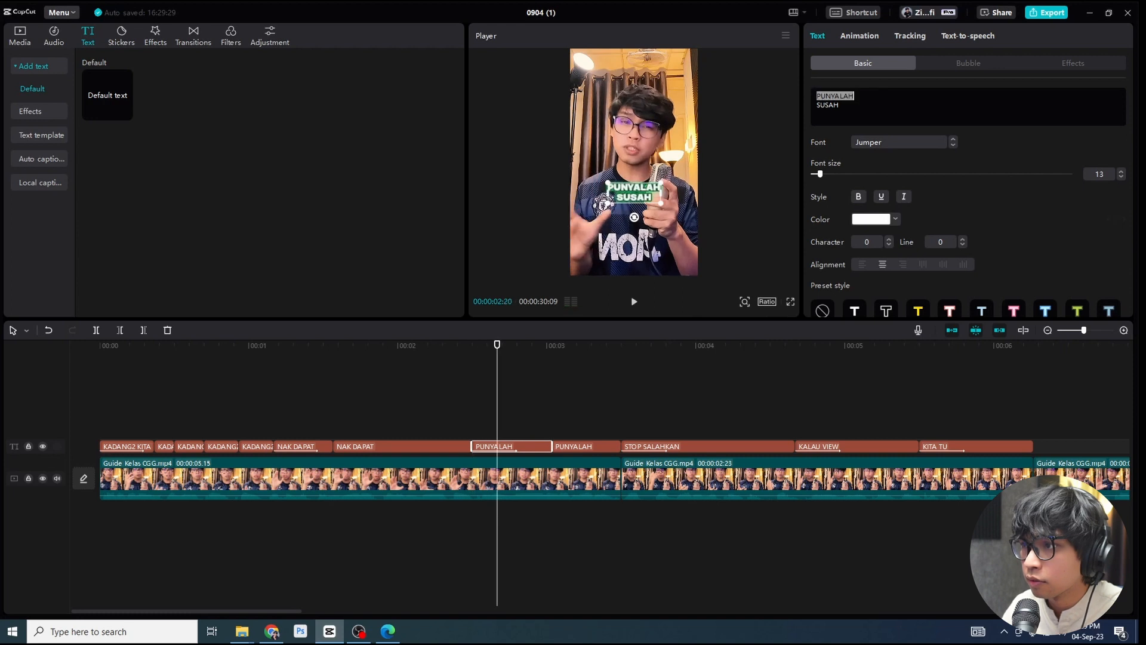
pyautogui.click(873, 221)
pyautogui.click(897, 383)
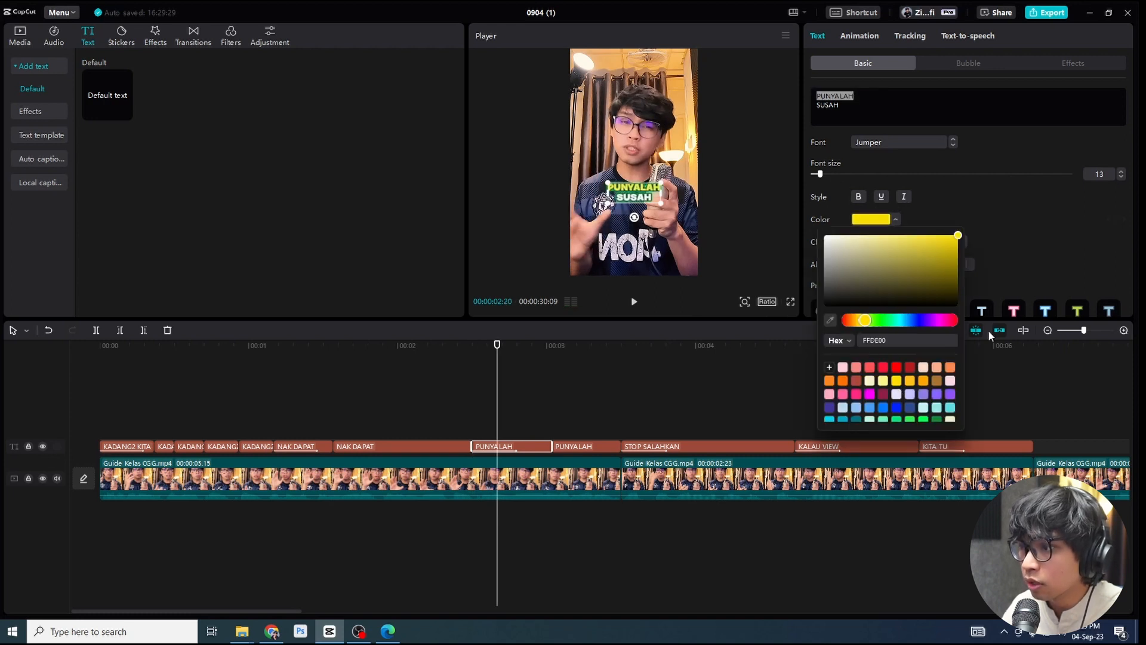
pyautogui.doubleClick(1107, 172)
pyautogui.write('16')
pyautogui.press('Return')
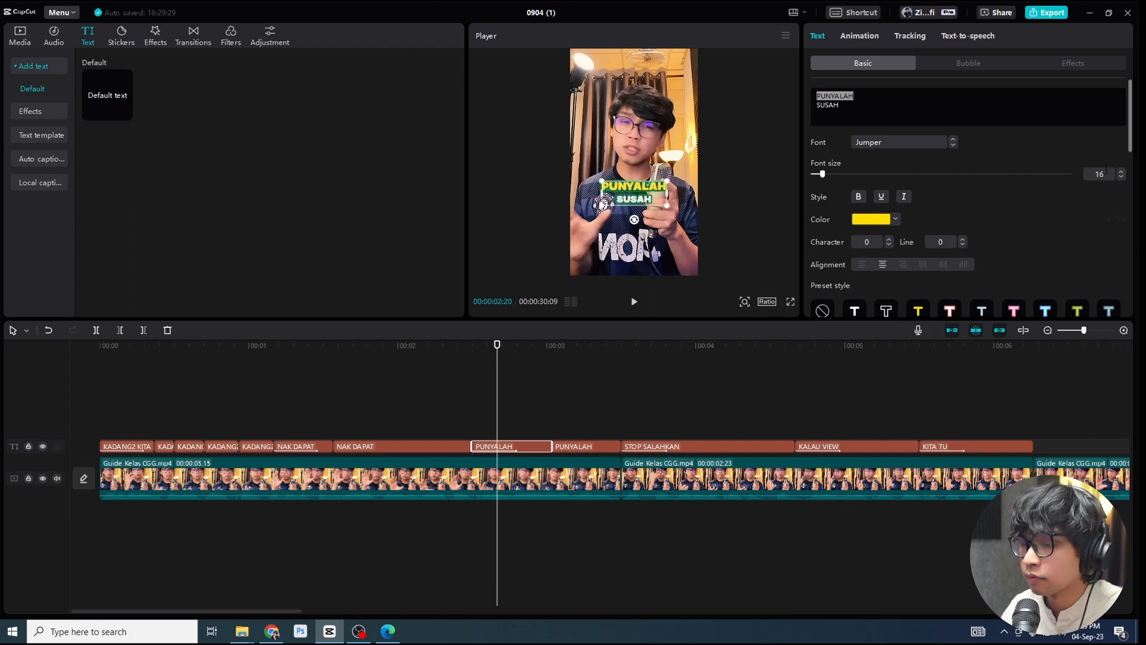
# Step: In the second segment of the third caption, colour the line "SUSAH" yellow and set its font size to 16
pyautogui.click(568, 449)
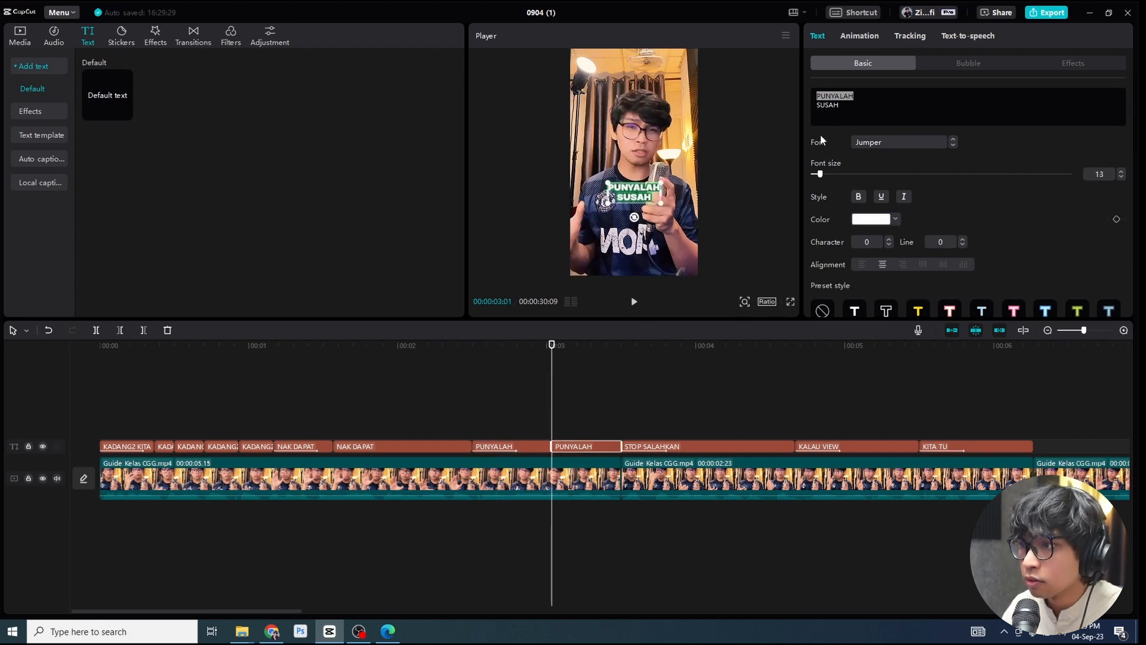
pyautogui.doubleClick(827, 105)
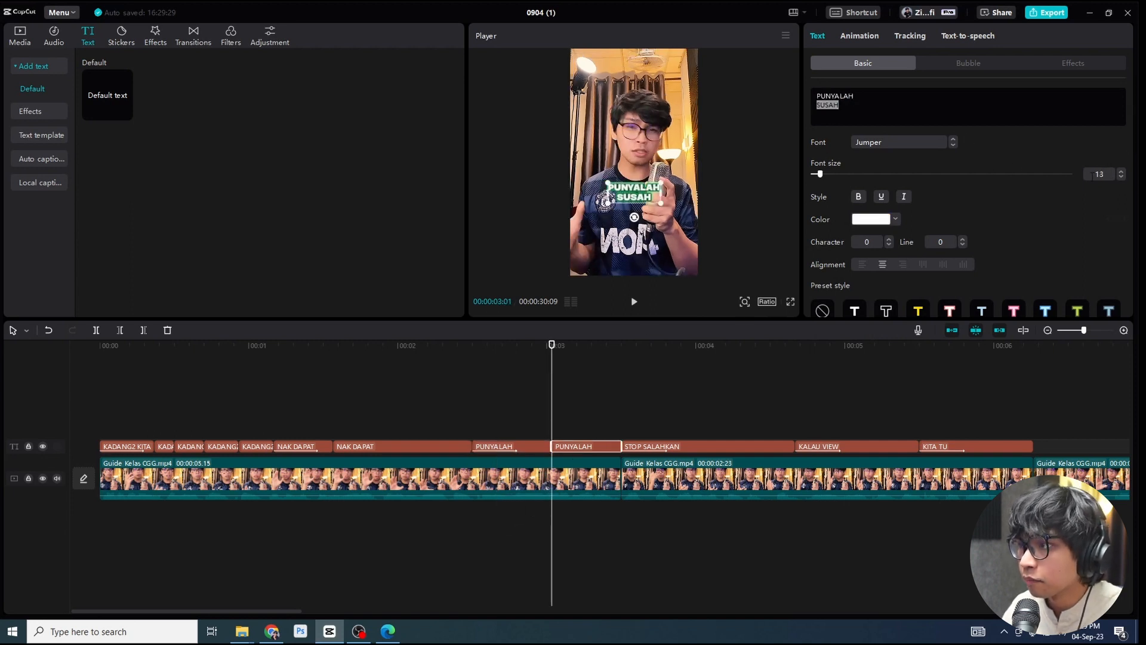
pyautogui.click(877, 222)
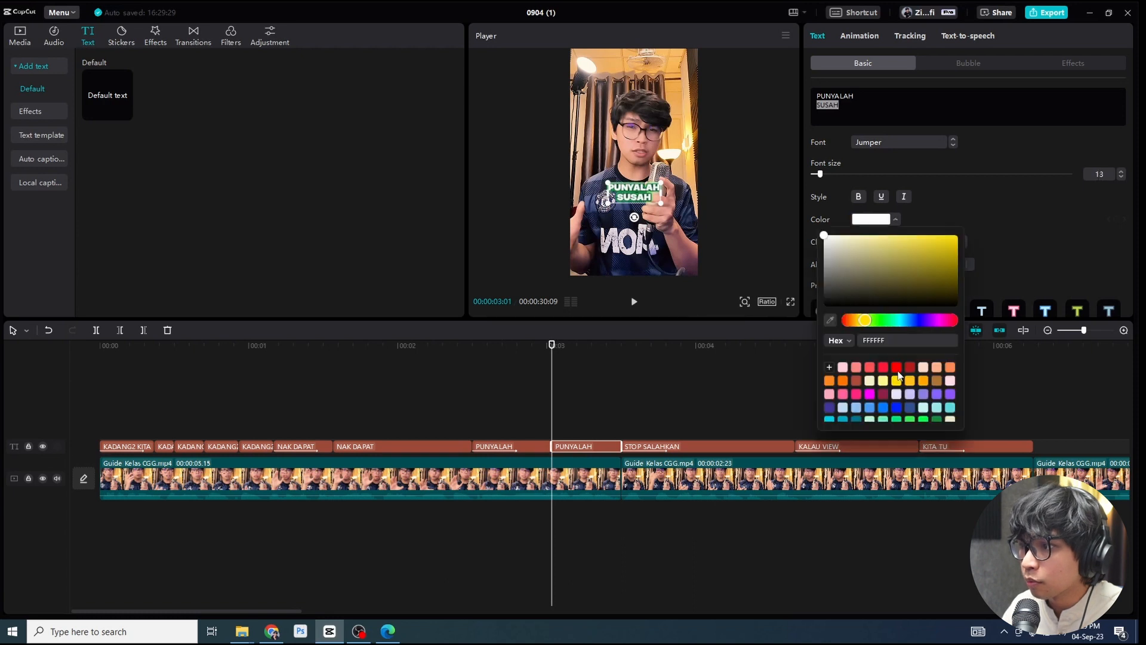
pyautogui.click(896, 380)
pyautogui.doubleClick(1103, 174)
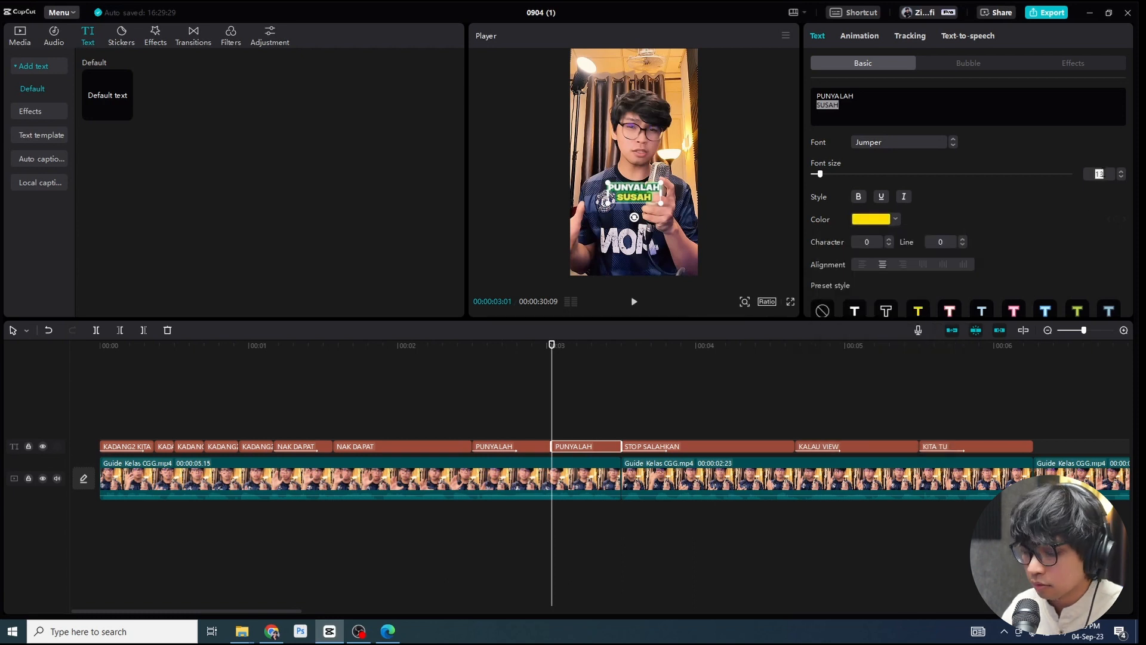
pyautogui.write('16')
pyautogui.press('Return')
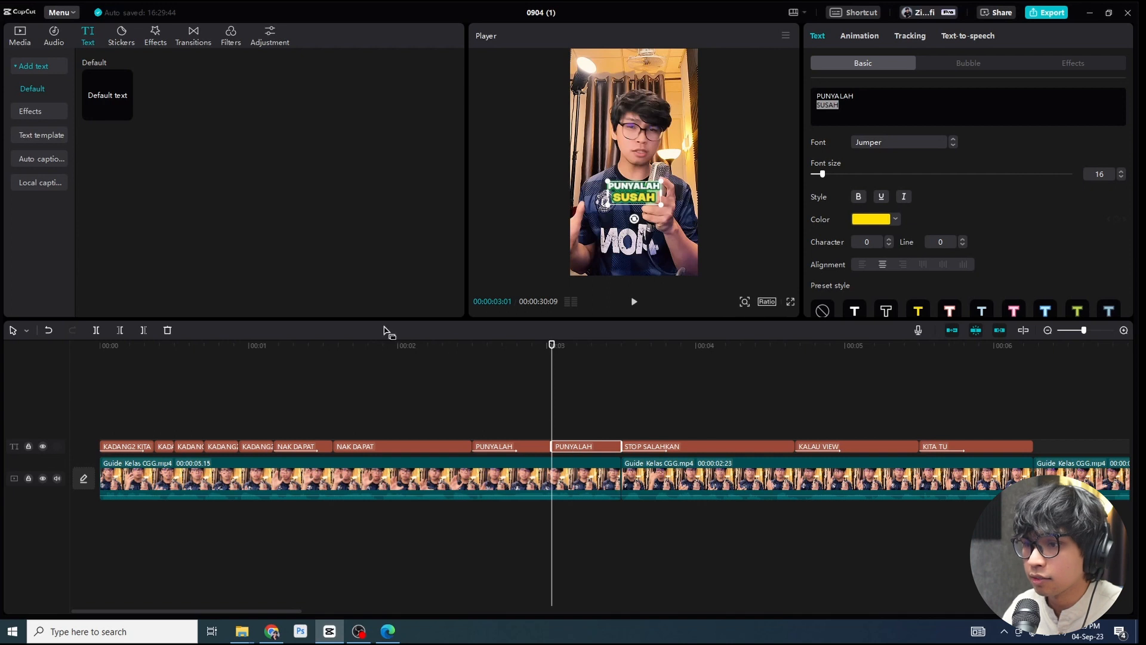
# Step: Play the video from the start in full screen to check the highlighting of the first three captions
pyautogui.moveTo(263, 346); pyautogui.dragTo(99, 345)
pyautogui.hotkey('ctrl', 'shift', 'f')
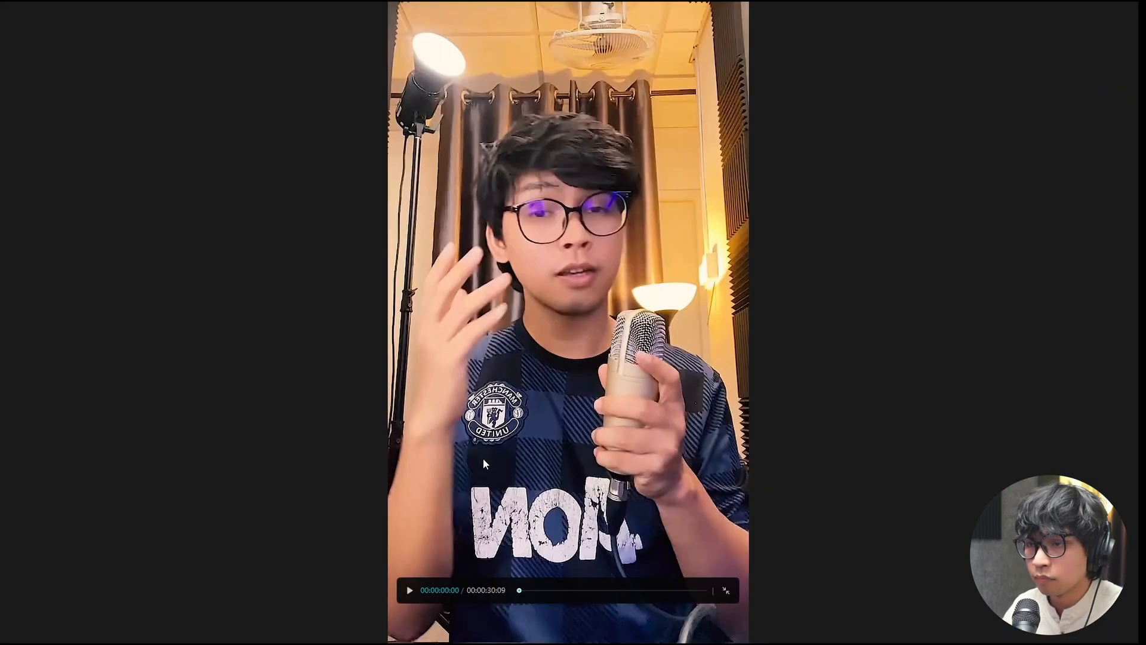
pyautogui.press('space')
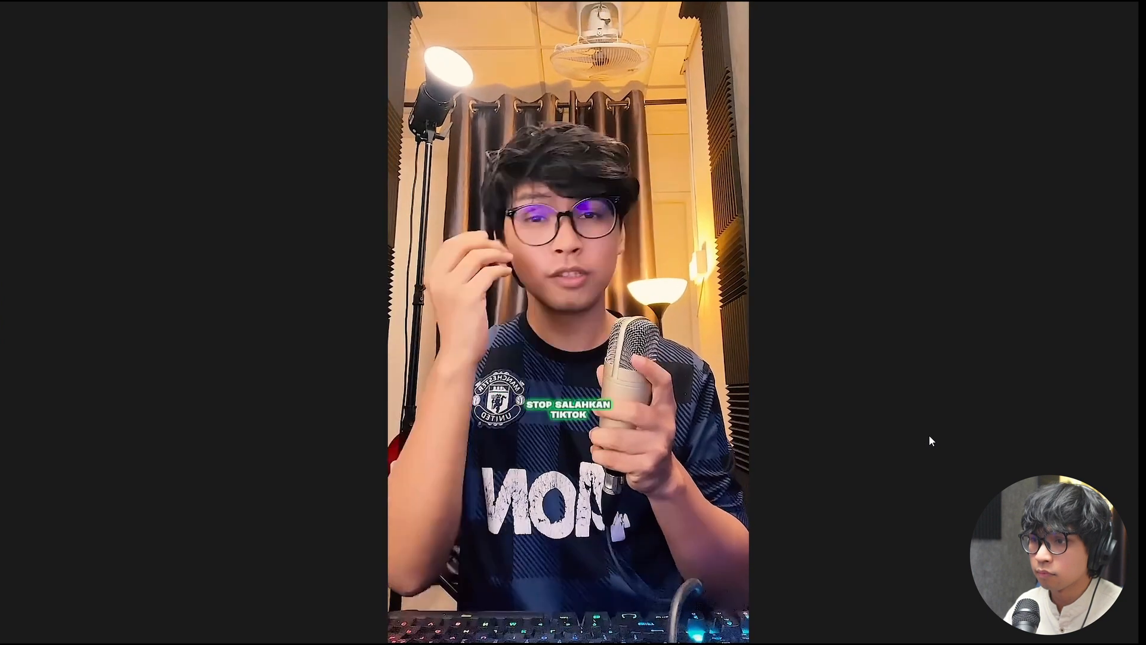
pyautogui.press('Escape')
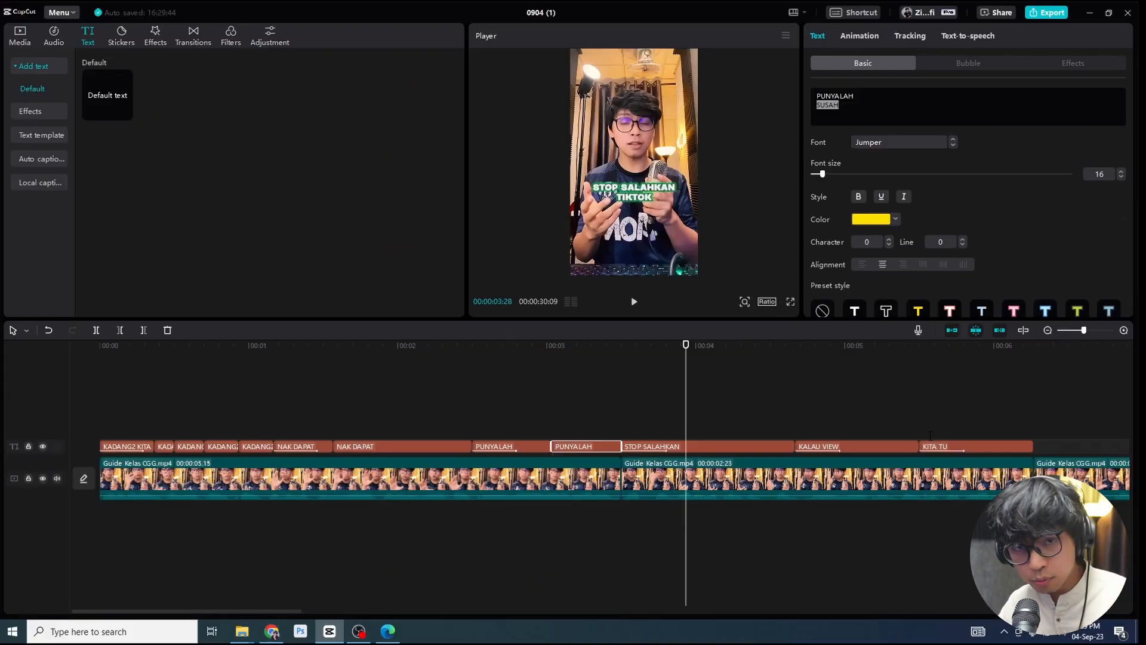